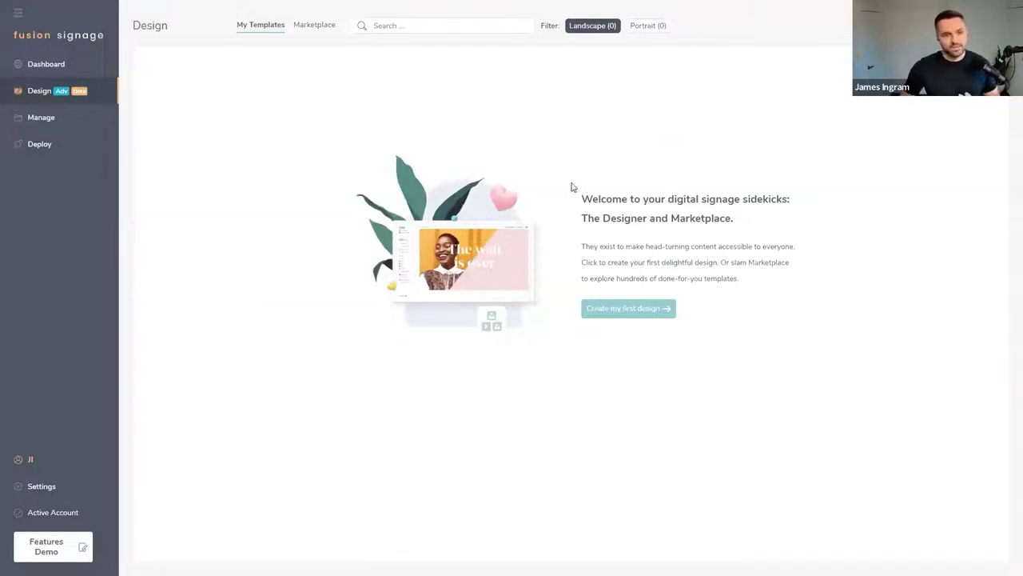
left_click(640, 314)
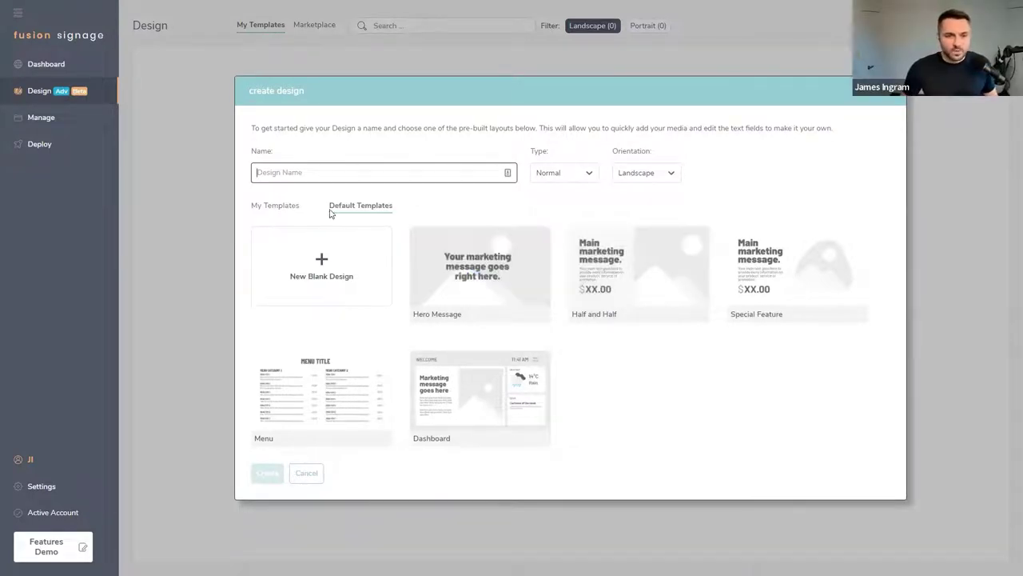
left_click(265, 208)
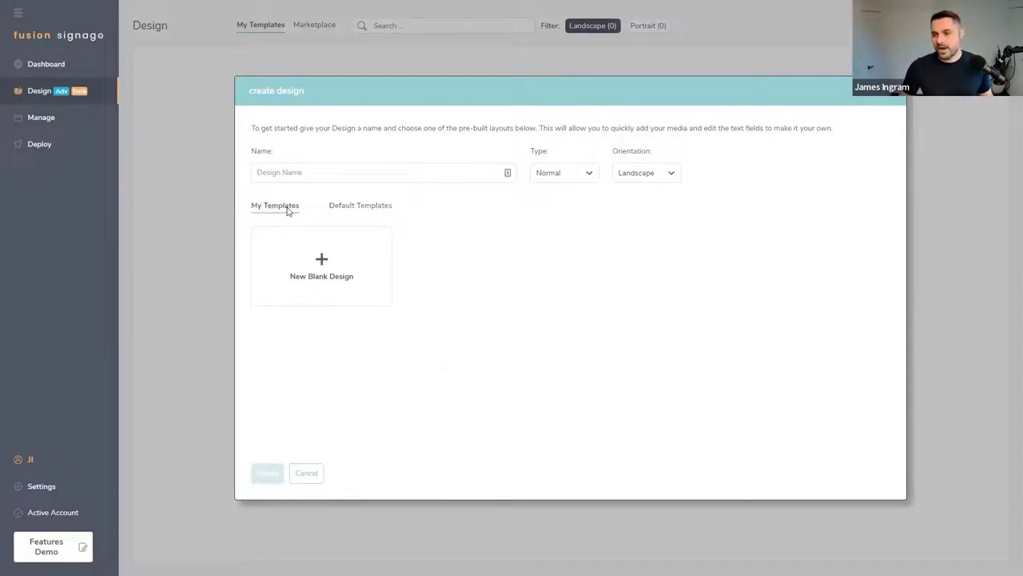
left_click(383, 211)
left_click(662, 177)
left_click(649, 199)
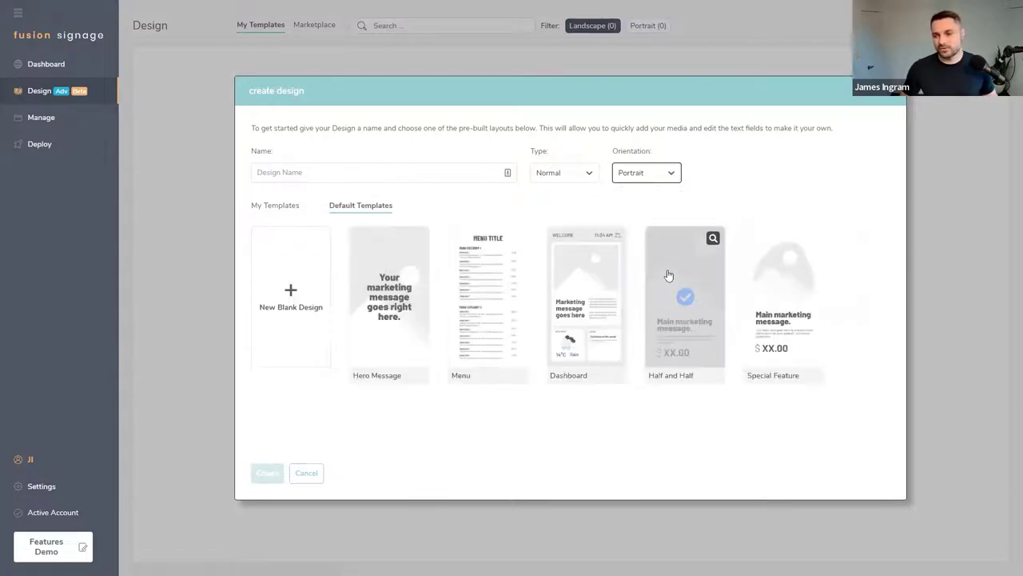
left_click(653, 180)
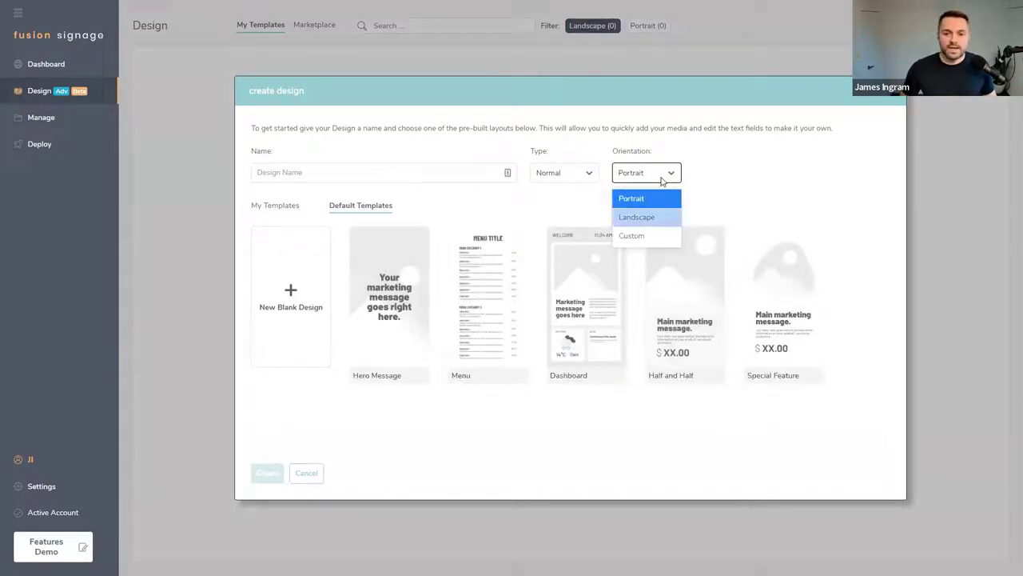
left_click(649, 215)
left_click(663, 178)
left_click(652, 232)
left_click(663, 178)
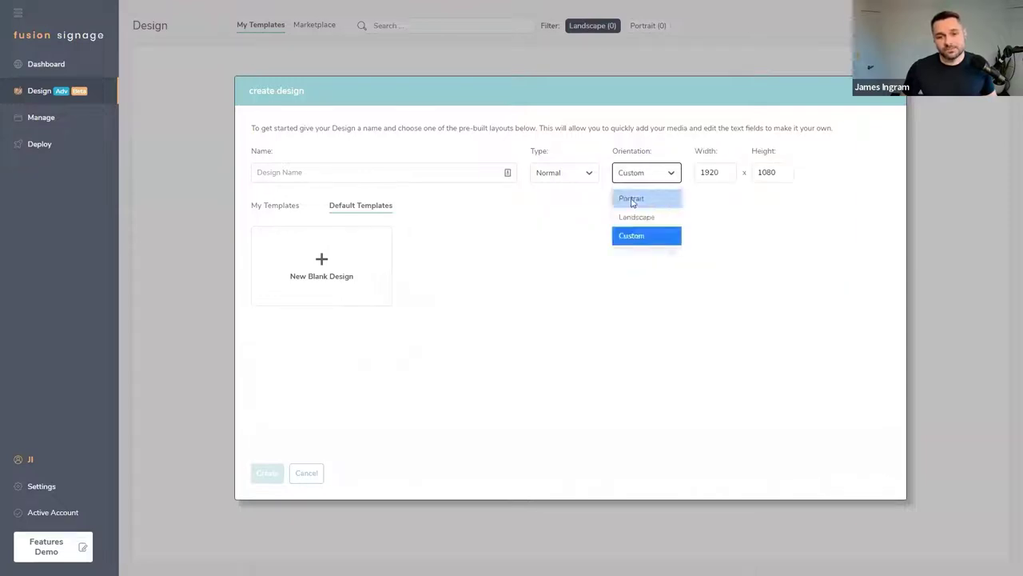
left_click(639, 197)
left_click(575, 177)
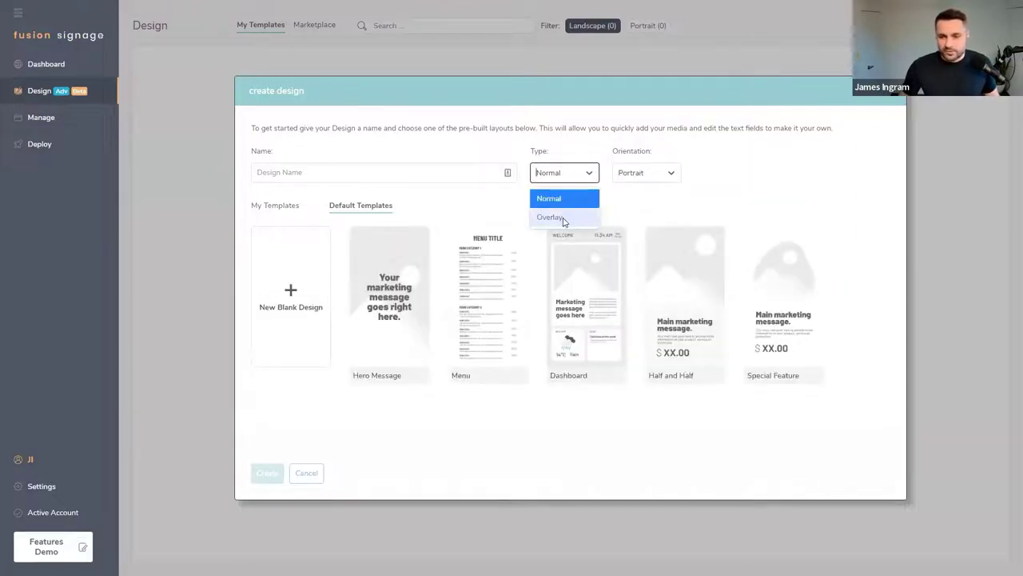
left_click(563, 218)
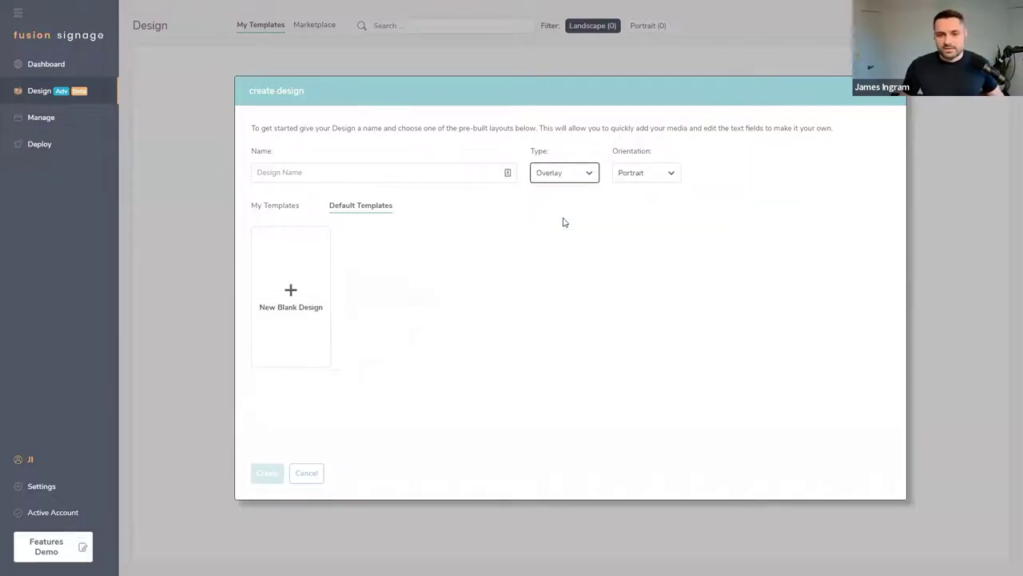
left_click(565, 172)
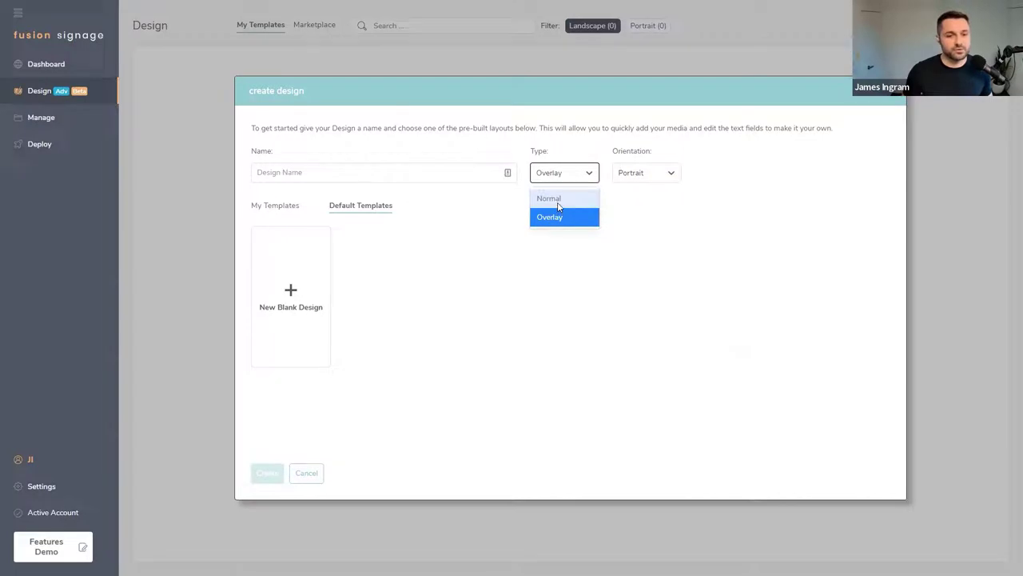
left_click(558, 198)
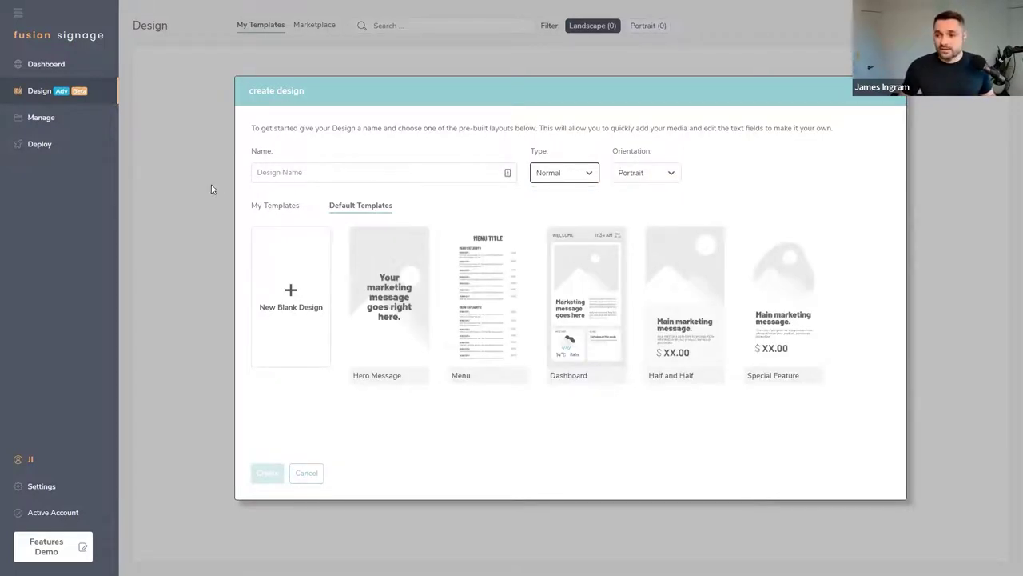
left_click(224, 152)
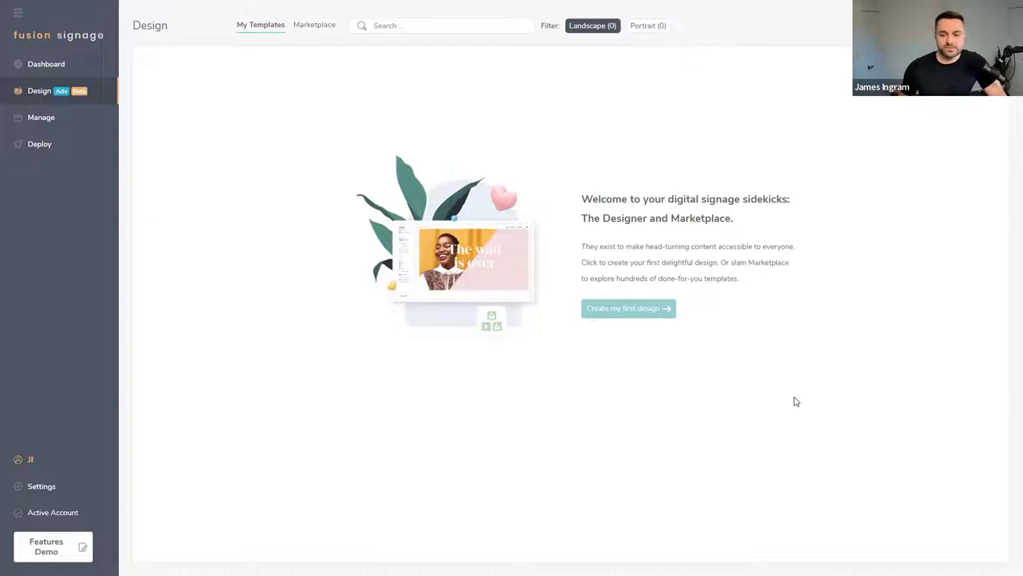
Step: Open the Marketplace and scroll through the grid of landscape templates
left_click(305, 31)
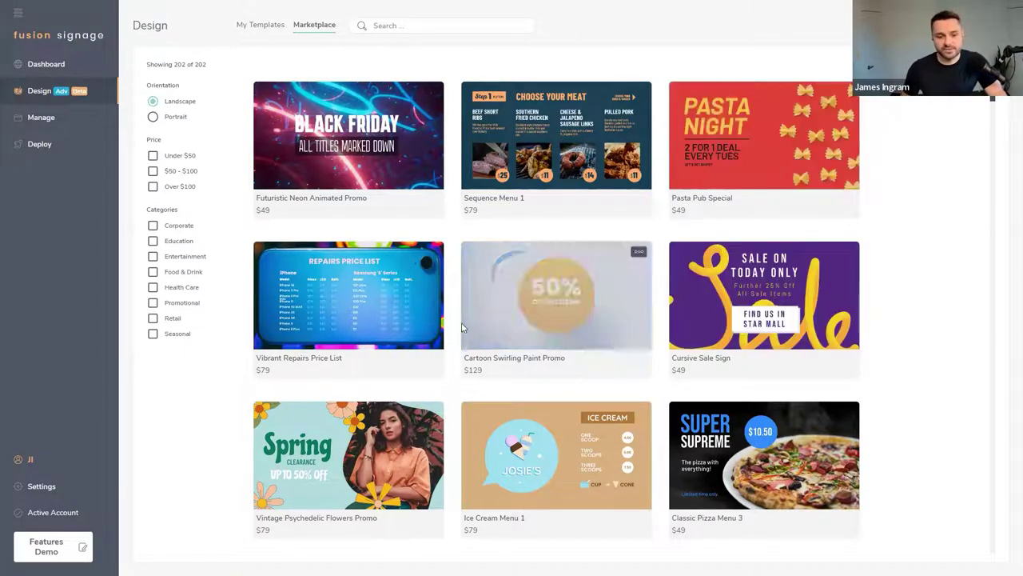
scroll(455, 337, "down", 1)
scroll(456, 336, "down", 10)
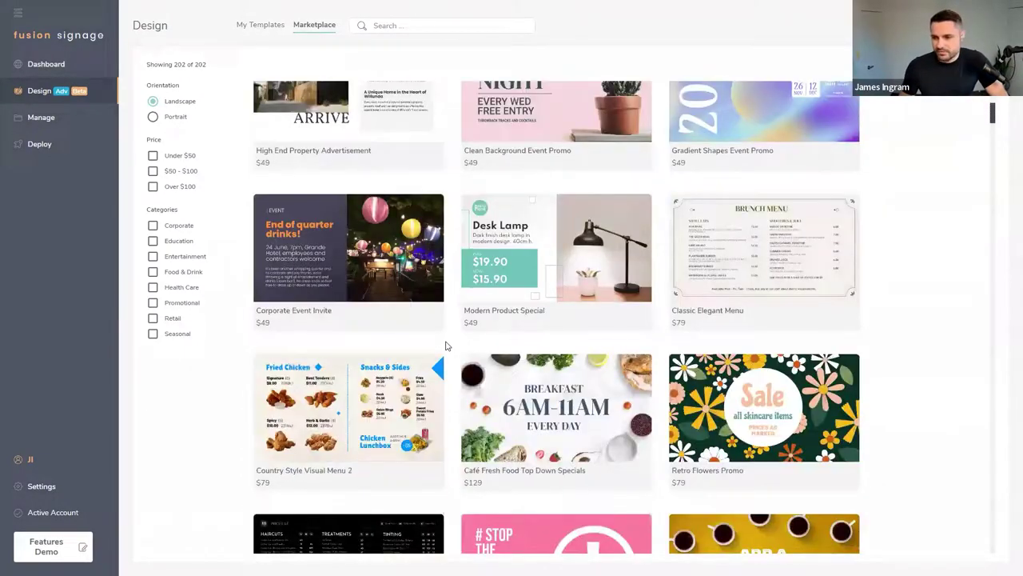
scroll(445, 349, "down", 6)
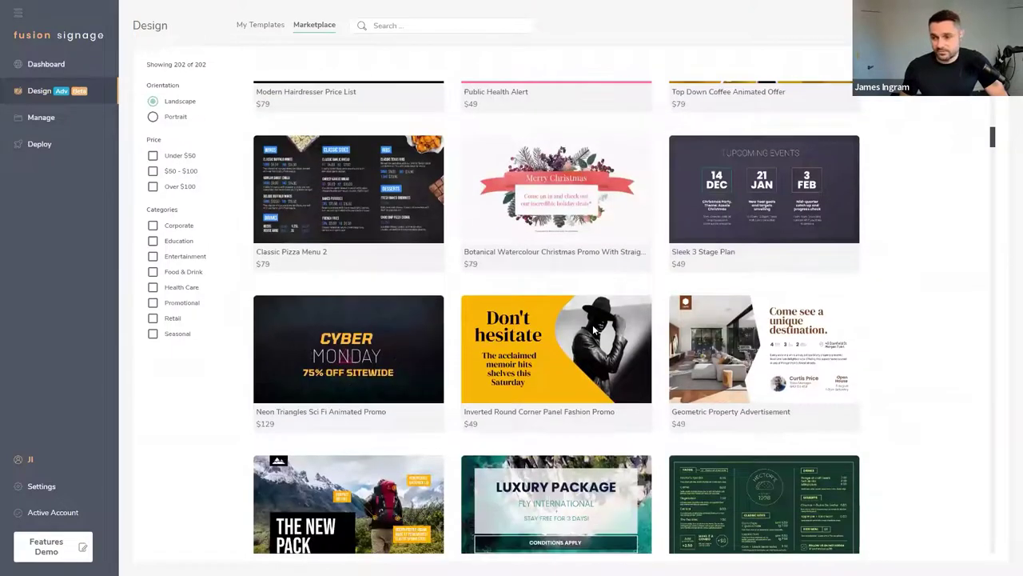
scroll(592, 330, "down", 4)
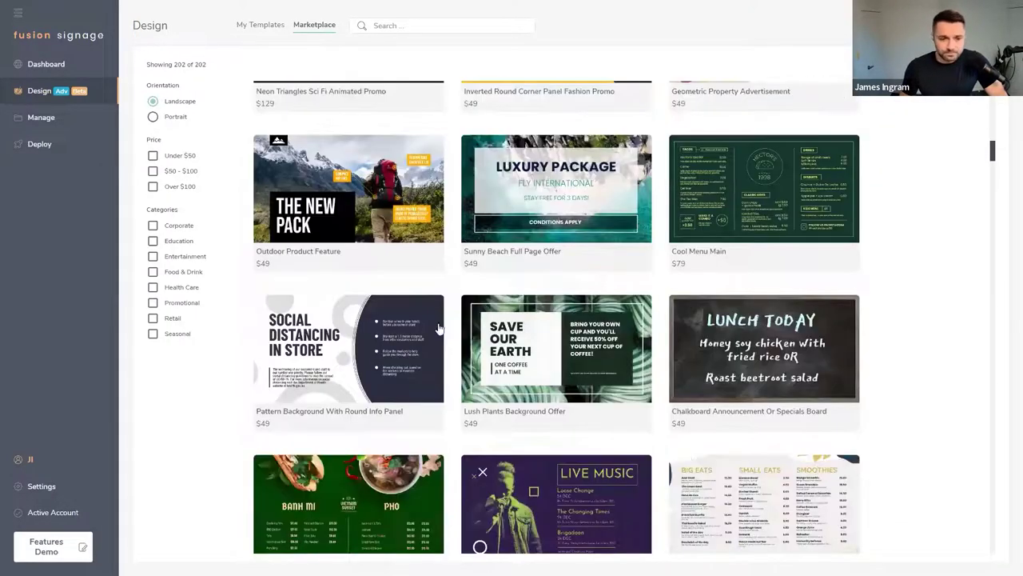
scroll(646, 348, "up", 4)
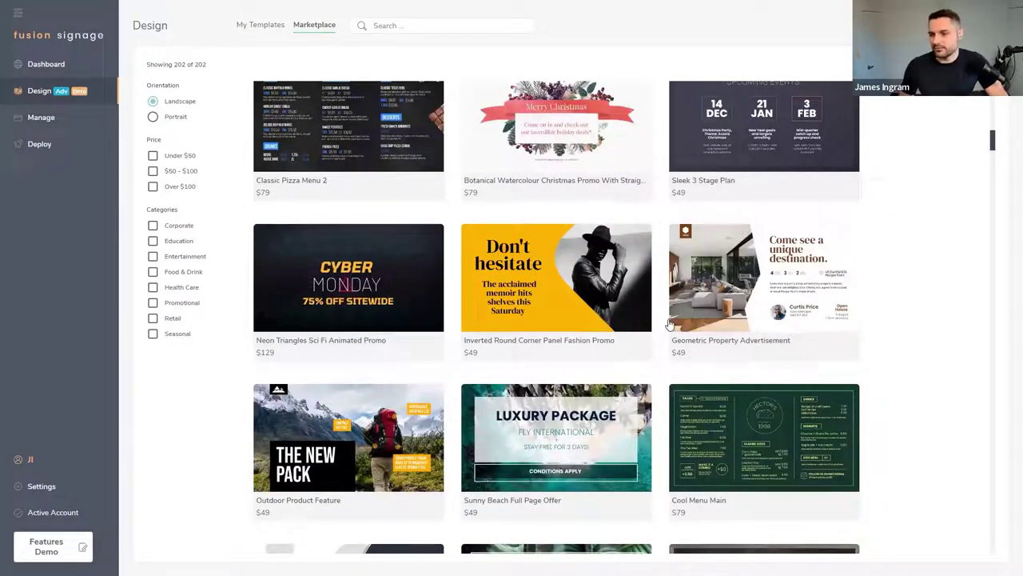
Step: Preview the Geometric Property Advertisement template, then return to browsing and the search box
left_click(744, 278)
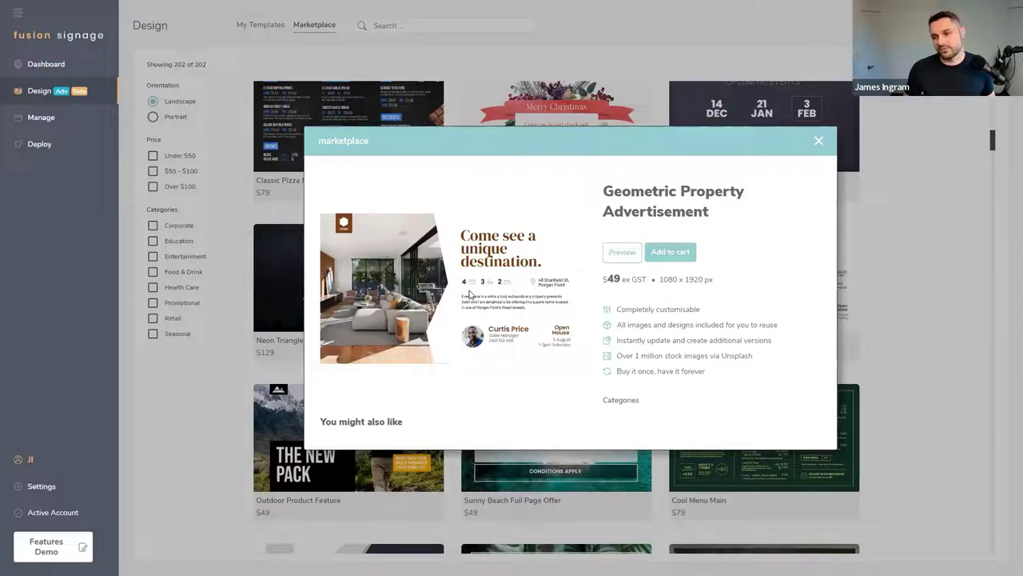
key("Escape")
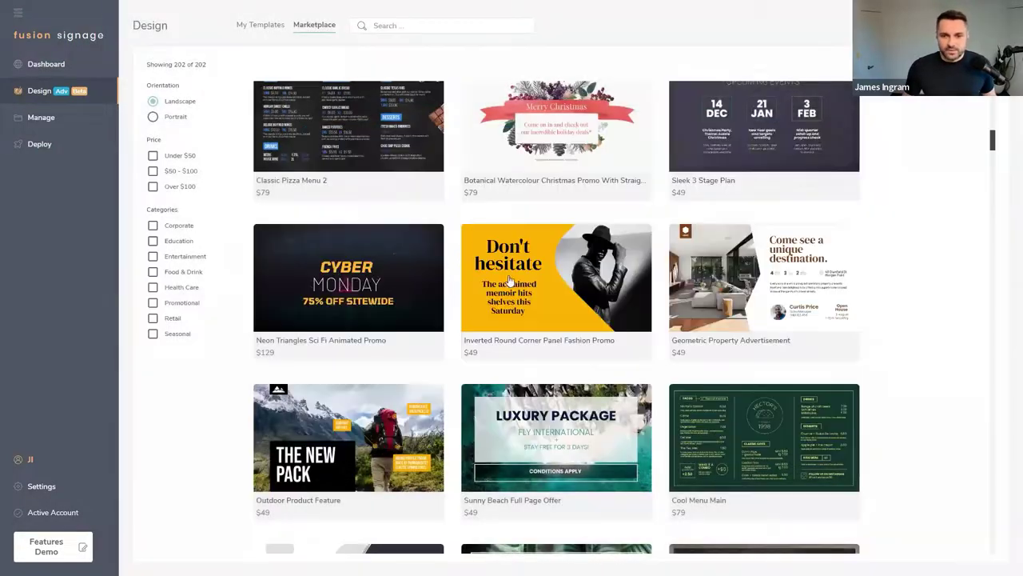
scroll(535, 377, "down", 4)
scroll(535, 378, "down", 3)
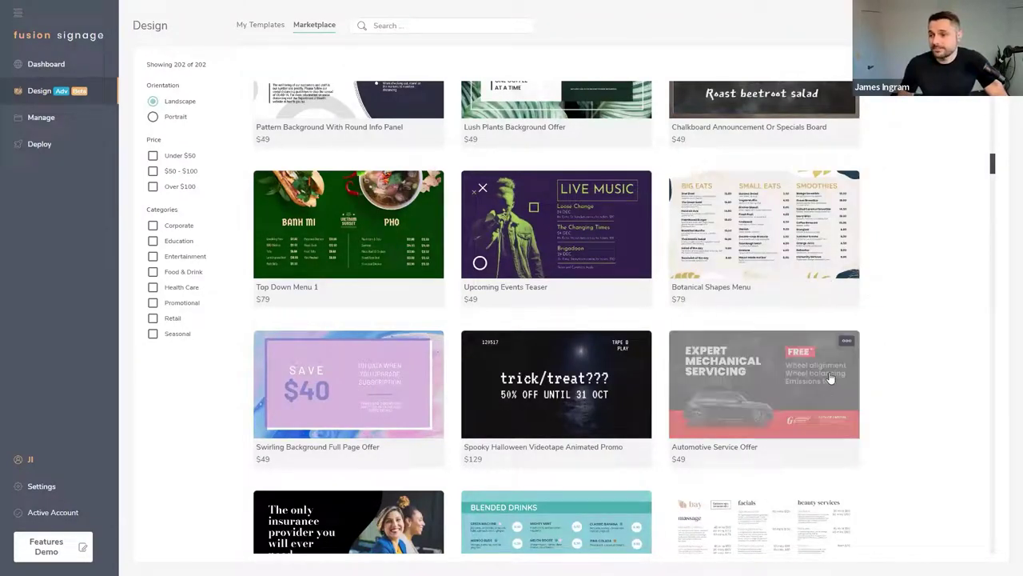
left_click(399, 26)
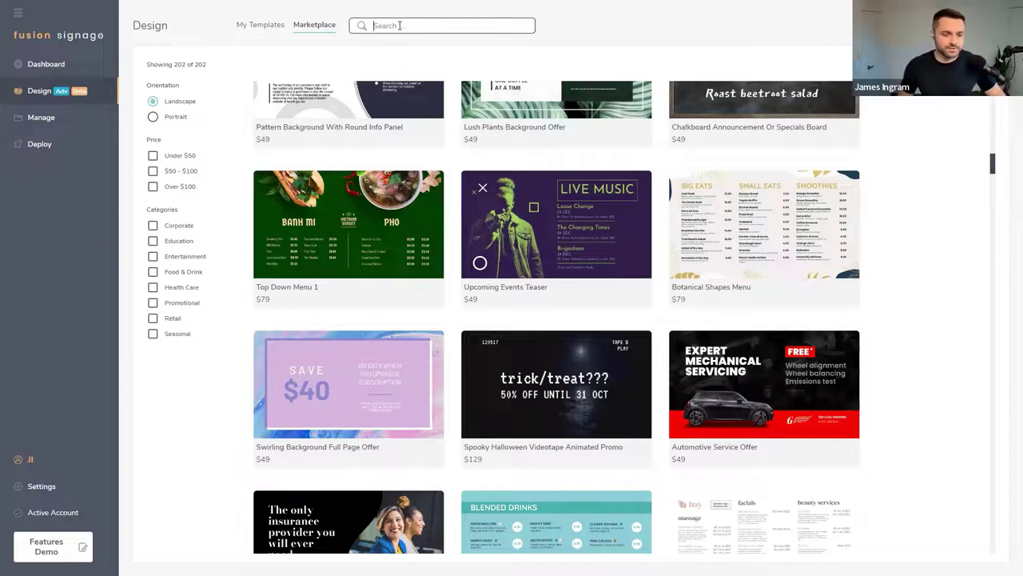
Step: Search 'ice cre' and check out the Pastel Ice Cream Promo template free via the cart
type("ice crea")
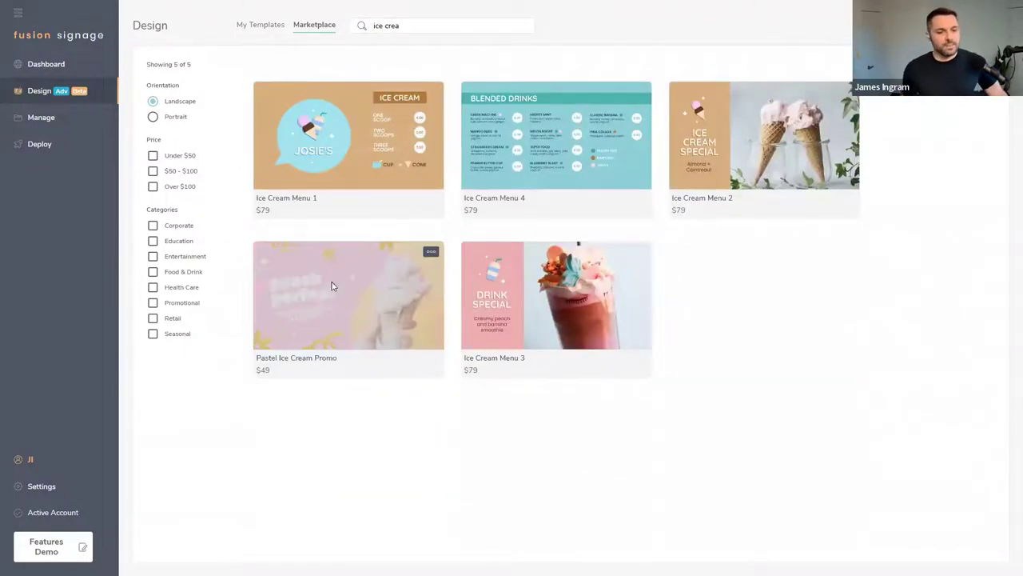
left_click(328, 296)
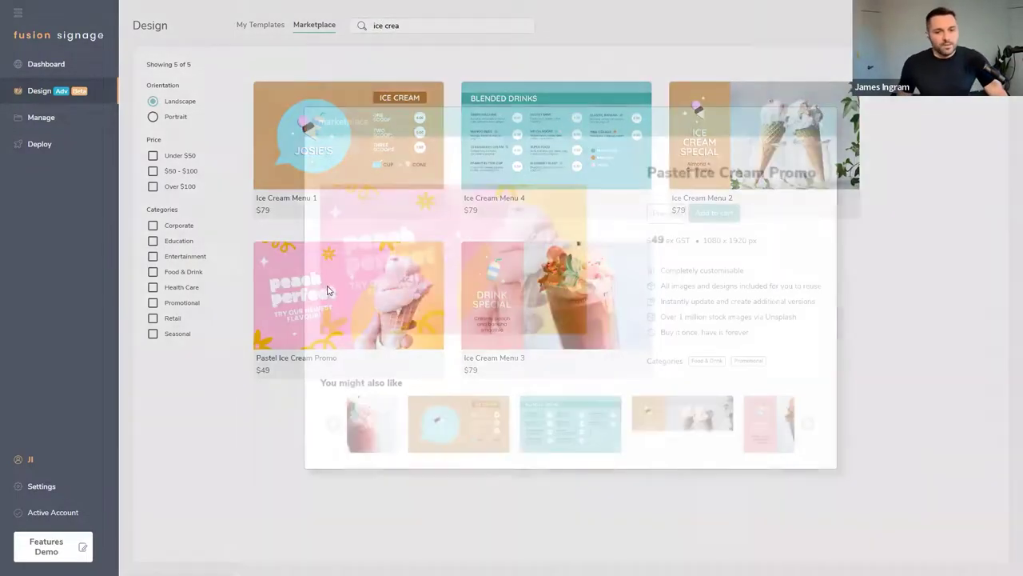
left_click(726, 214)
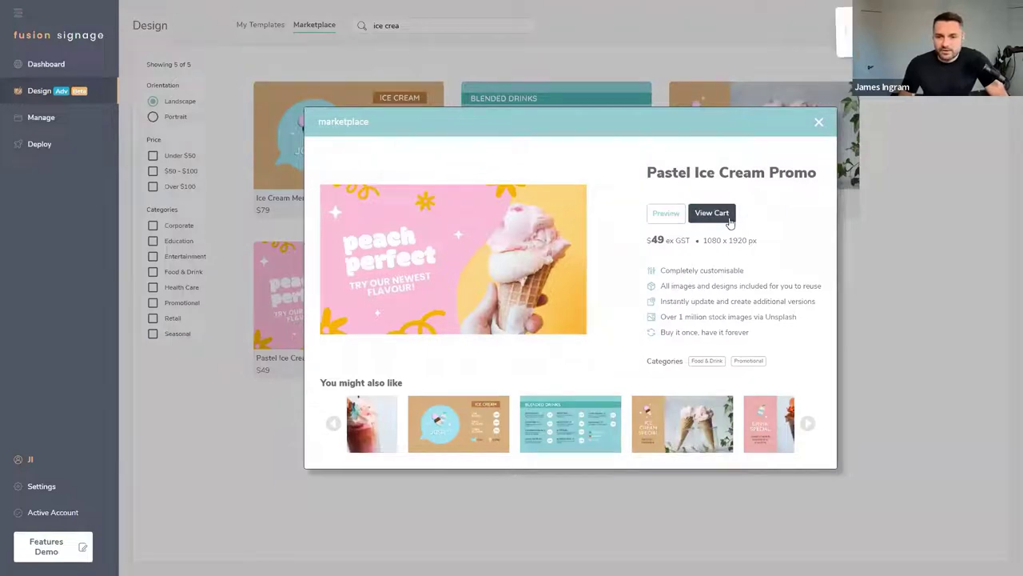
left_click(712, 213)
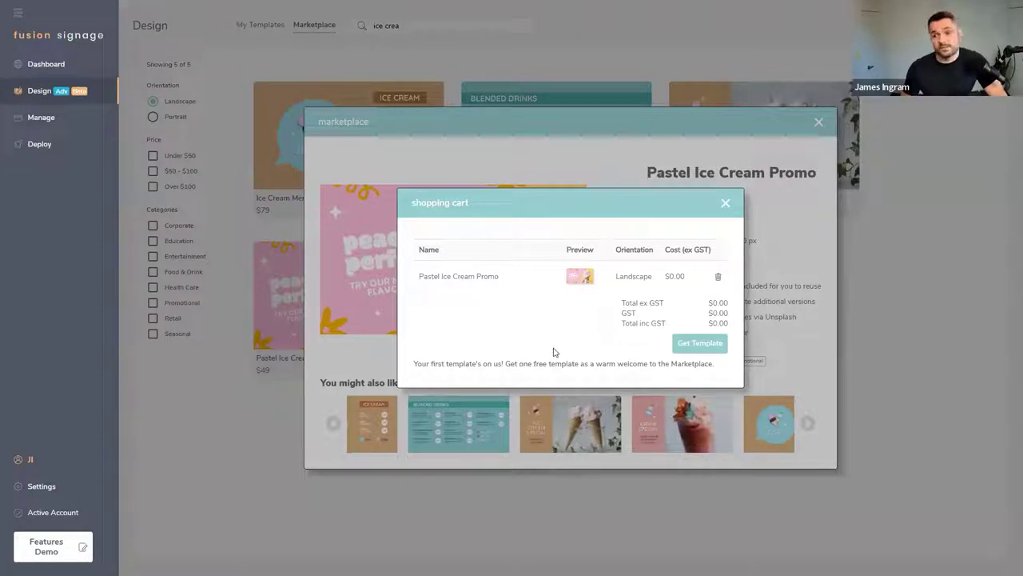
left_click(710, 350)
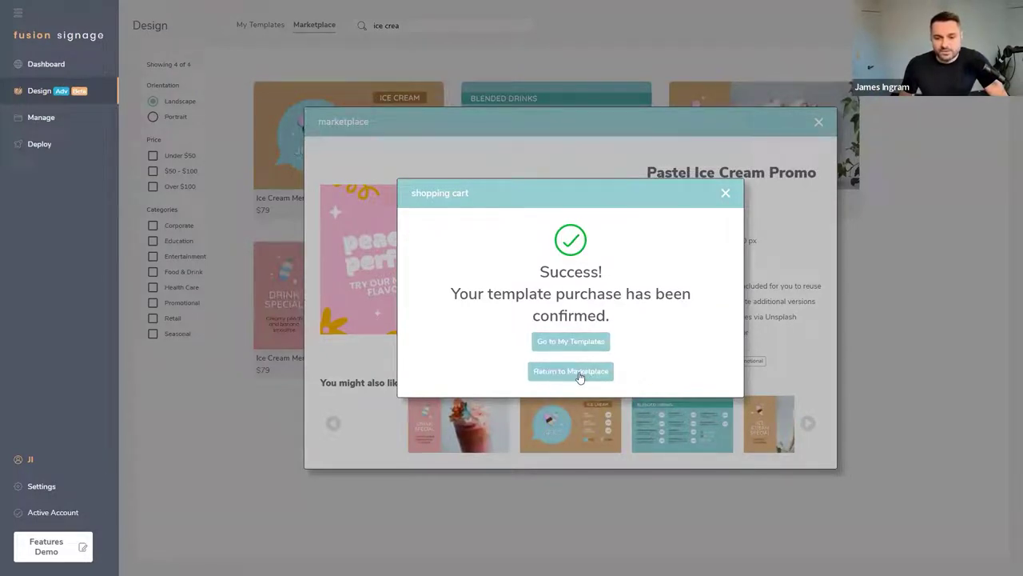
left_click(921, 263)
left_click(819, 122)
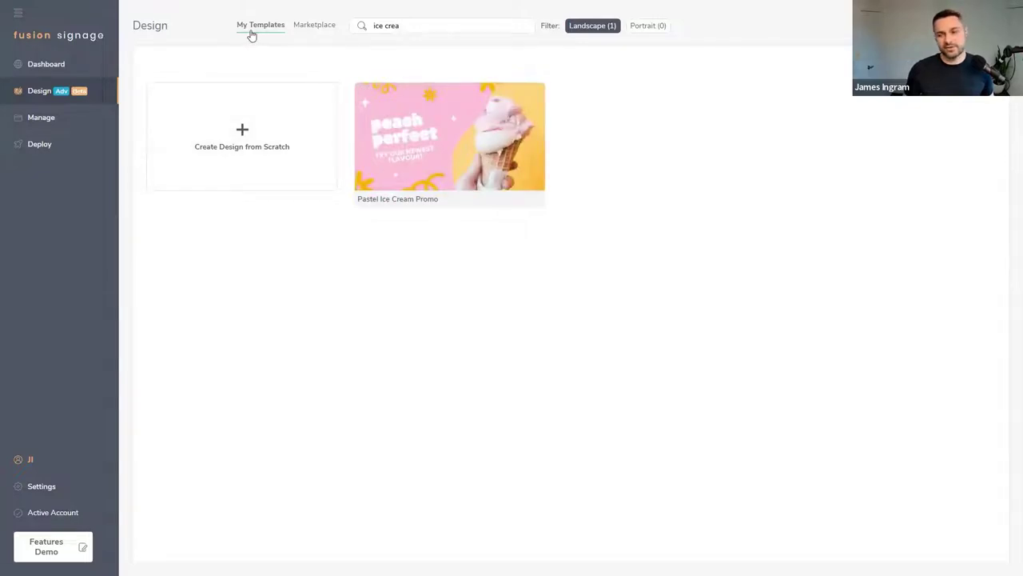
Step: Create a new design from the Pastel Ice Cream Promo template using its card menu
left_click(263, 159)
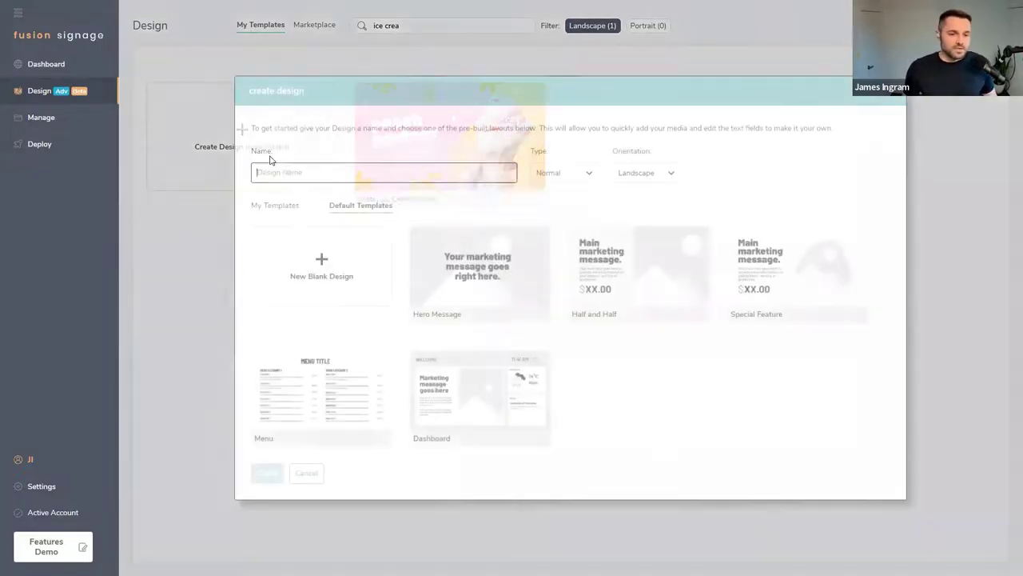
left_click(282, 209)
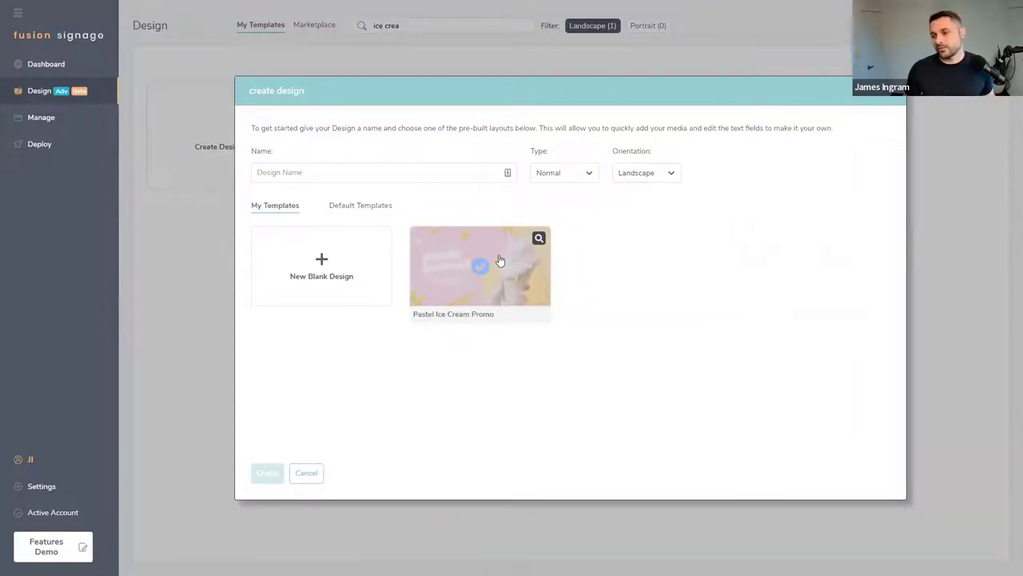
left_click(935, 174)
left_click(532, 93)
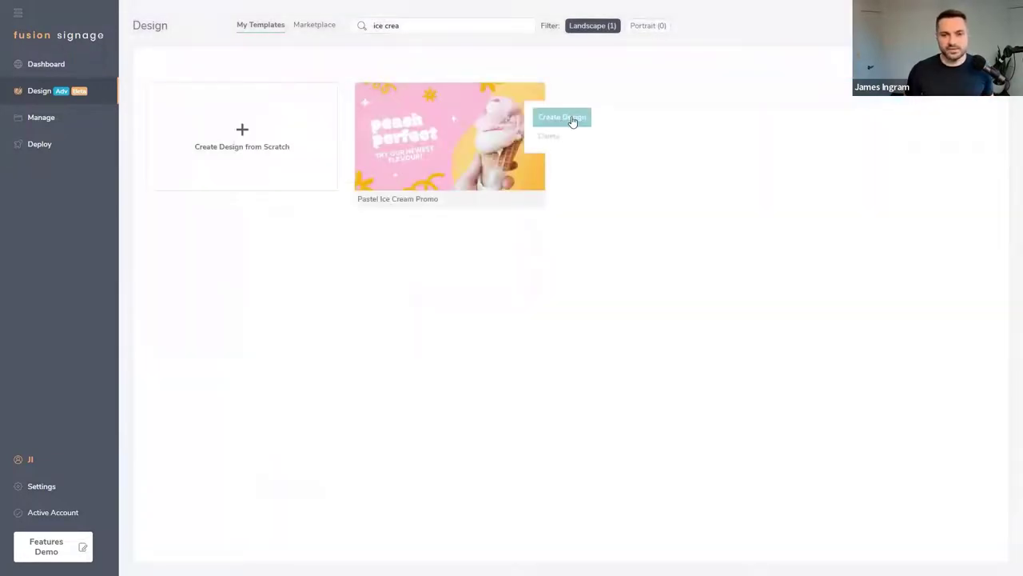
left_click(573, 119)
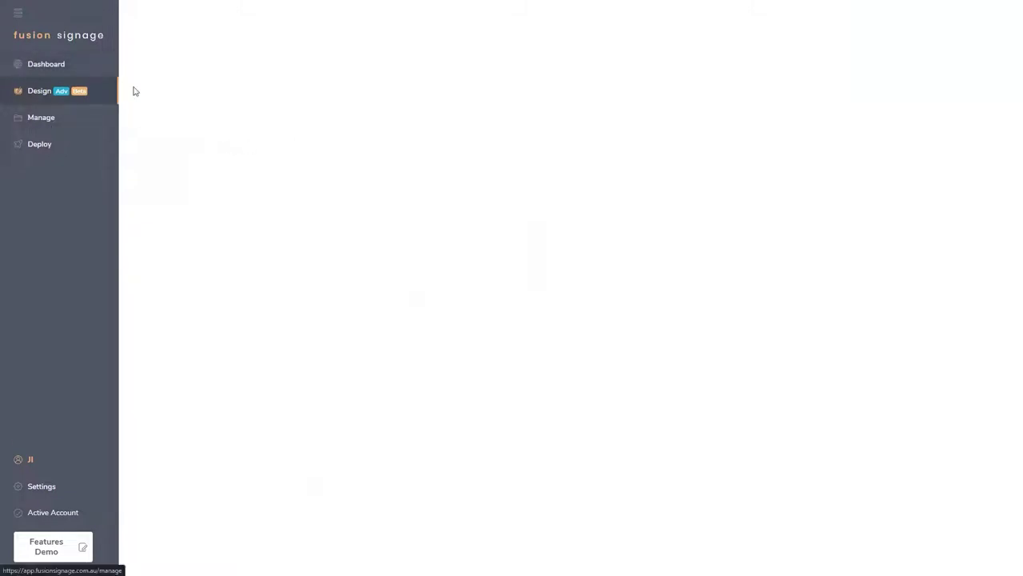
Step: Recolour the orange flower near the top to blue 0096F7
left_click(46, 89)
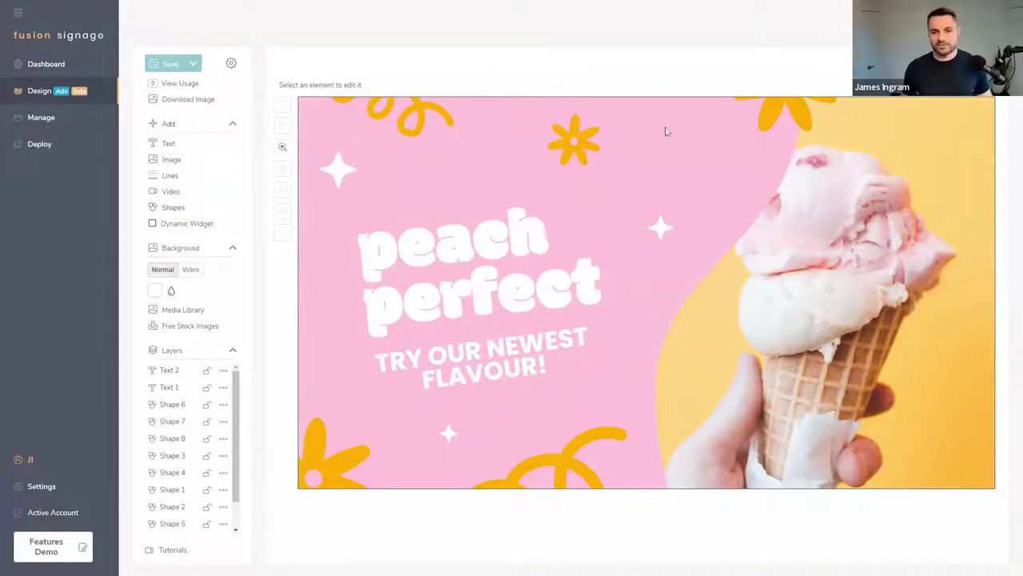
mouse_move(586, 155)
left_mouse_down()
mouse_move(645, 150)
mouse_move(574, 146)
left_mouse_up()
left_click(346, 83)
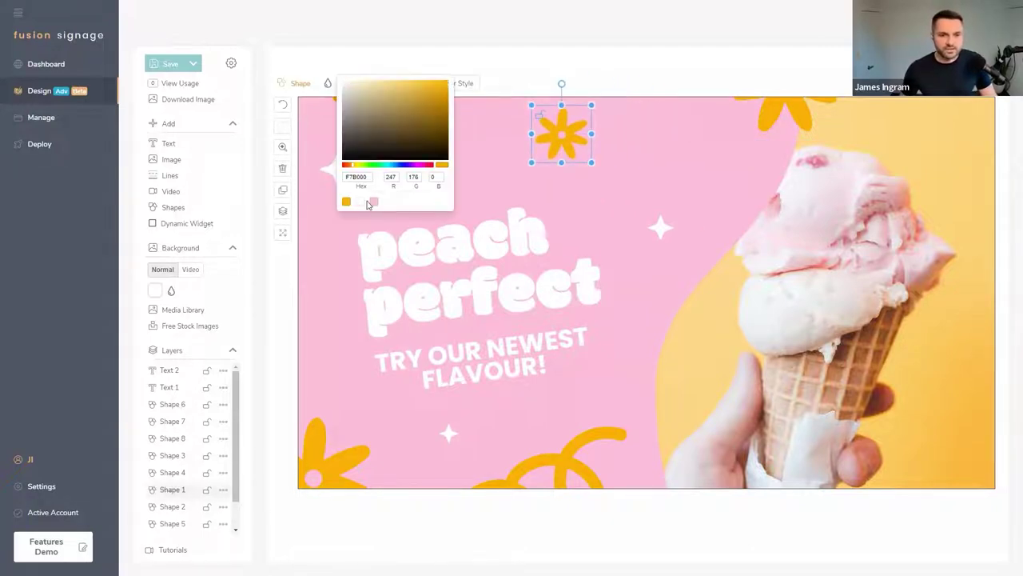
left_click(393, 165)
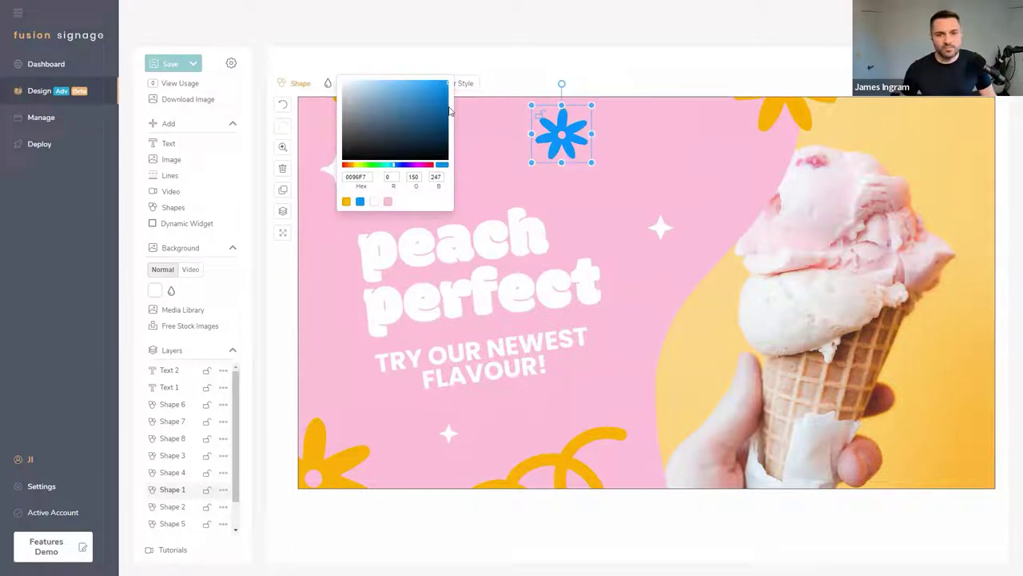
left_click(734, 141)
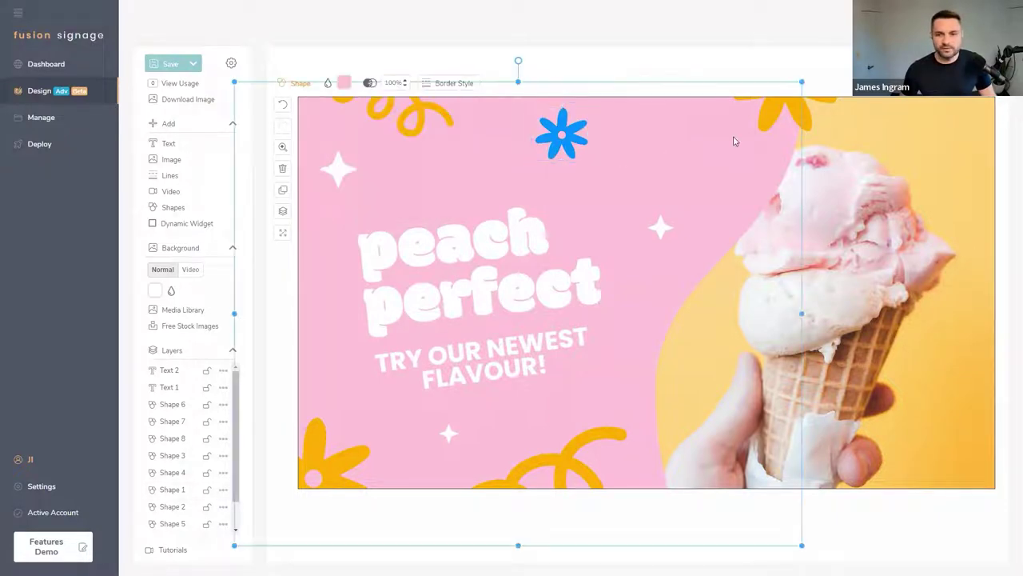
Step: Turn the yellow squiggle at the bottom blue
left_click_drag(590, 469, 581, 486)
left_click(343, 83)
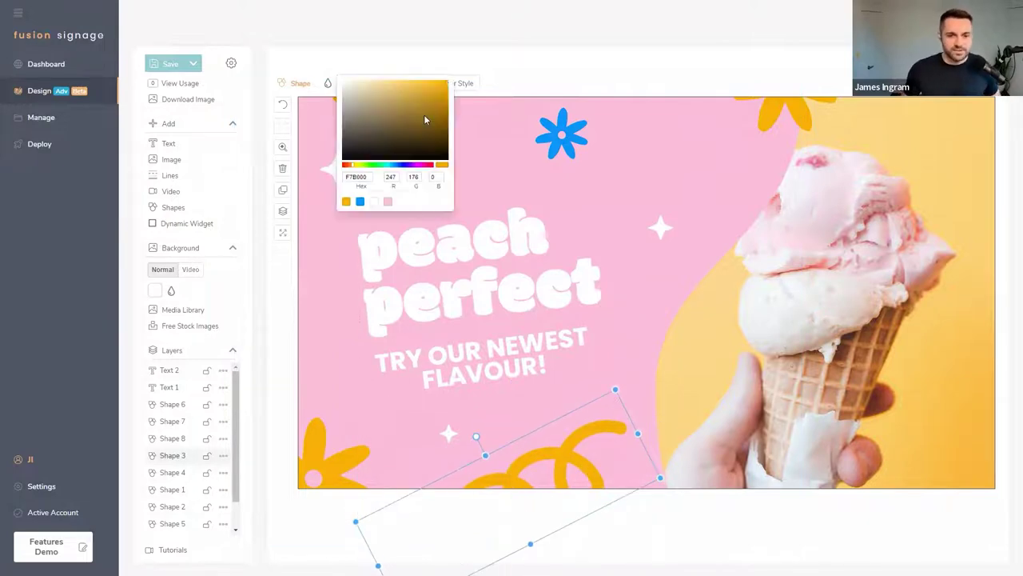
left_click(360, 202)
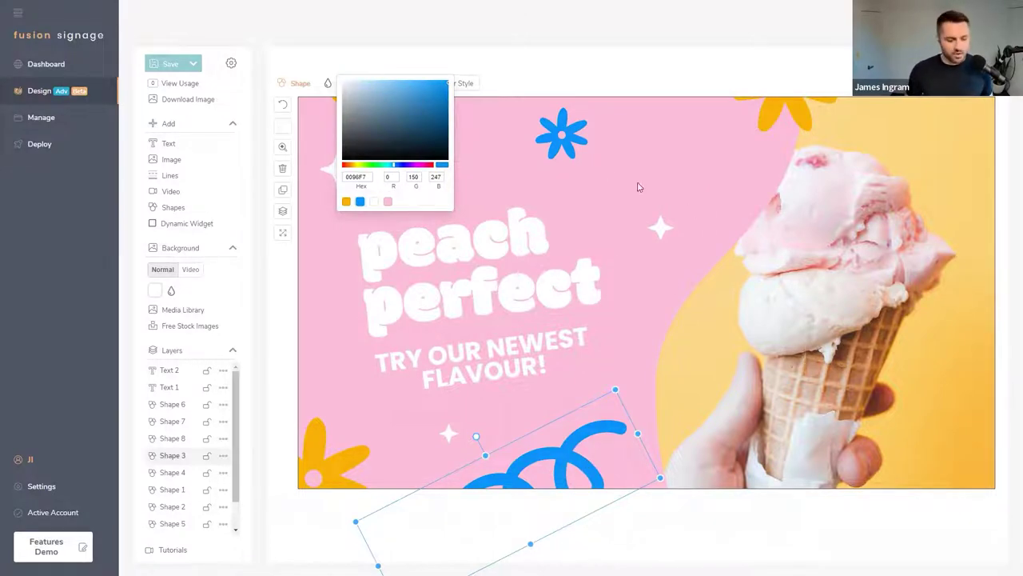
left_click(687, 243)
Step: Duplicate the blue squiggle, then rotate, shrink and place the copy above the headline's right end
left_click(583, 464)
key("ctrl+d")
mouse_move(582, 466)
left_mouse_down()
mouse_move(705, 127)
mouse_move(774, 118)
left_mouse_up()
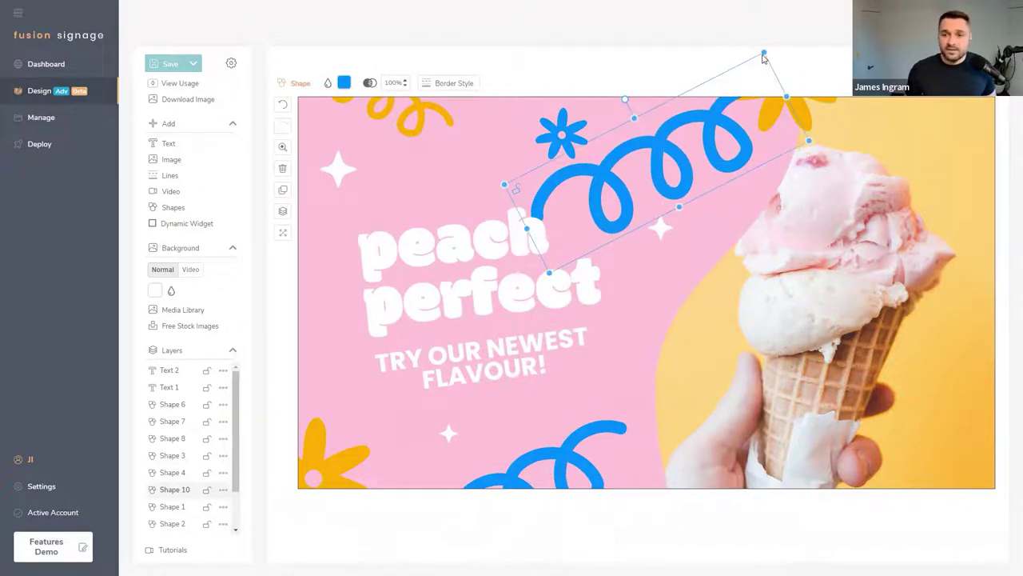
mouse_move(763, 54)
left_mouse_down()
mouse_move(791, 48)
mouse_move(670, 152)
left_mouse_up()
mouse_move(528, 292)
left_mouse_down()
mouse_move(581, 256)
mouse_move(543, 268)
mouse_move(581, 256)
left_mouse_up()
left_click_drag(632, 203, 663, 160)
left_click(717, 341)
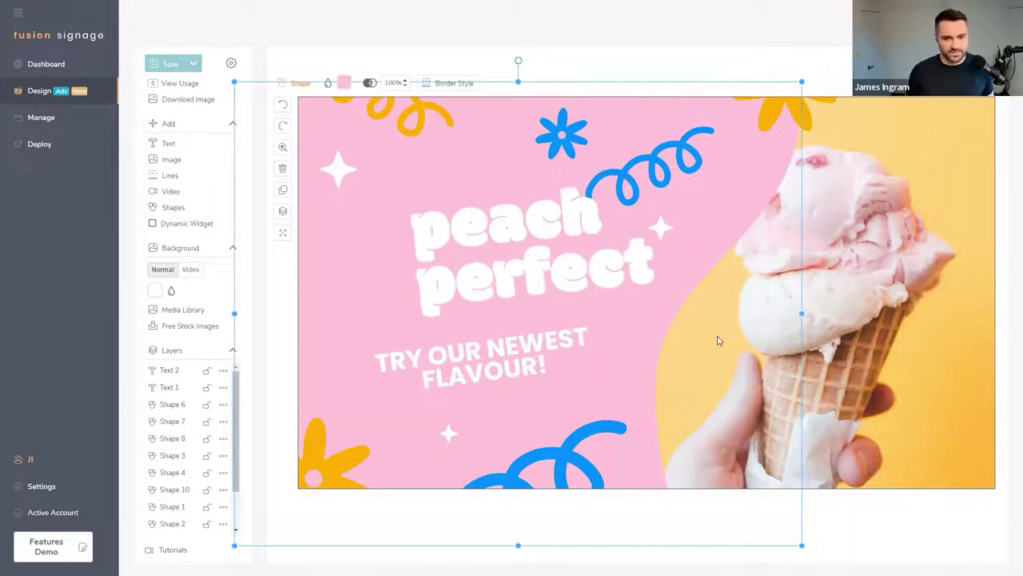
Step: Change the headline to 'pancake' and 'month' on two lines, keeping the Modak font
left_click(907, 140)
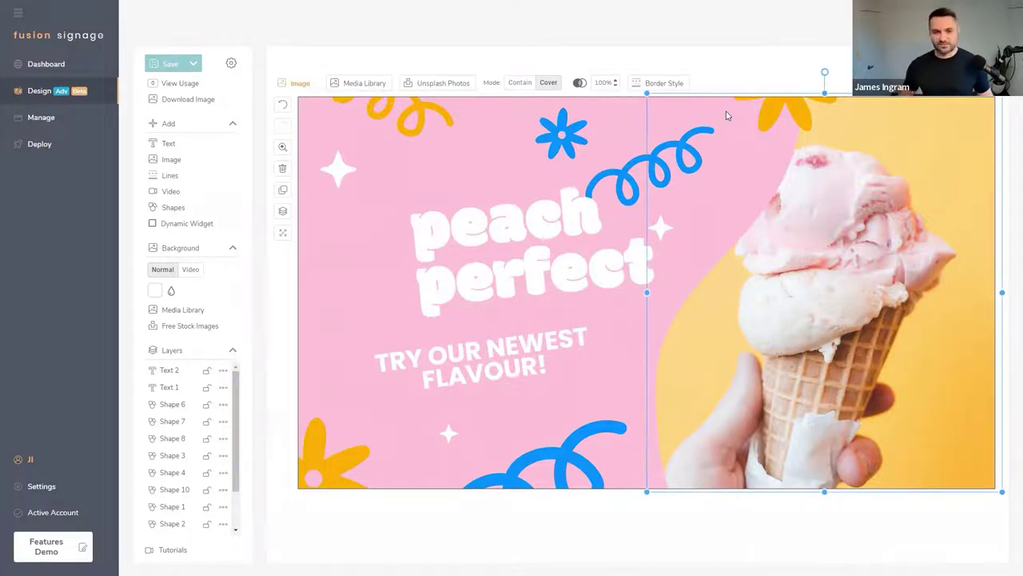
left_click(493, 257)
left_click_drag(657, 271, 421, 223)
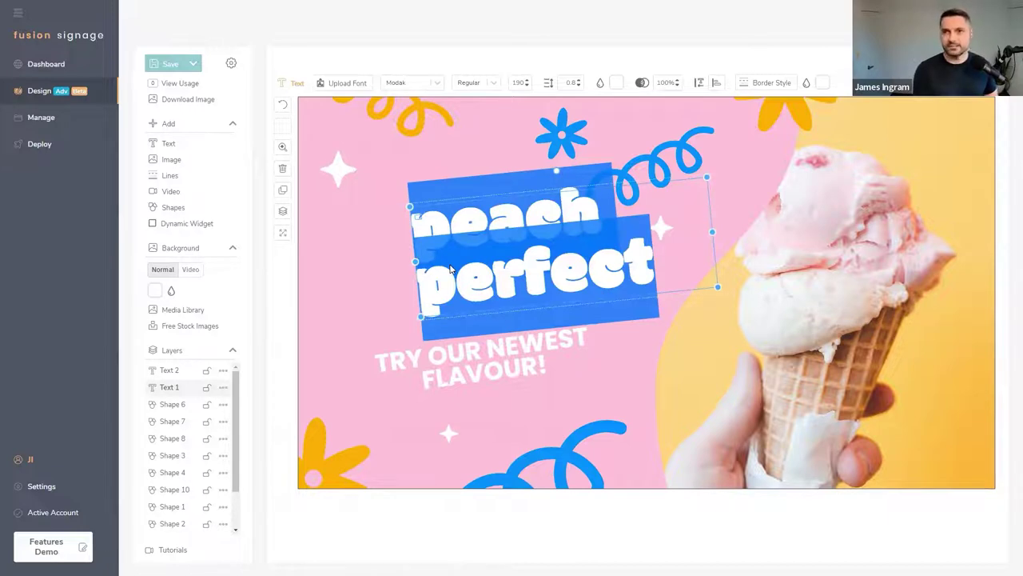
type("pancake")
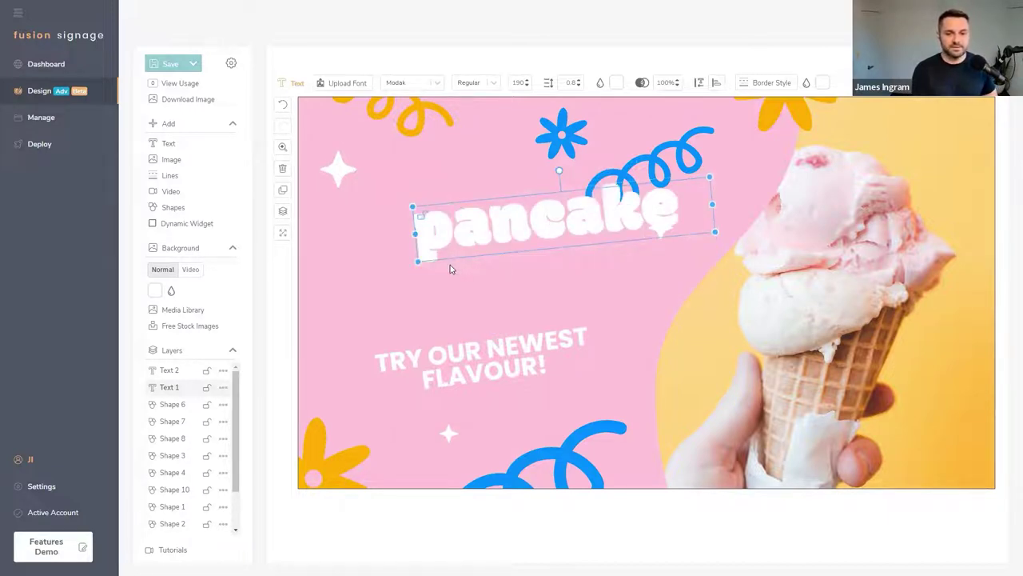
key("Return")
type("month")
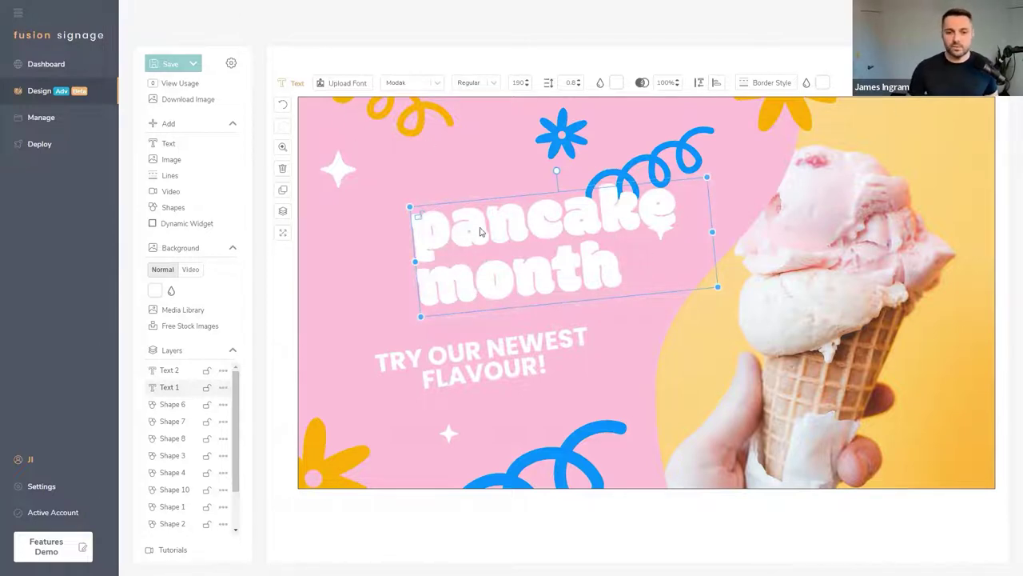
left_click(417, 83)
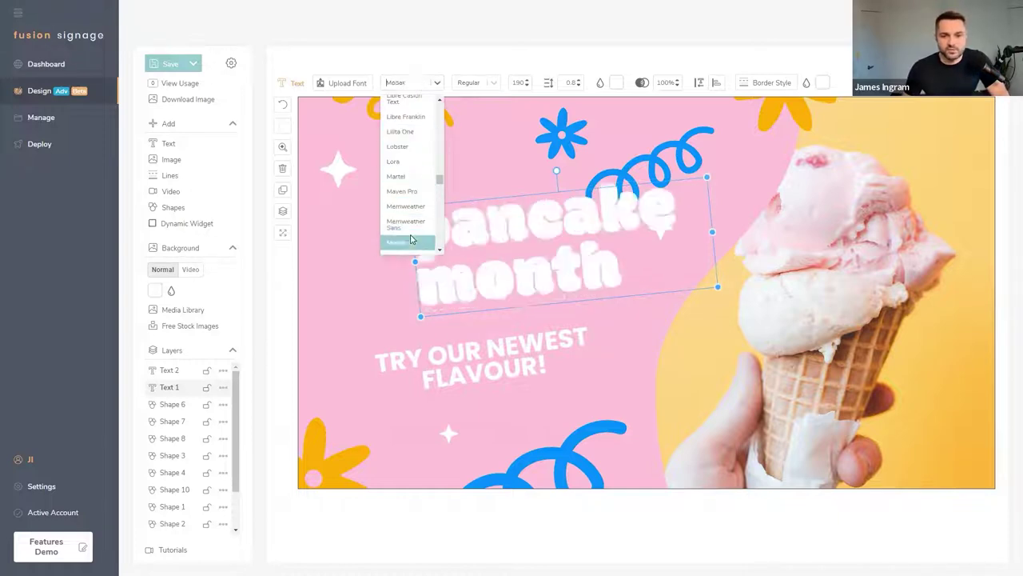
left_click(411, 99)
left_click(342, 84)
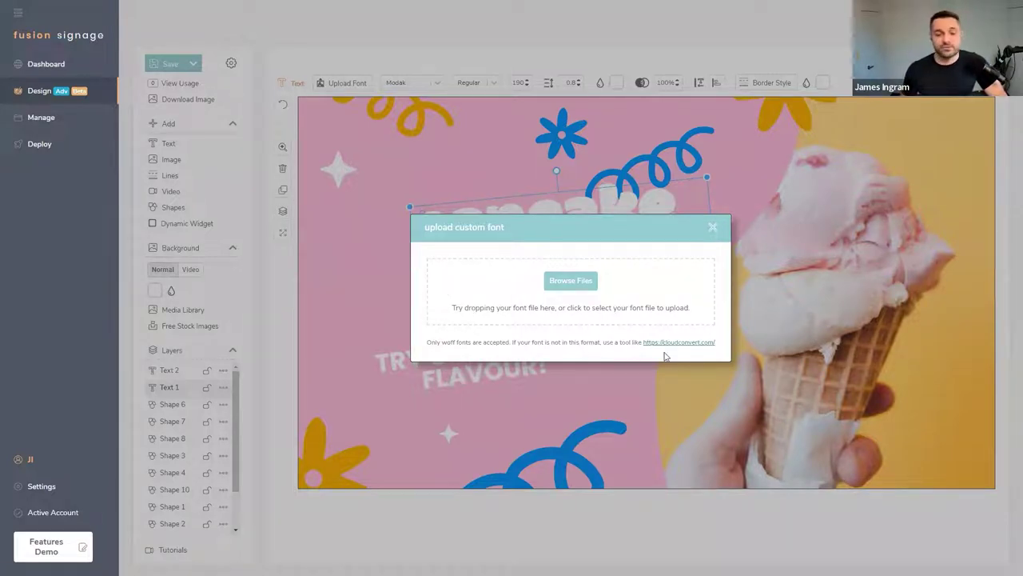
left_click(791, 195)
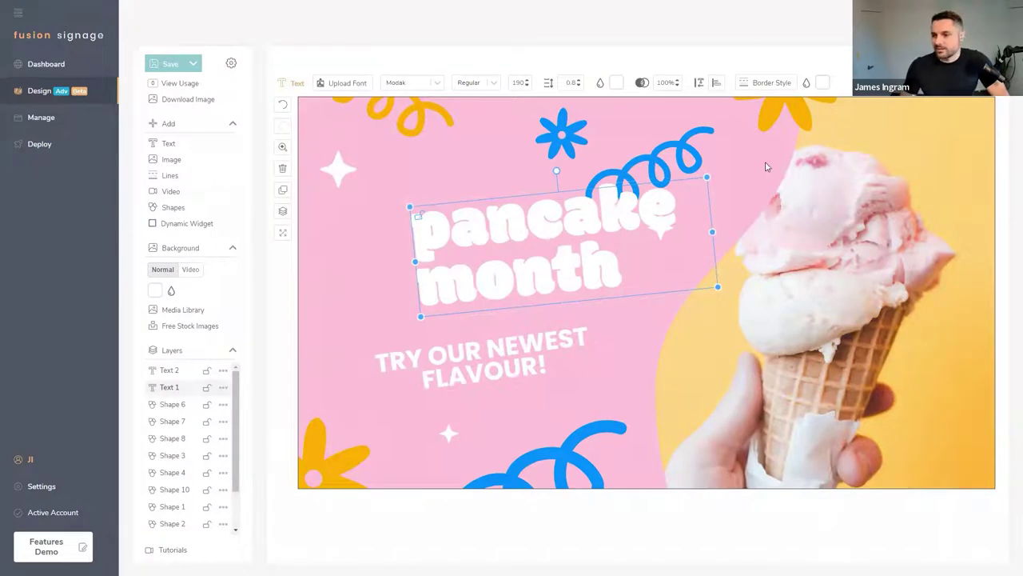
Step: Select the tagline and begin typing 'EVERY THURSDAY AND FRIDAY' over it
left_click(467, 370)
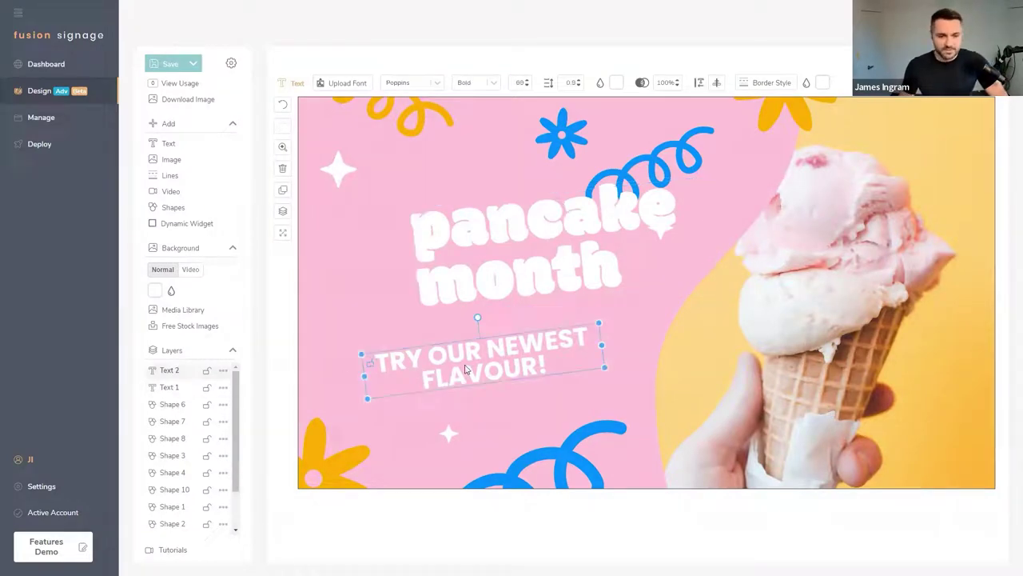
double_click(466, 367)
type("EV")
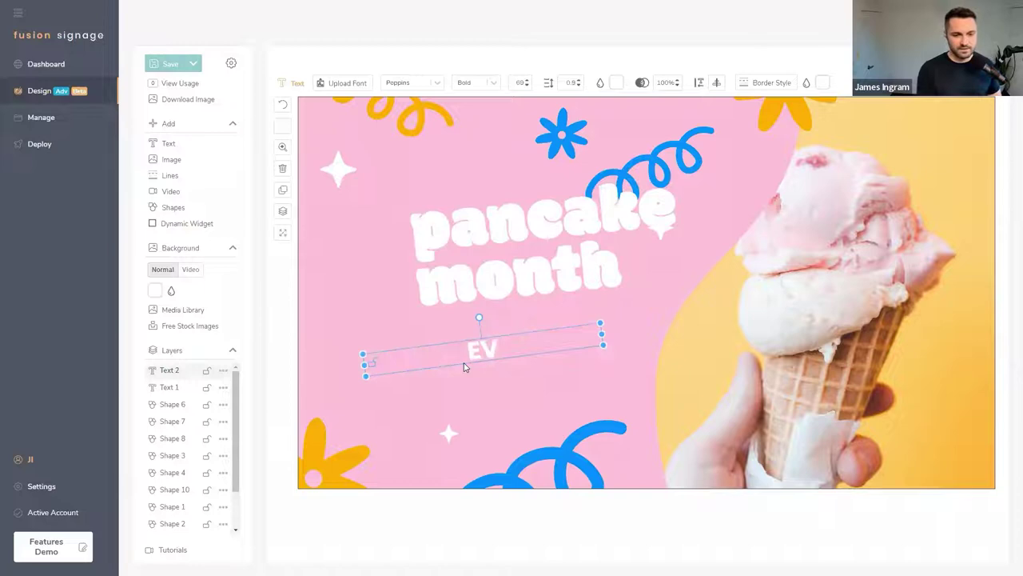
type("ERY THURSDAY AND")
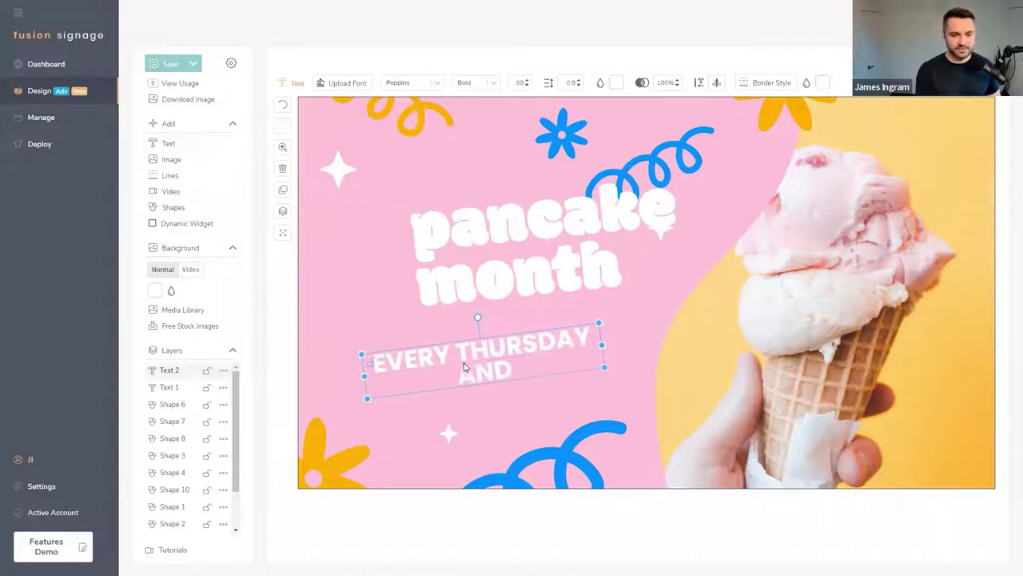
type(" FRIDAY")
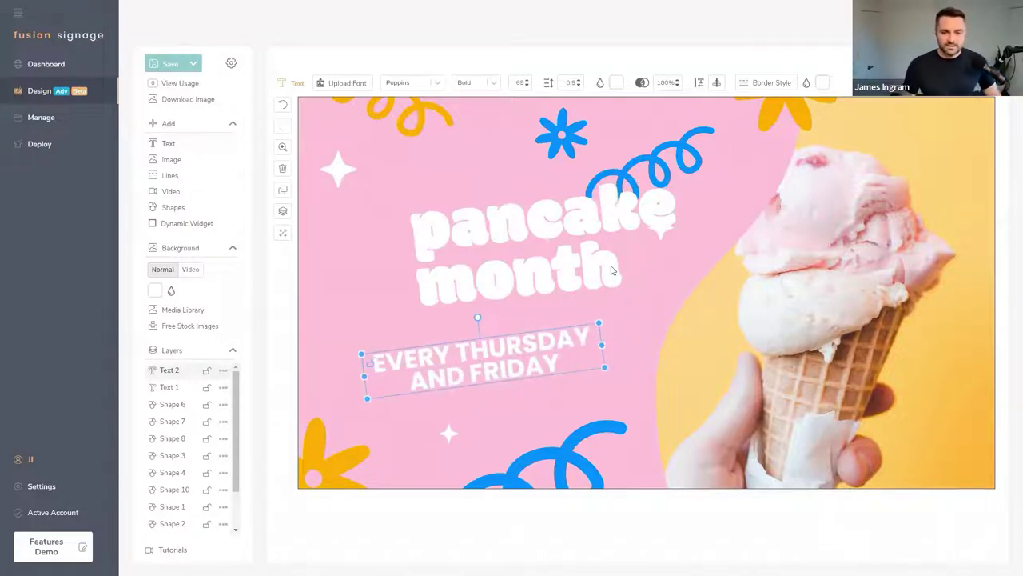
Step: Level both texts to 0°, set the headline just above the tagline, and select both for positioning
mouse_move(481, 316)
left_mouse_down()
mouse_move(523, 371)
mouse_move(523, 349)
mouse_move(488, 312)
mouse_move(494, 306)
left_mouse_up()
left_click(564, 280)
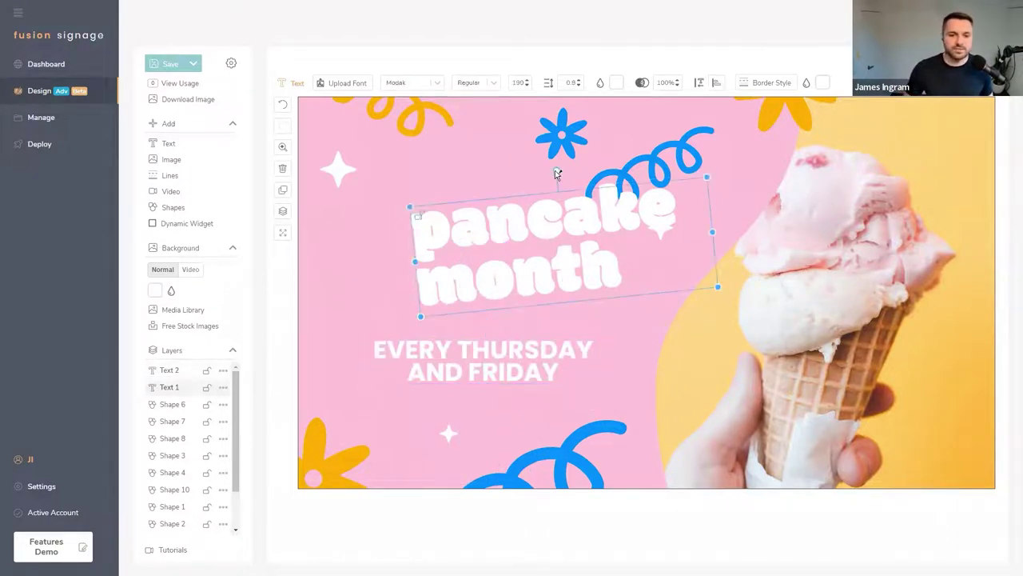
left_click_drag(556, 165, 565, 175)
left_click_drag(547, 249, 512, 274)
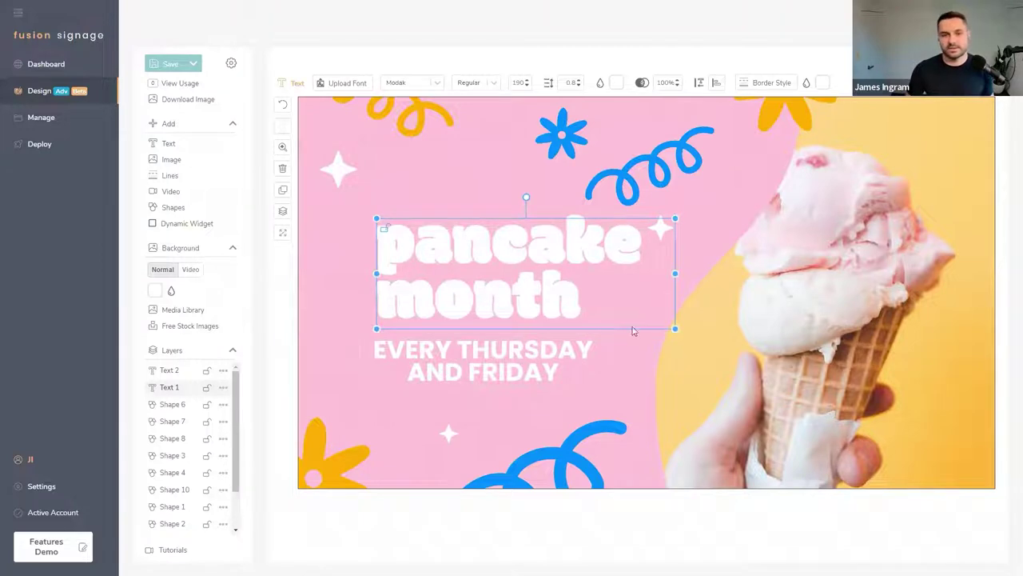
left_click(437, 362)
left_click(420, 293, "shift")
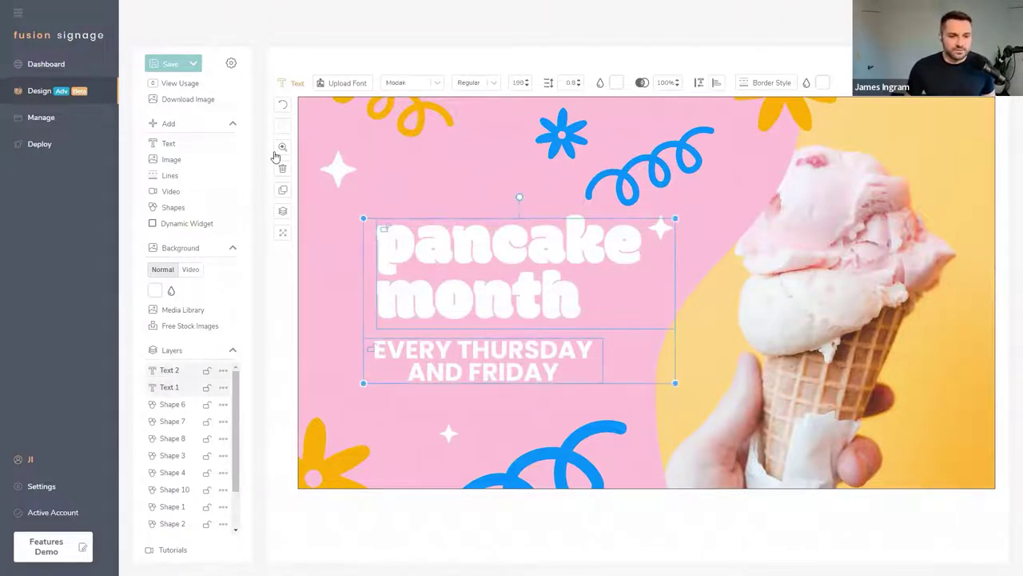
left_click(282, 233)
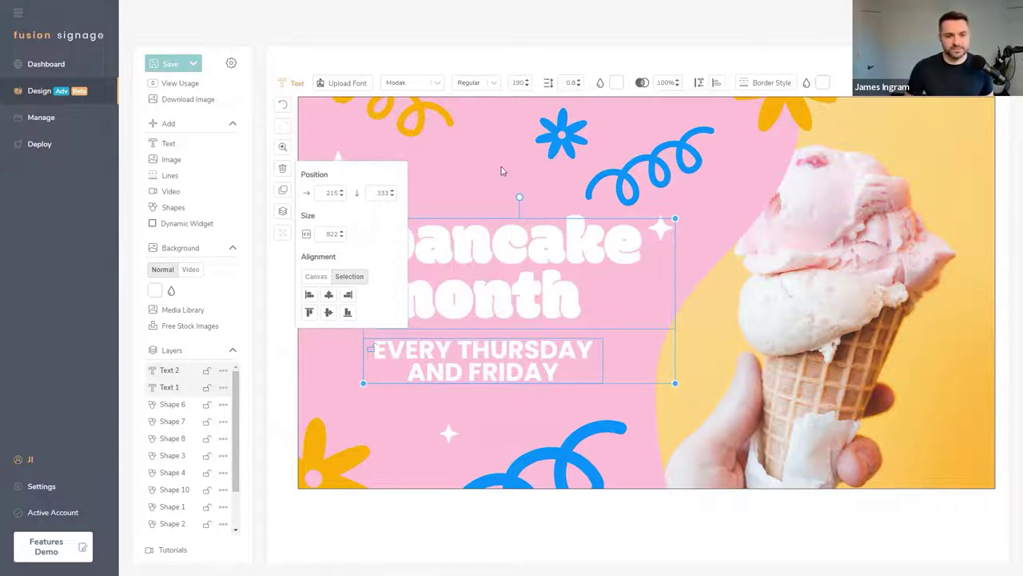
Step: Recolour the large pink background shape to dark slate 375060
left_click(559, 240)
left_click(542, 348)
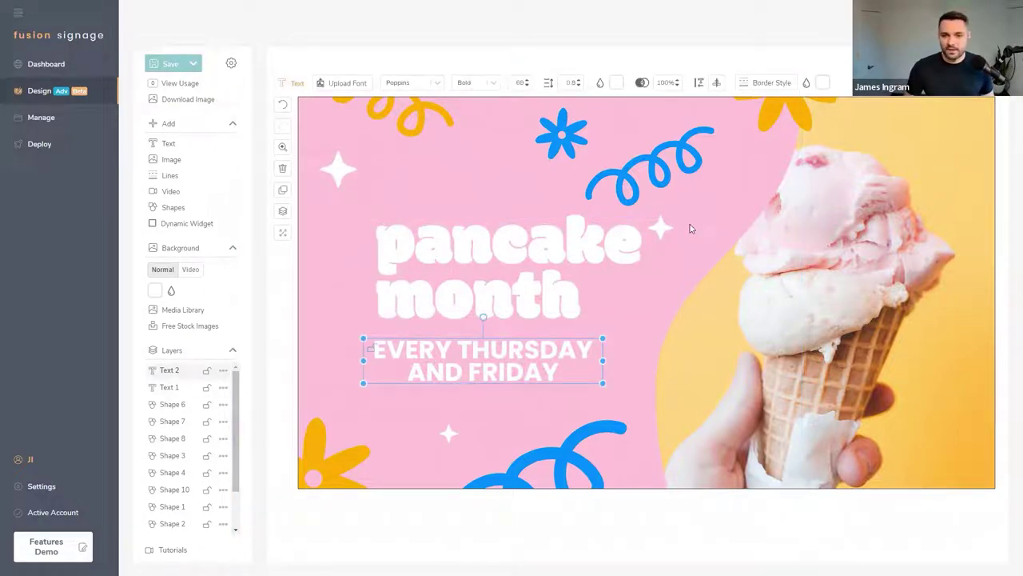
left_click(441, 157)
left_click(448, 172)
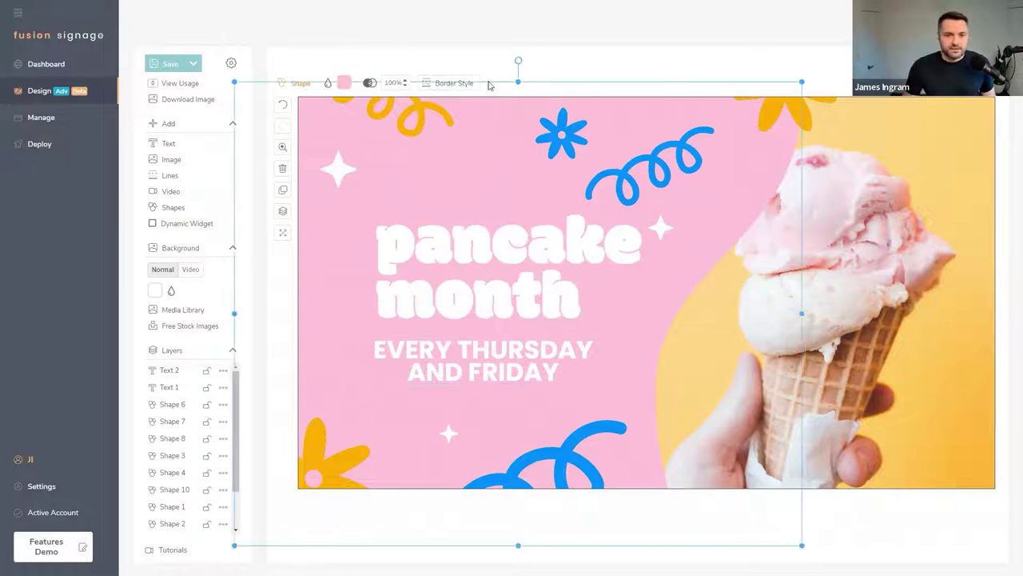
left_click(343, 82)
left_click(359, 201)
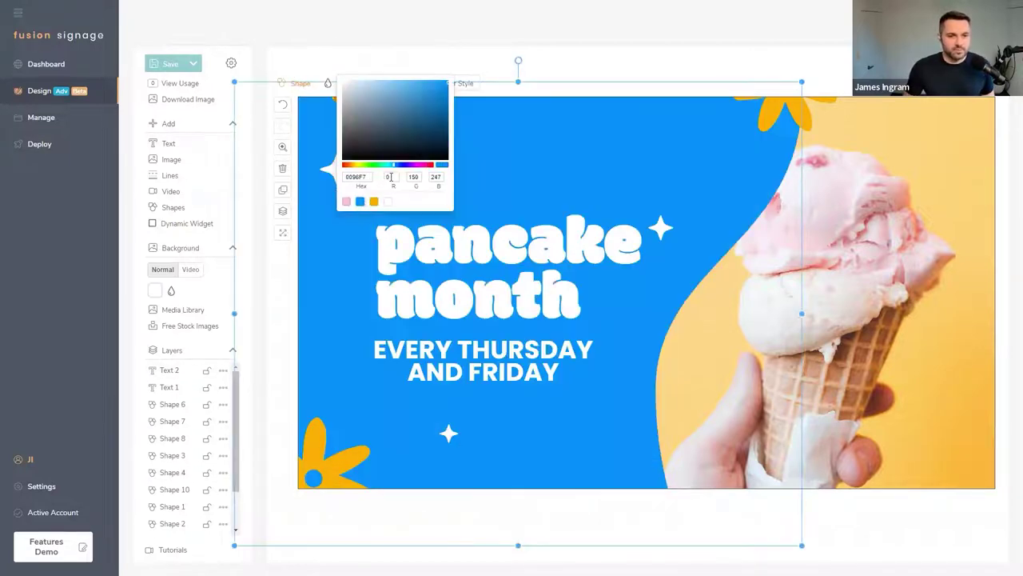
left_click(390, 133)
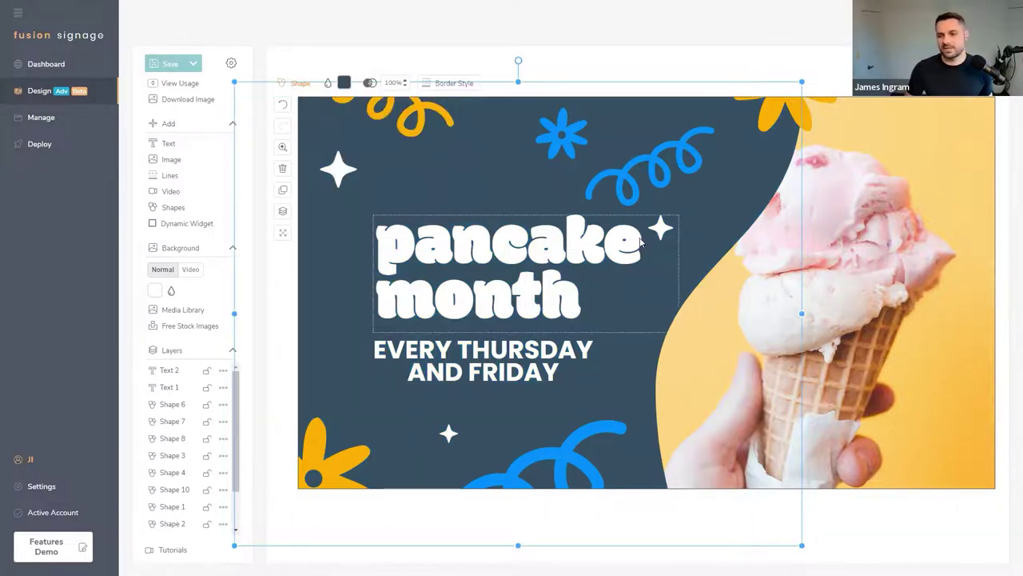
left_click(923, 130)
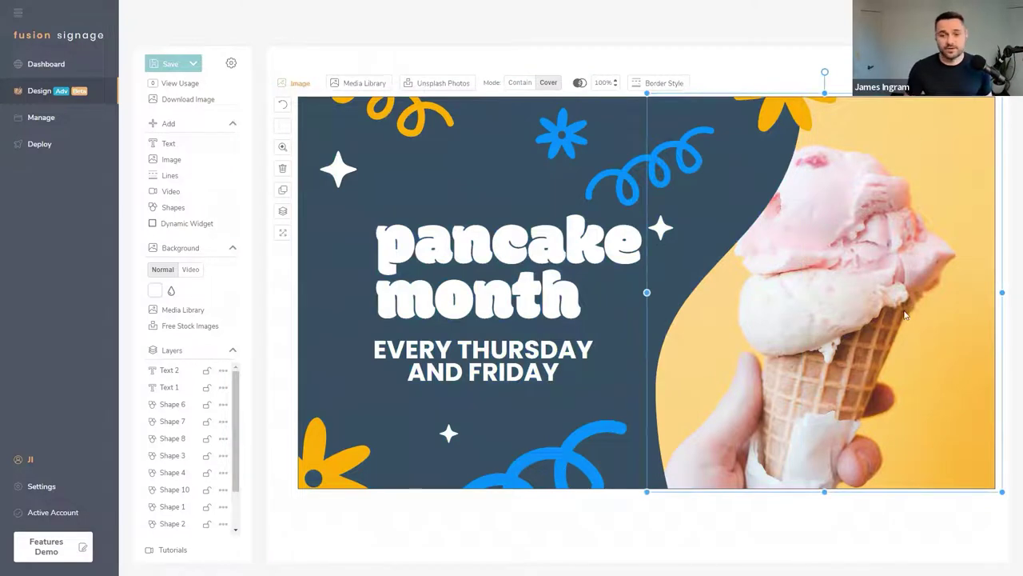
Step: Nudge the ice-cream photo right and try an Unsplash photo search for 'pan'
left_click_drag(868, 240, 899, 234)
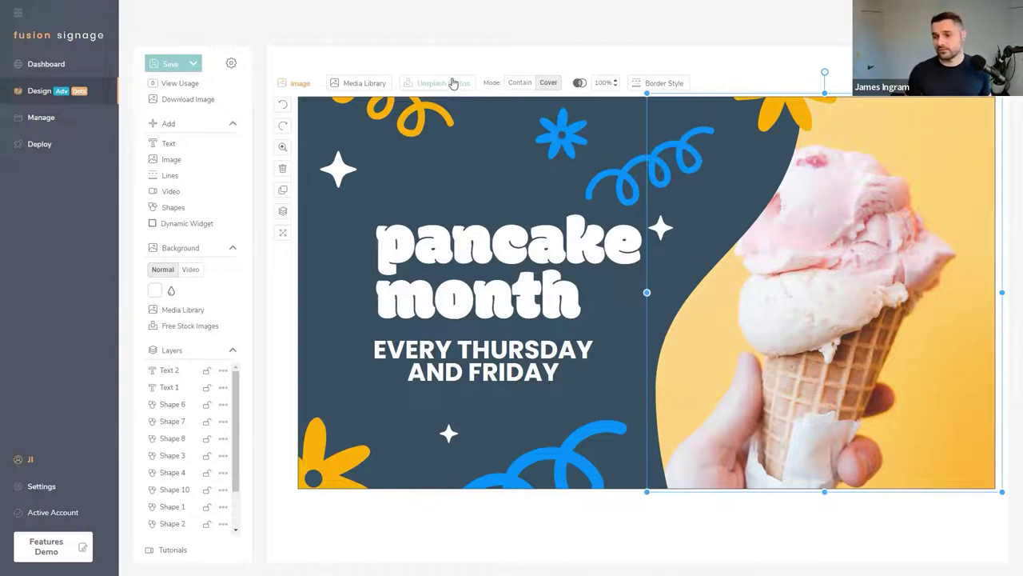
left_click(452, 86)
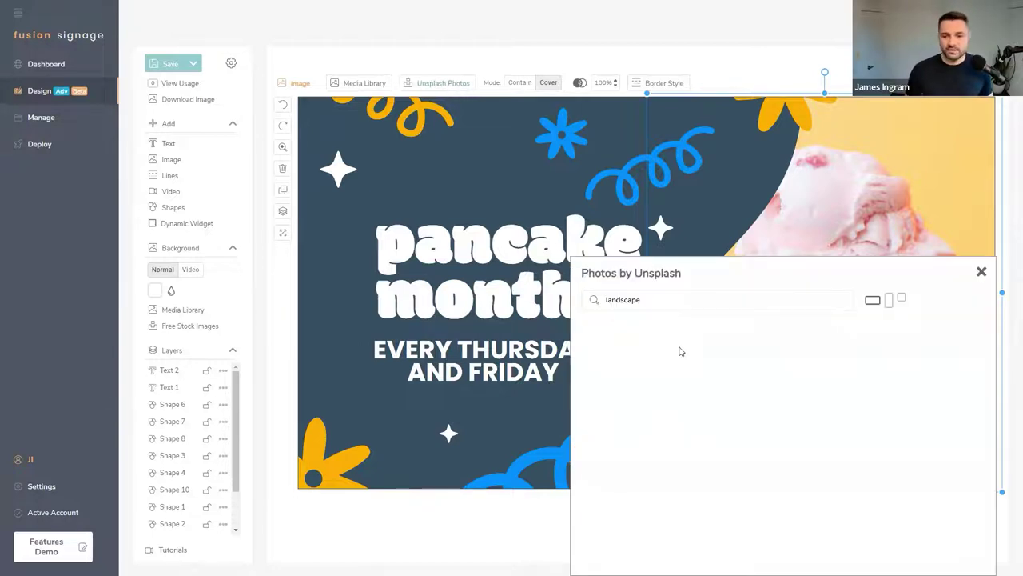
left_click(719, 300)
key("ctrl+a")
key("BackSpace")
type("pan")
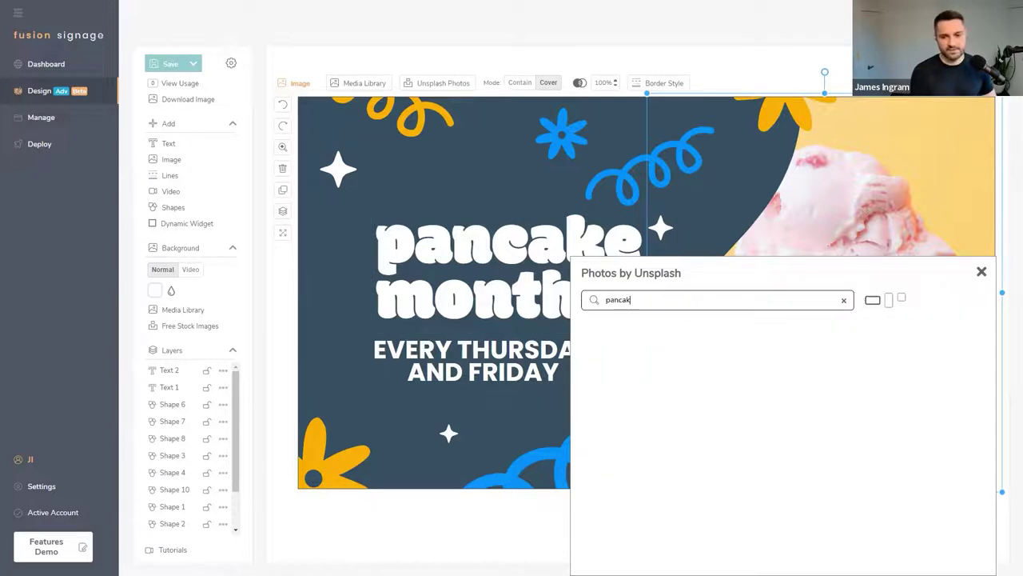
left_click(886, 305)
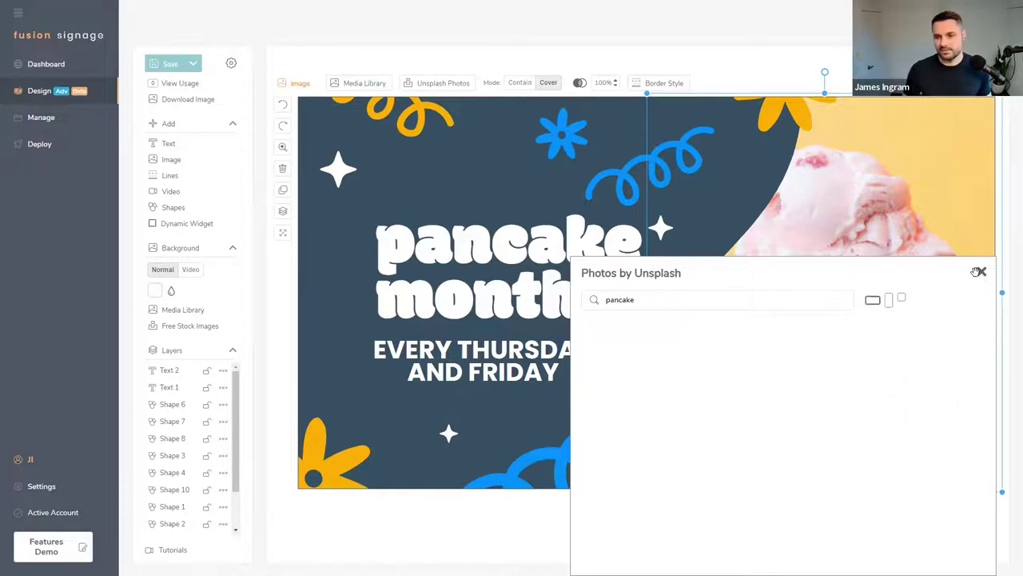
left_click(667, 299)
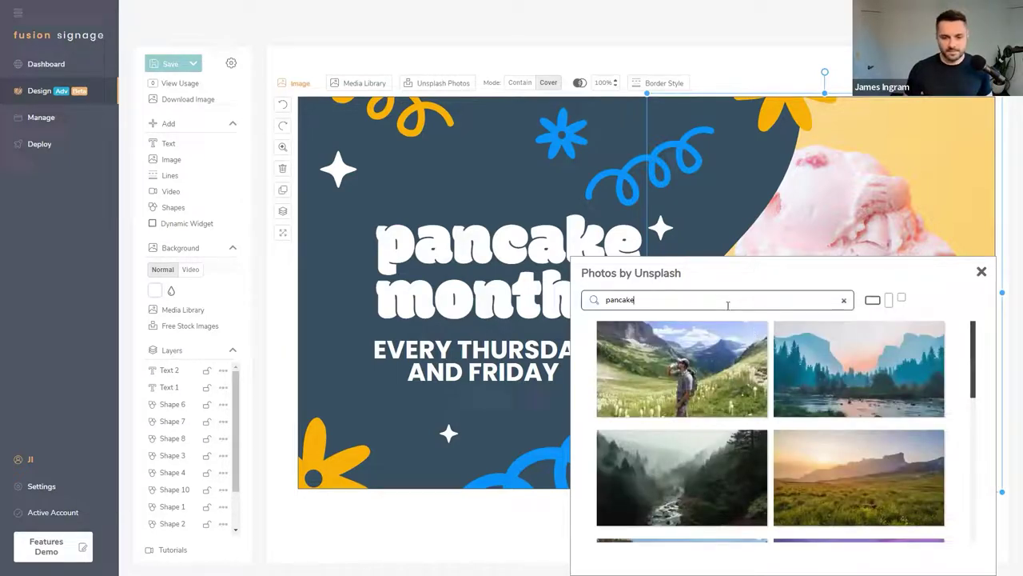
left_click(846, 300)
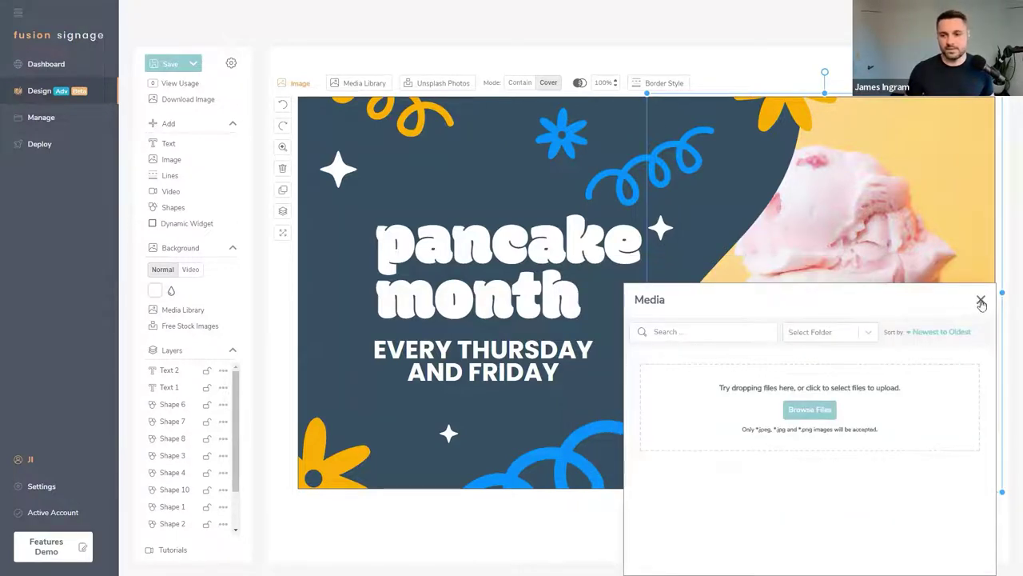
left_click(431, 83)
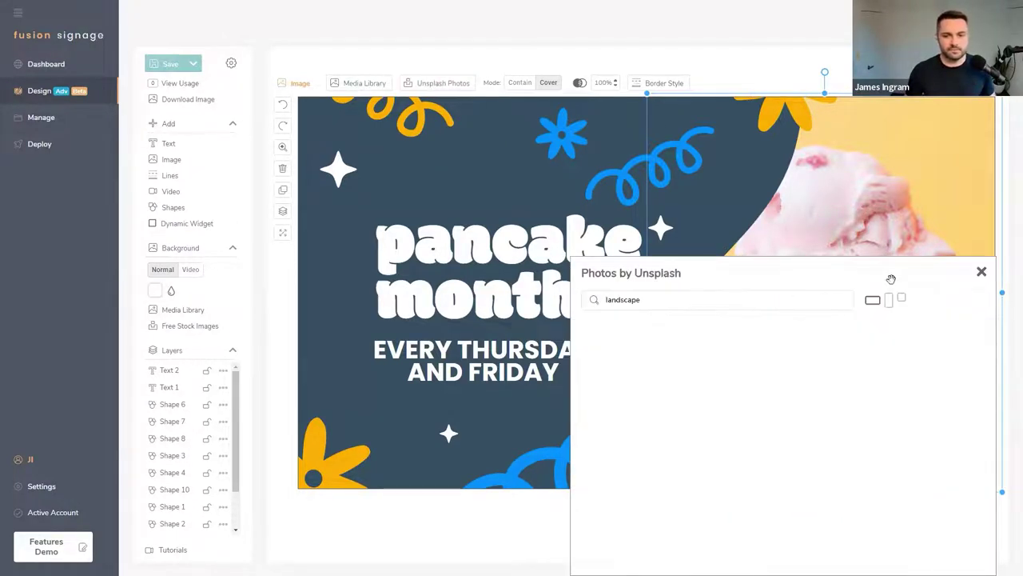
left_click(981, 271)
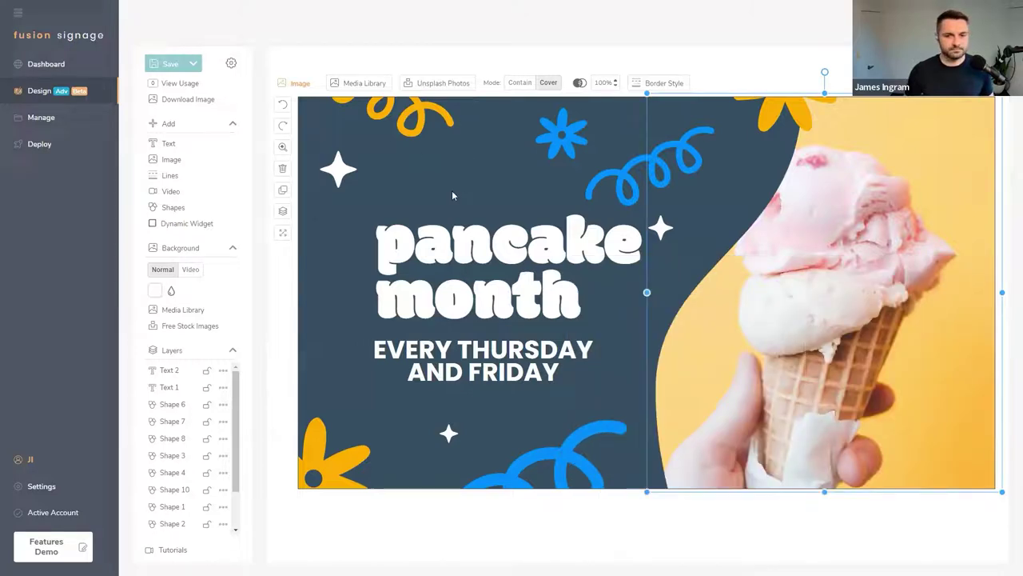
Step: Search Unsplash for 'pancake' and choose the syrupy pancake stack photo for the image
left_click(479, 240)
left_click(738, 142)
left_click(460, 82)
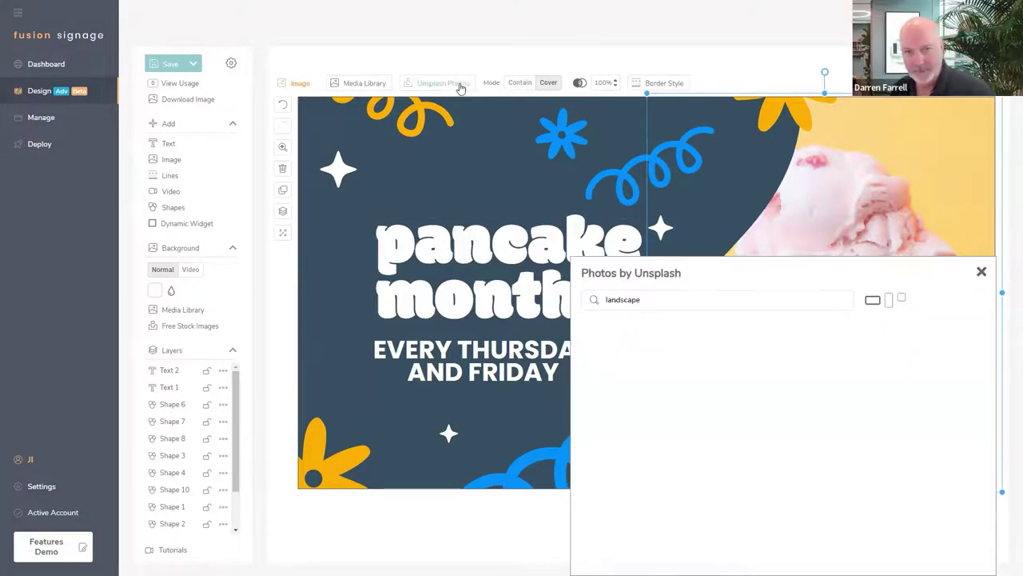
double_click(672, 304)
type("pancake")
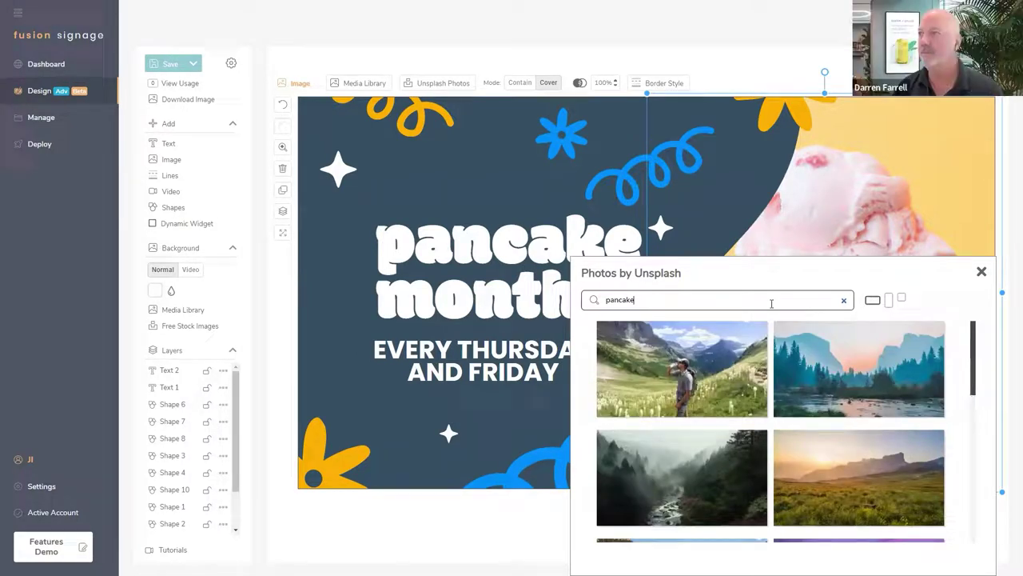
type("e")
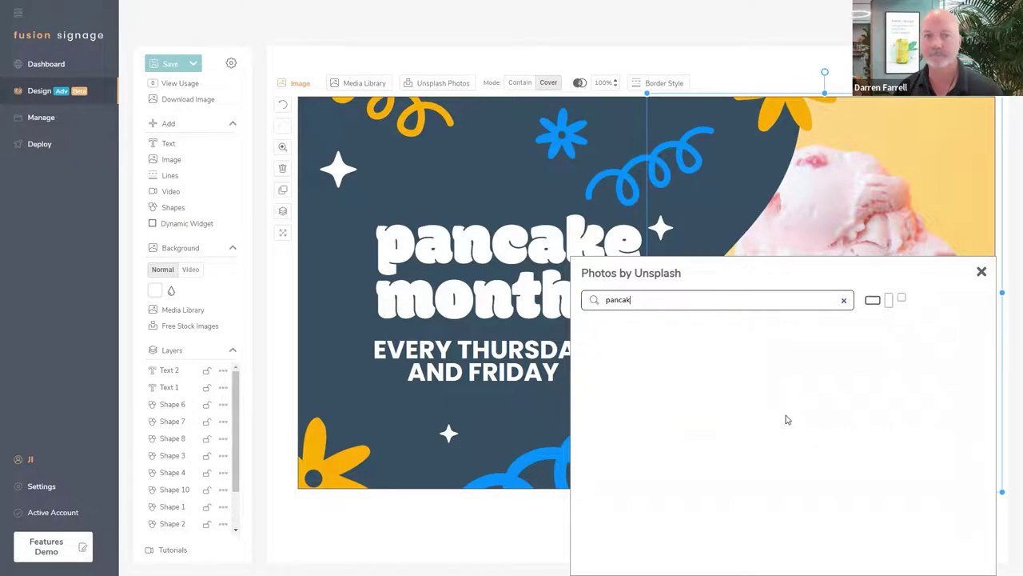
mouse_move(847, 387)
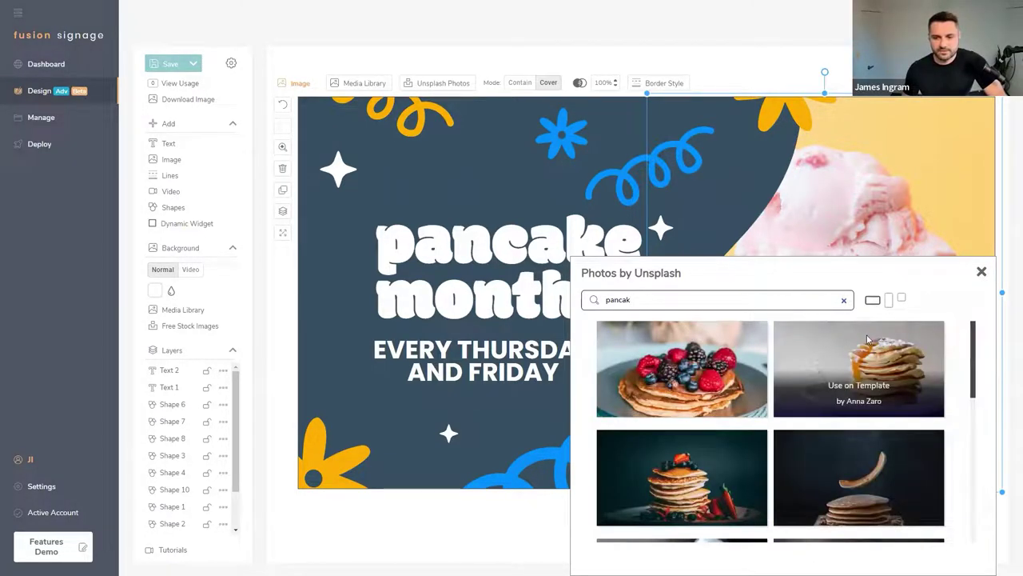
left_click(864, 389)
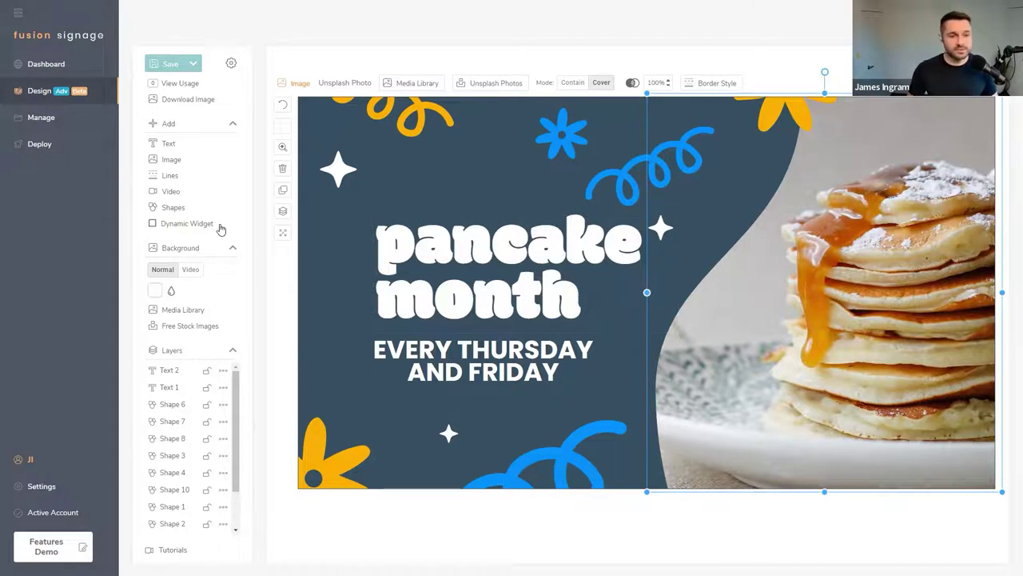
Step: Add a trial text box above the title, then delete it
left_click(170, 151)
left_click_drag(367, 144, 417, 198)
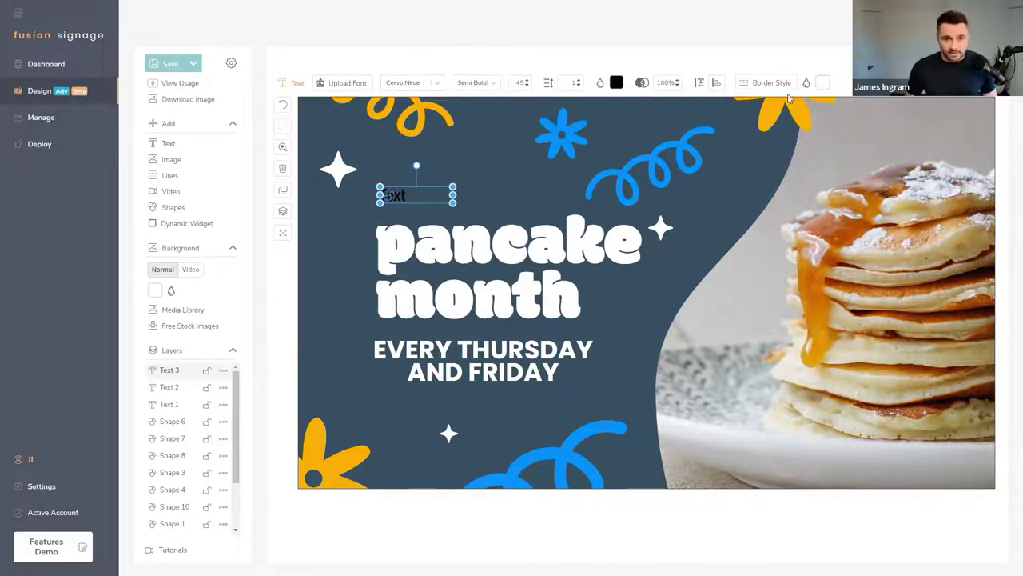
left_click_drag(423, 199, 451, 183)
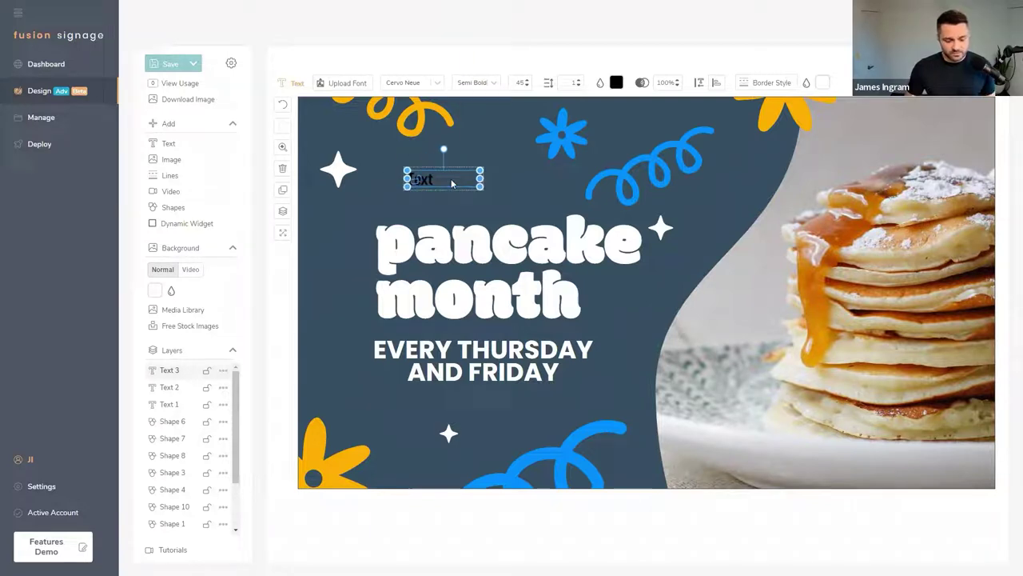
key("Delete")
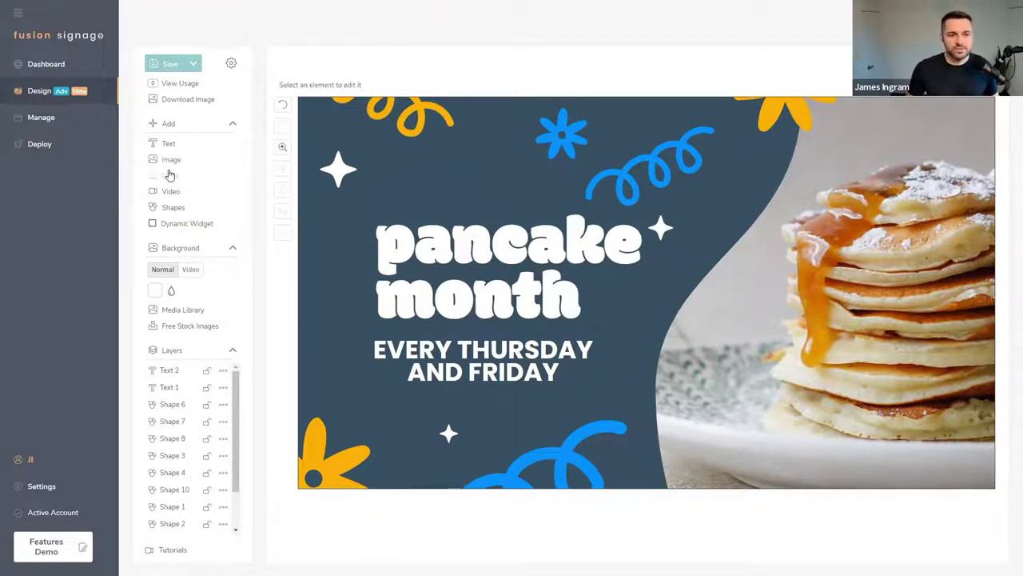
Step: Add a light grey double line stretched across just above the pancake headline
left_click(169, 177)
left_click_drag(374, 137, 401, 181)
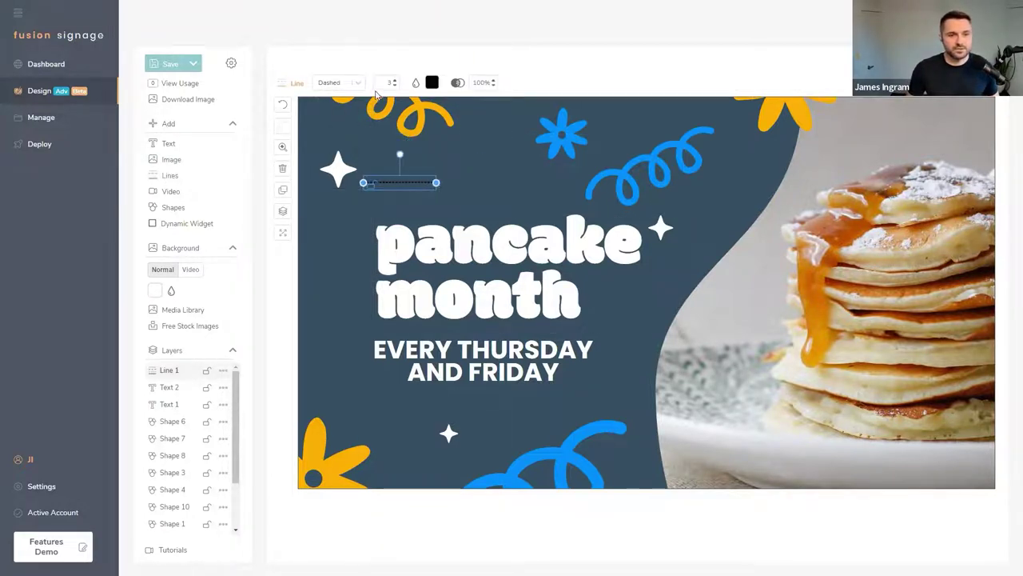
left_click(337, 82)
left_click(334, 149)
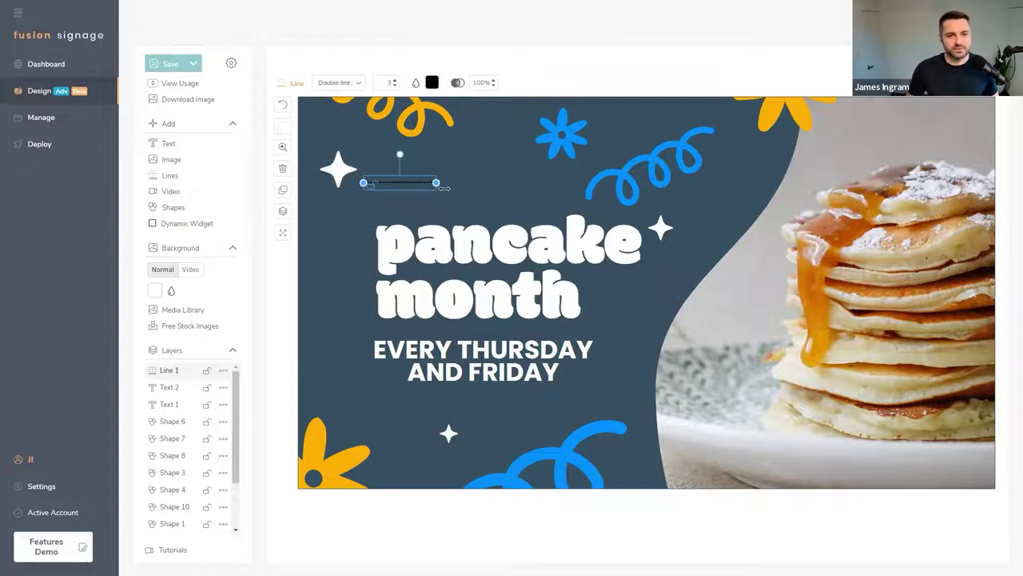
left_click_drag(716, 177, 705, 194)
left_click_drag(467, 185, 475, 206)
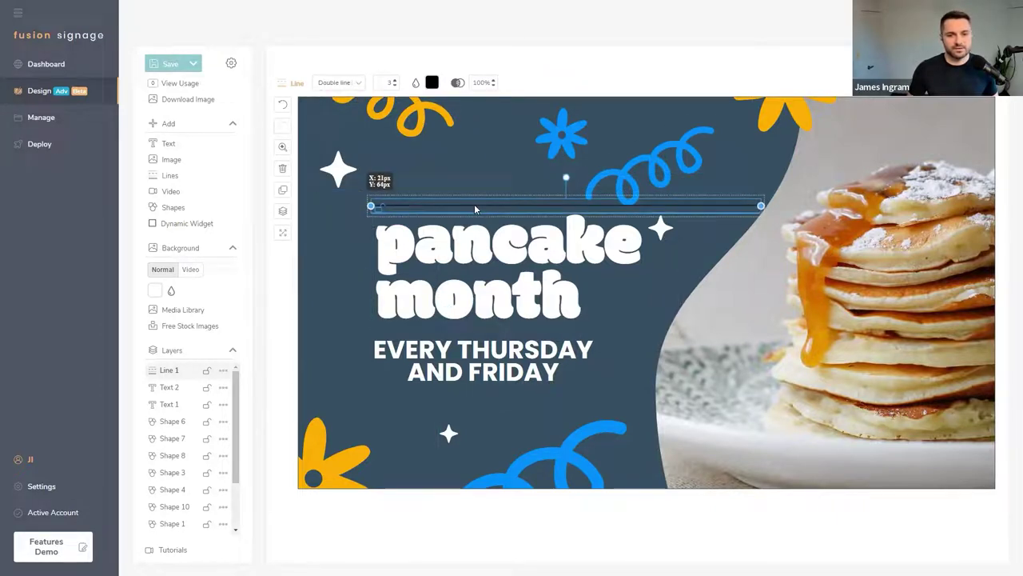
left_click(431, 82)
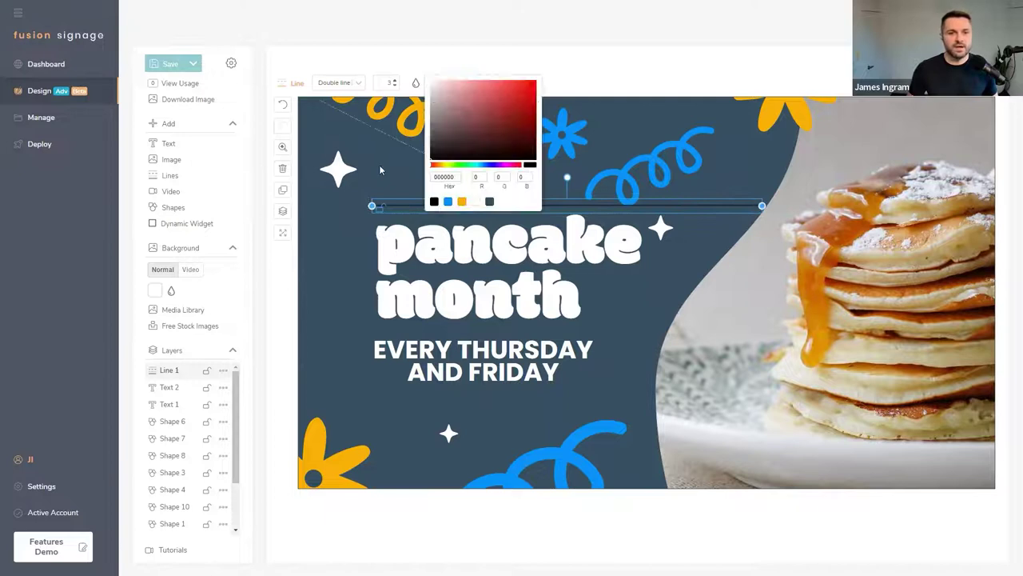
left_click(441, 88)
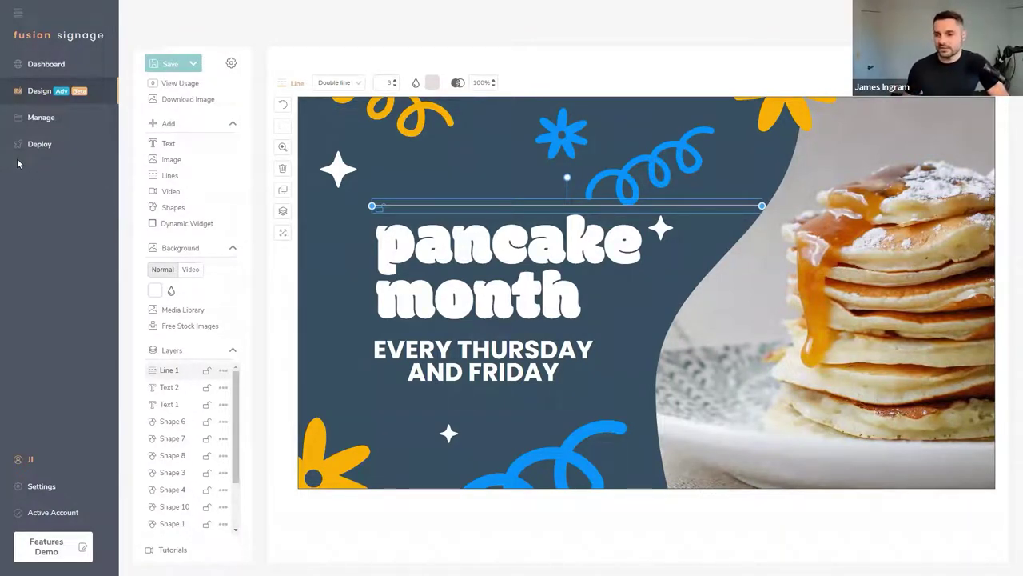
left_click(174, 208)
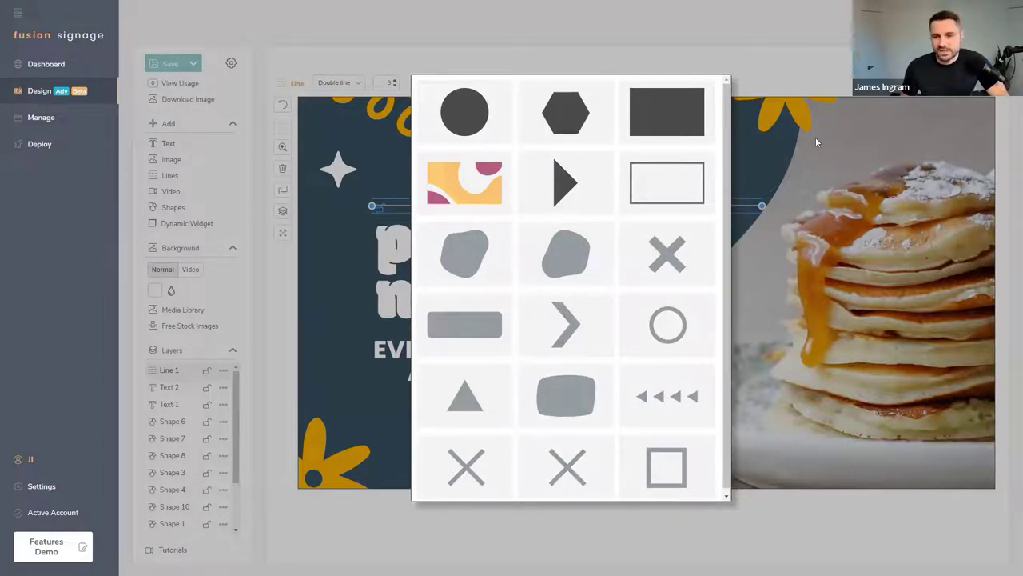
Step: Place and nudge a chevron shape, then undo it so the sign stays unchanged
left_click(582, 337)
left_click_drag(636, 253, 651, 252)
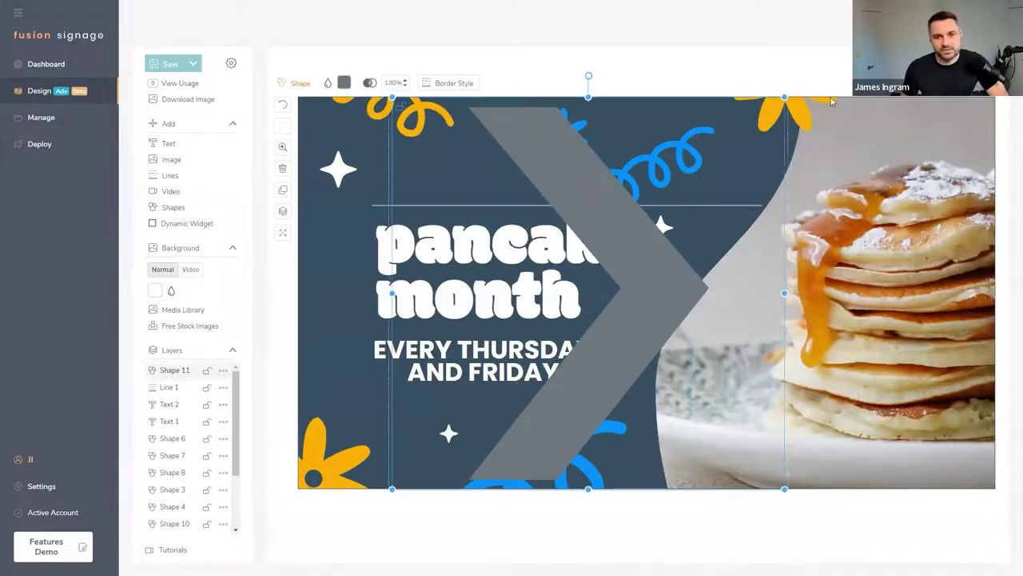
key("ctrl+z")
key("ctrl+z")
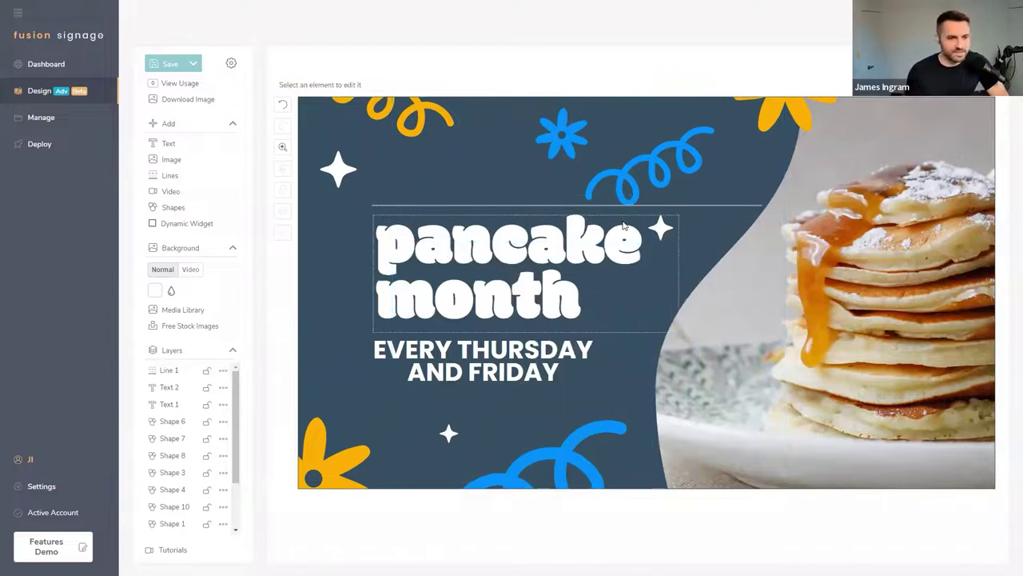
left_click(191, 227)
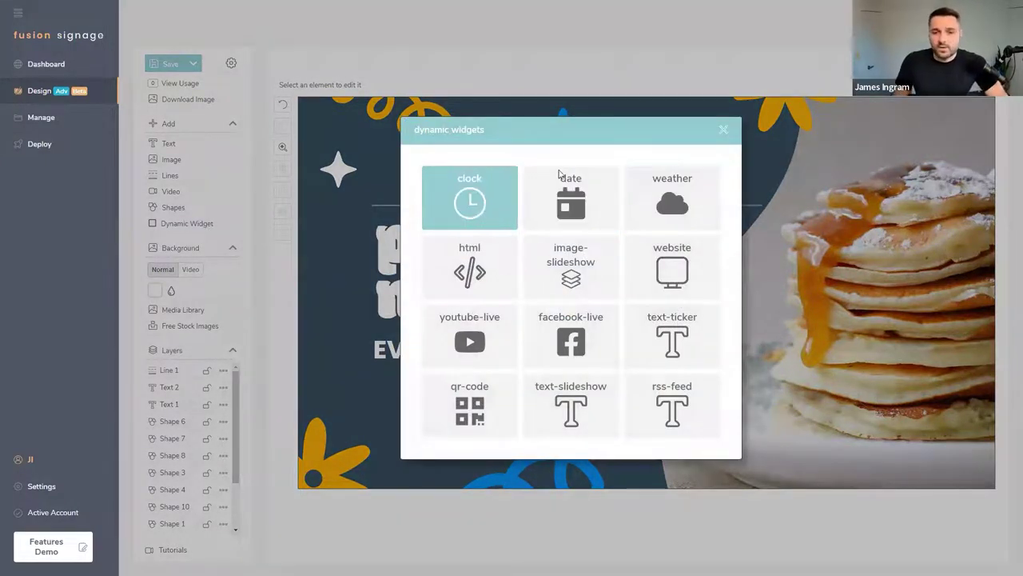
Step: Try a clock widget in the sign's top-right corner, then delete it
left_click(516, 199)
left_click_drag(389, 151, 945, 114)
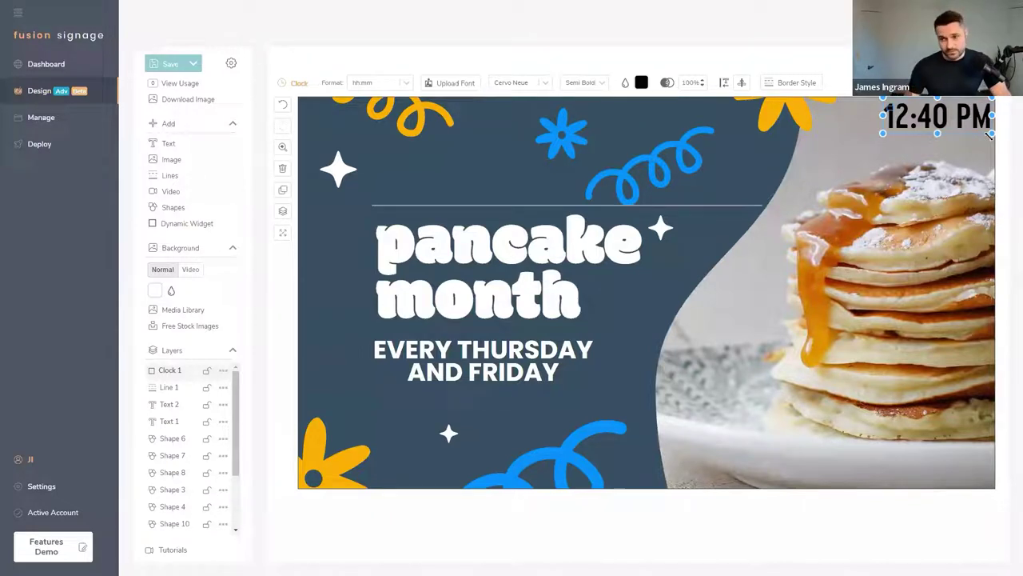
key("Delete")
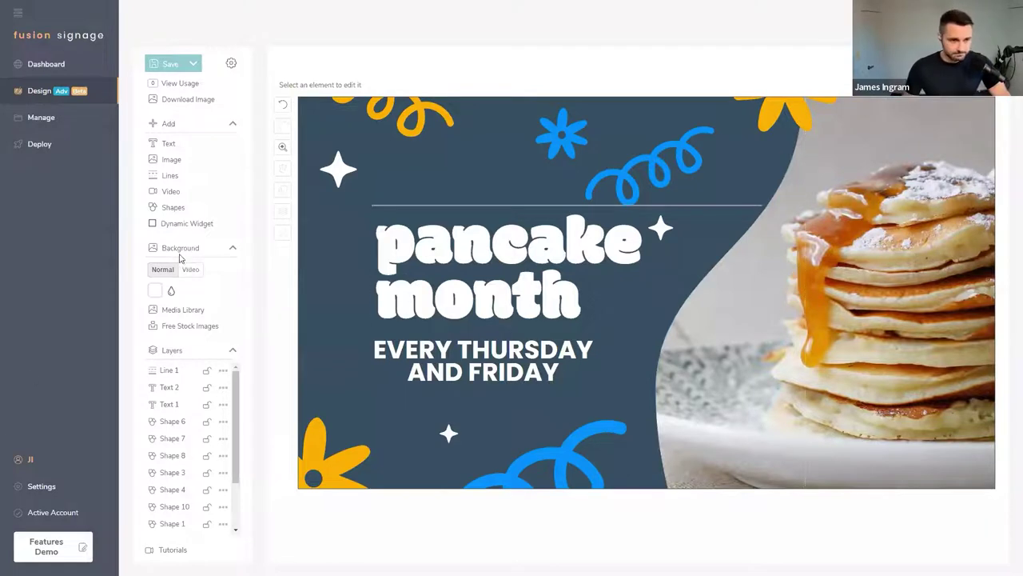
Step: Try an HTML widget over the pancake photo, view its code editor unchanged, then delete it
left_click(190, 223)
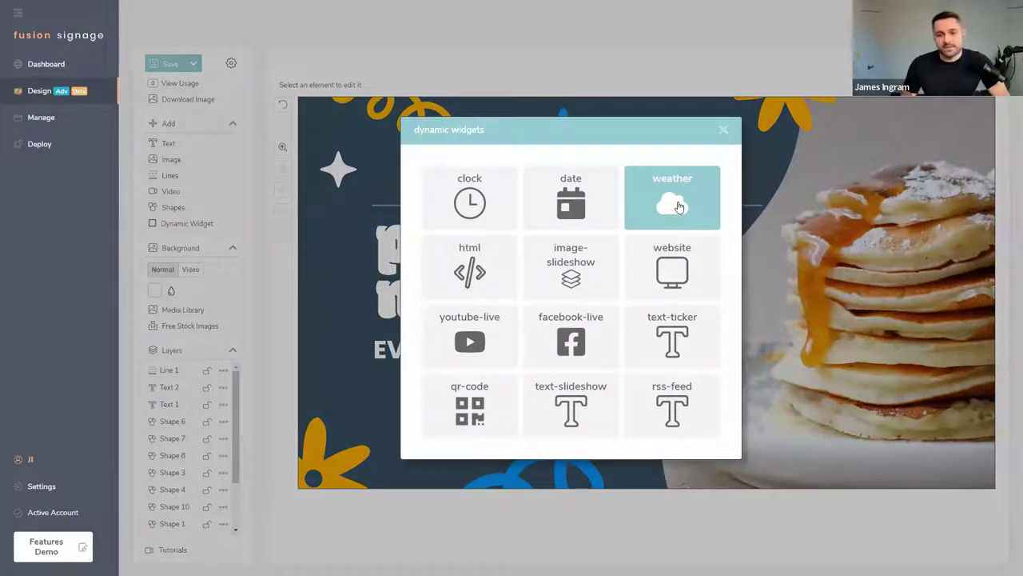
left_click(469, 267)
left_click_drag(681, 233, 663, 337)
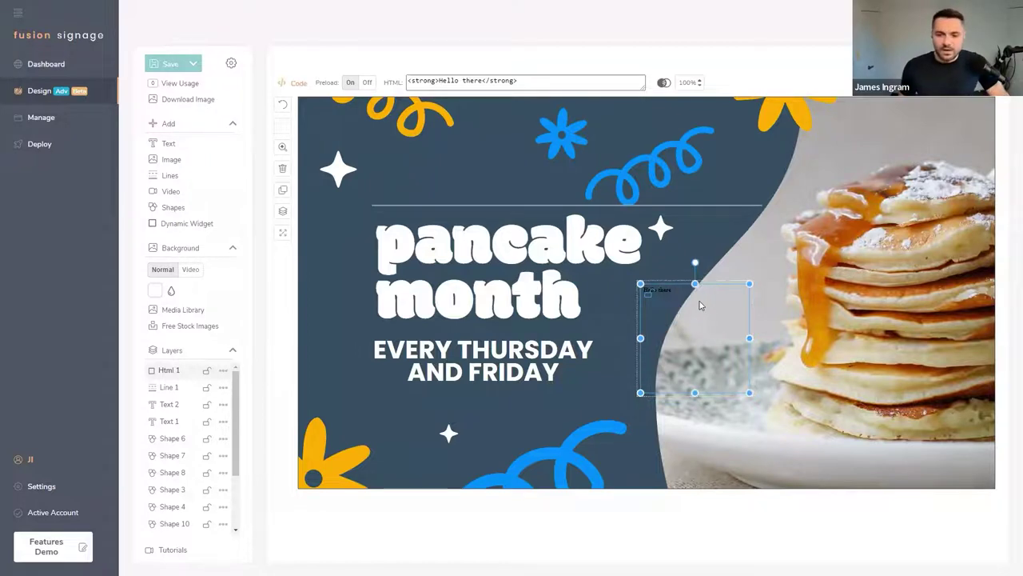
left_click(578, 83)
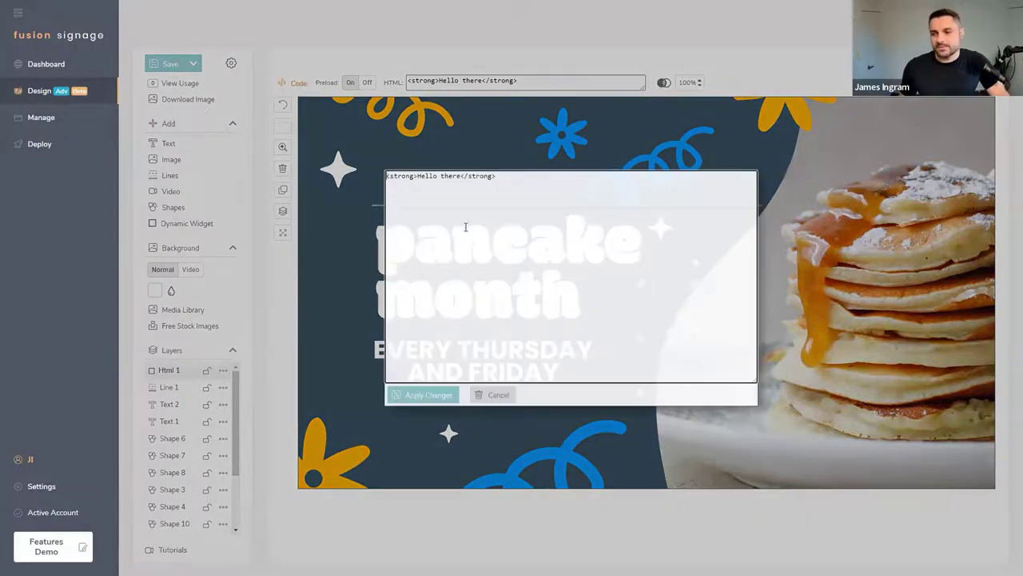
left_click(809, 172)
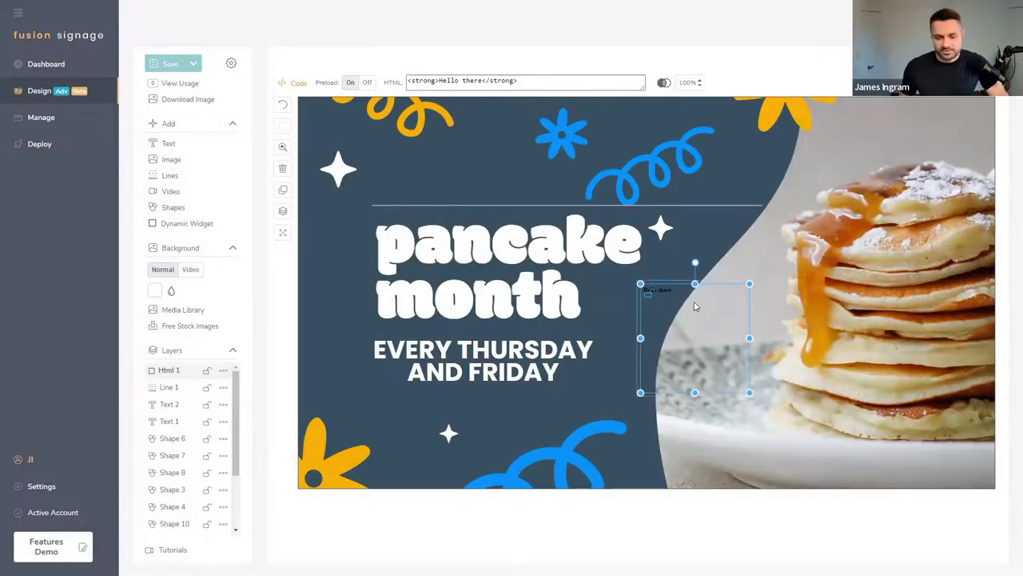
key("Delete")
left_click(180, 223)
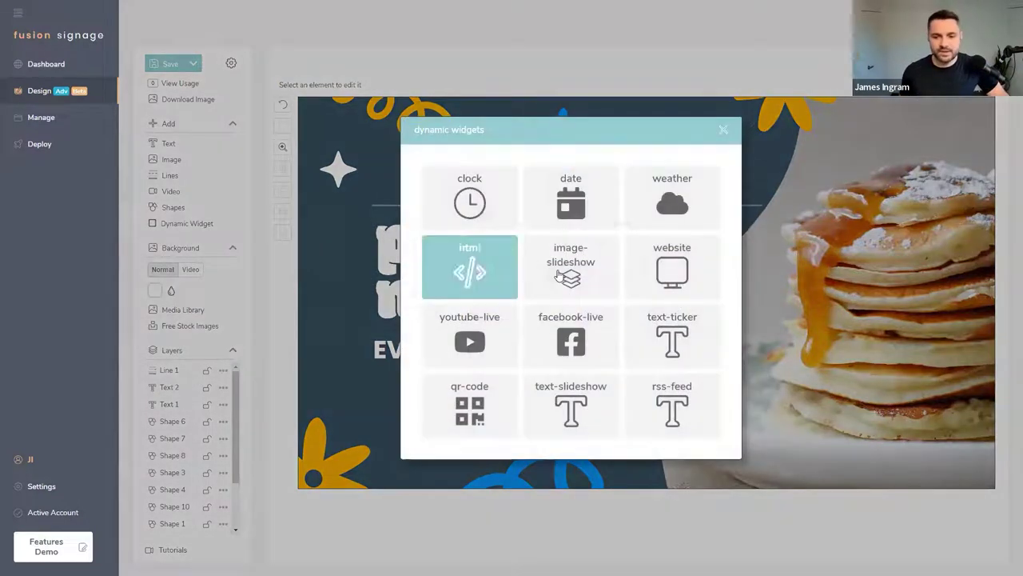
Step: Add an image slideshow holding four stock photos from a 'pancake' search
left_click(563, 270)
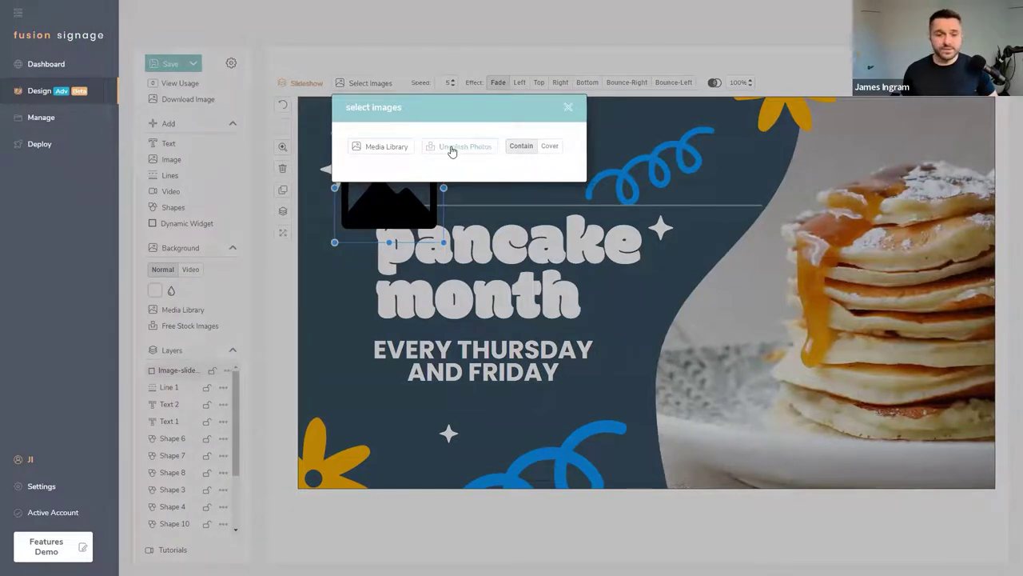
left_click(451, 151)
left_click(671, 299)
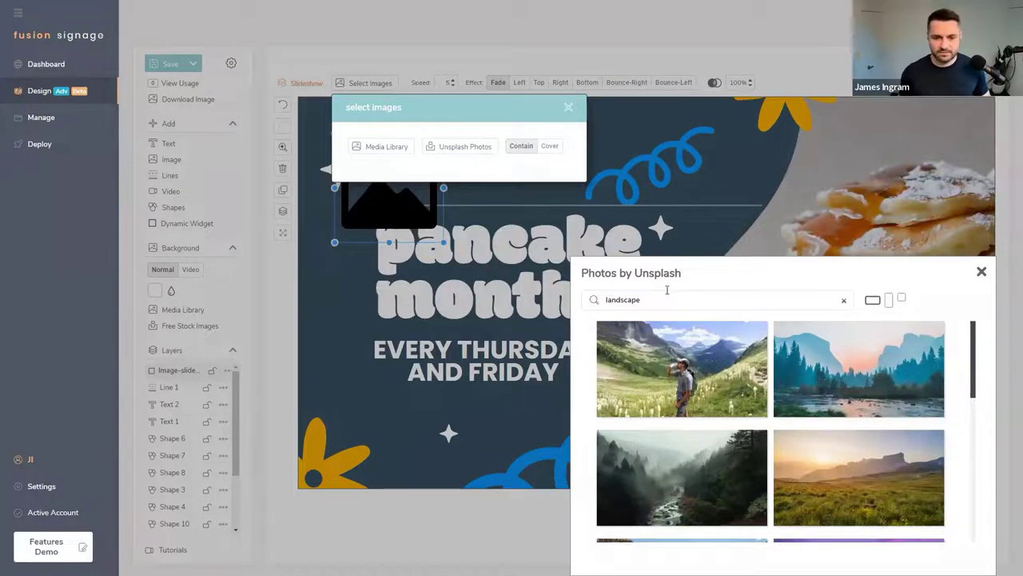
double_click(659, 307)
type("panca")
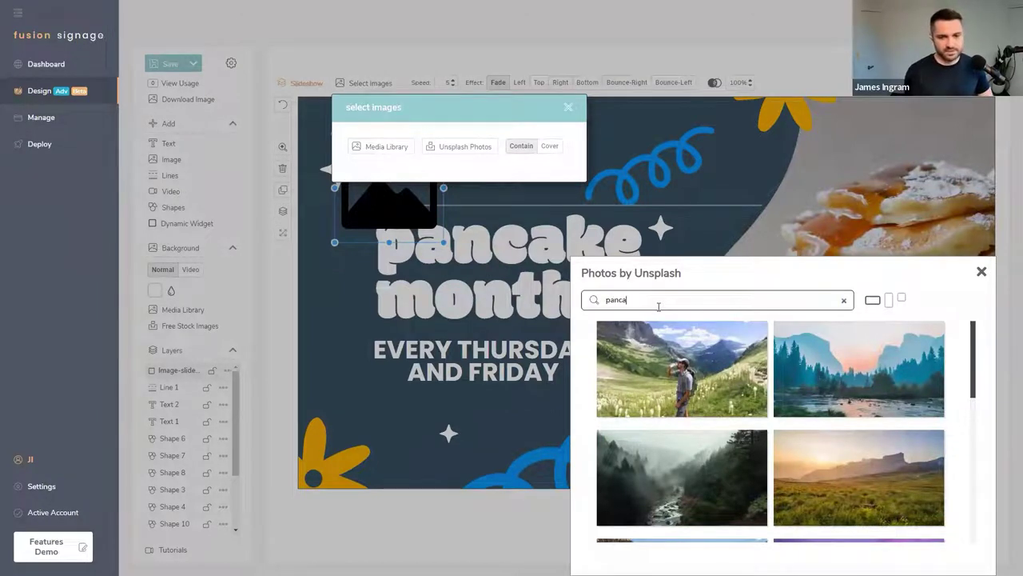
type("ke")
left_click(686, 387)
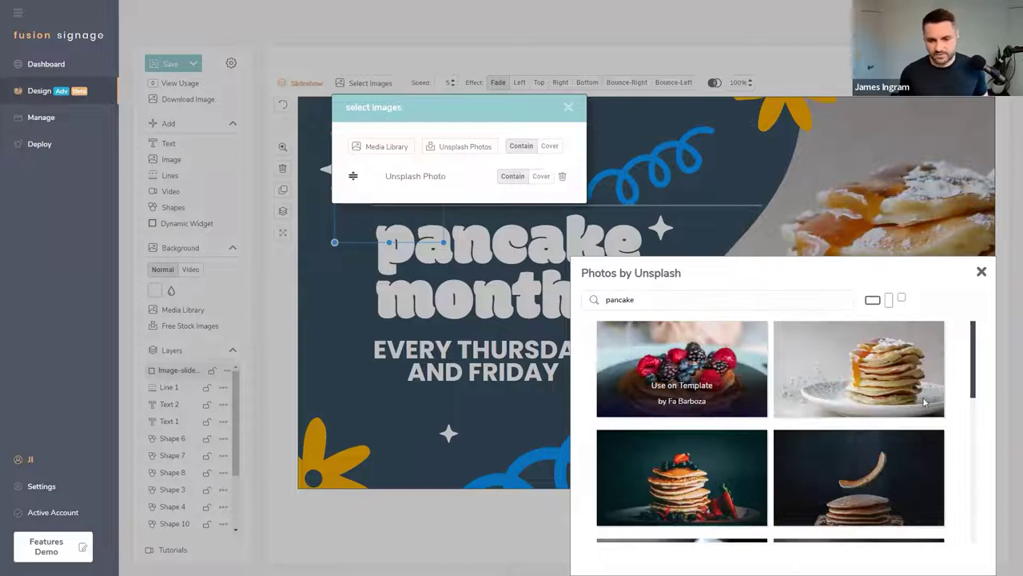
left_click(858, 387)
scroll(859, 391, "down", 3)
left_click(682, 387)
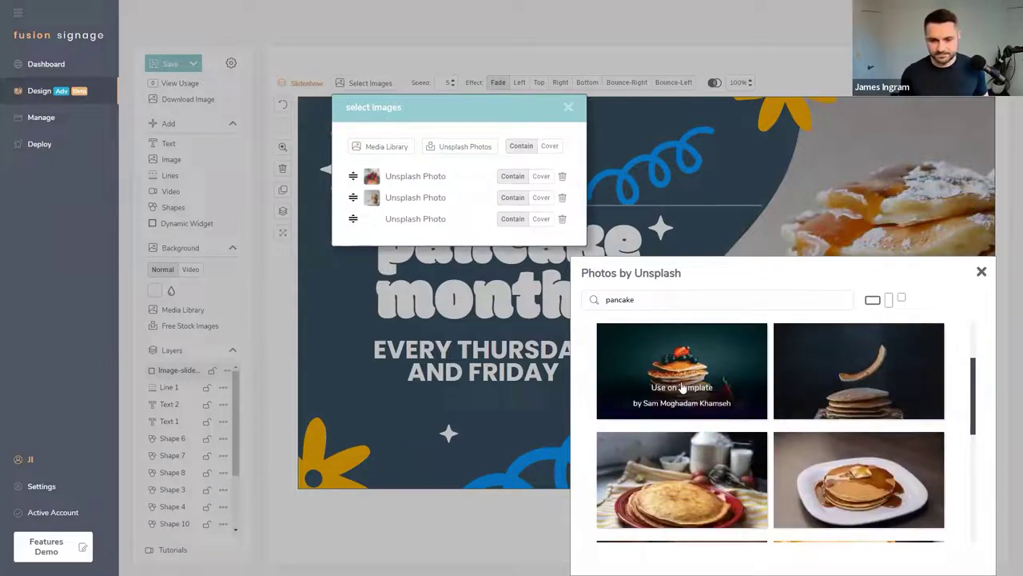
left_click(656, 374)
left_click(981, 272)
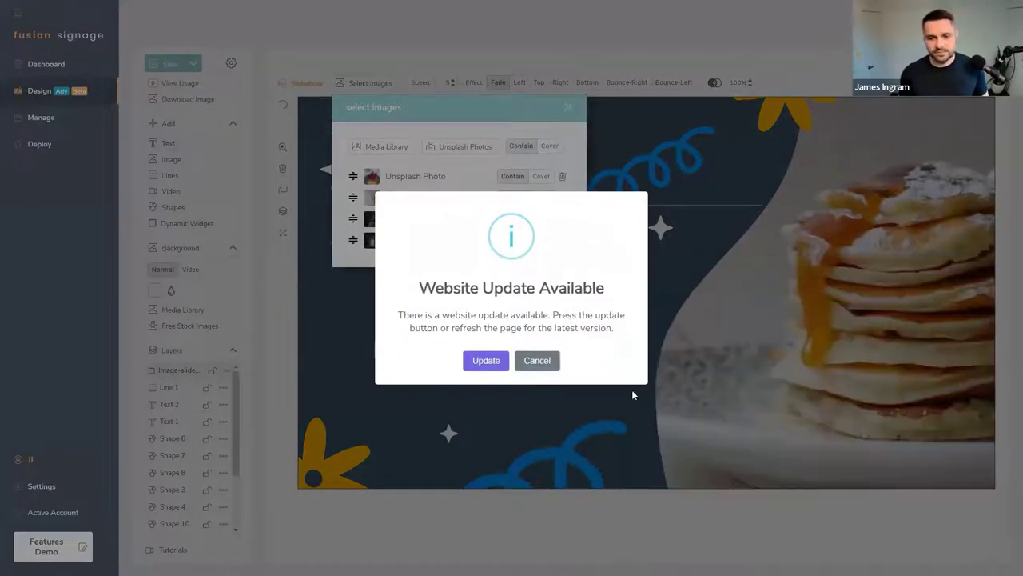
Step: Dismiss the update notice, set every slideshow photo to Cover, and return to the sign
left_click(546, 367)
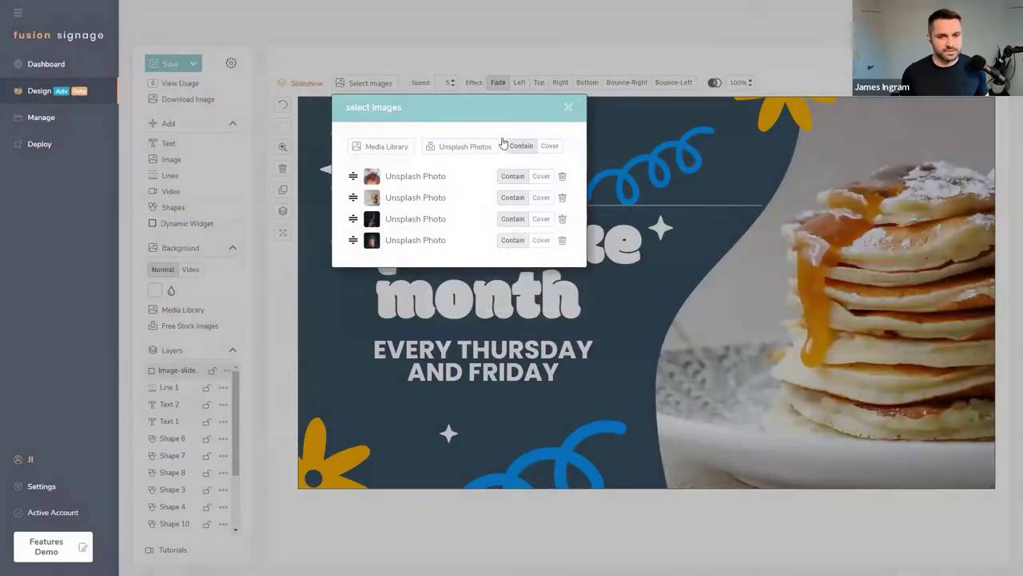
left_click(550, 147)
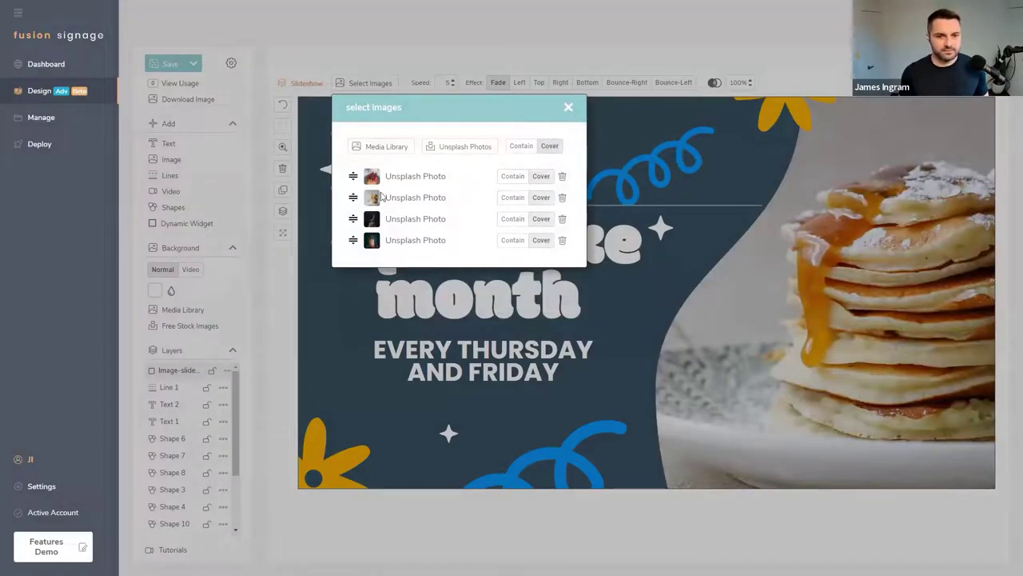
key("Escape")
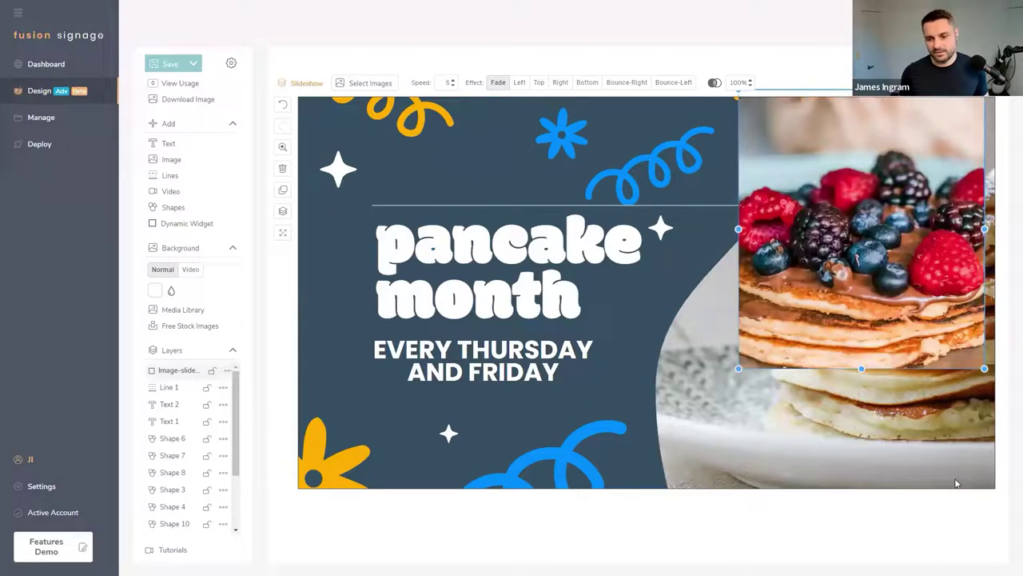
Step: Move and enlarge the photo slideshow to cover the sign's right side
left_click(955, 484)
left_click_drag(907, 315, 910, 303)
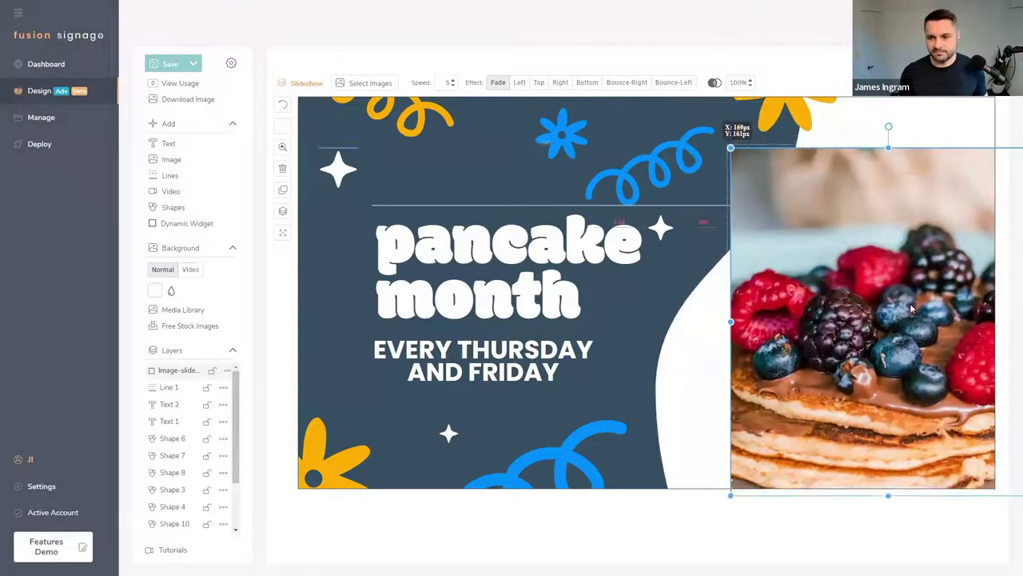
right_click(912, 307)
left_click_drag(731, 495, 629, 504)
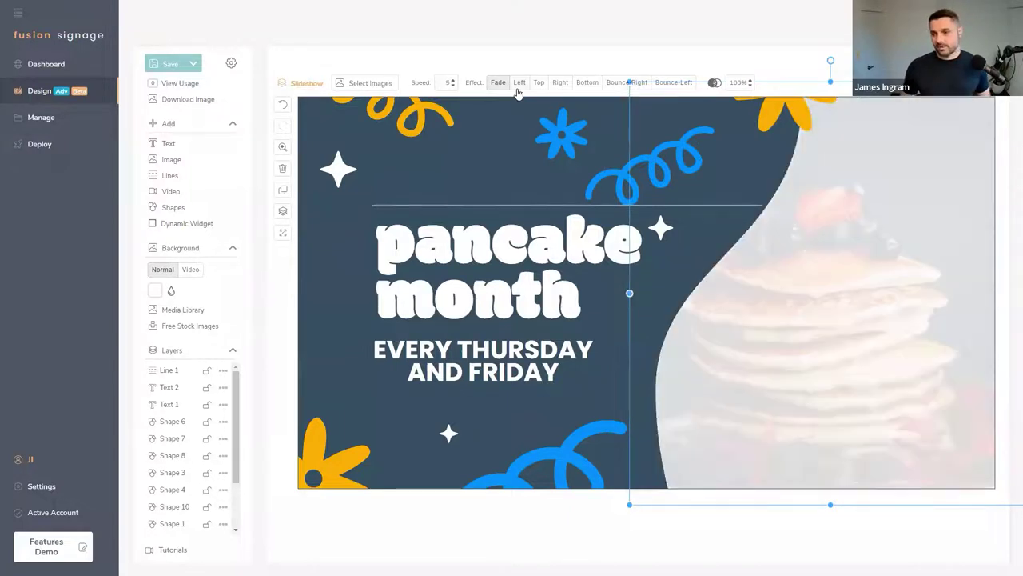
left_click(486, 254)
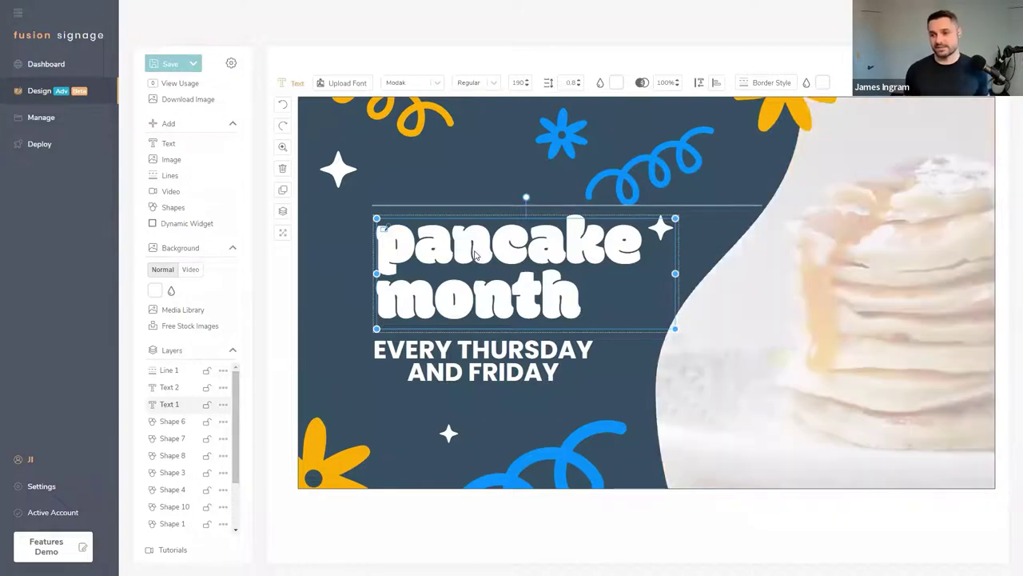
Step: Try the Bottom and Bounce-Right effects, then make the slideshow photos slide in from the Top
left_click(817, 326)
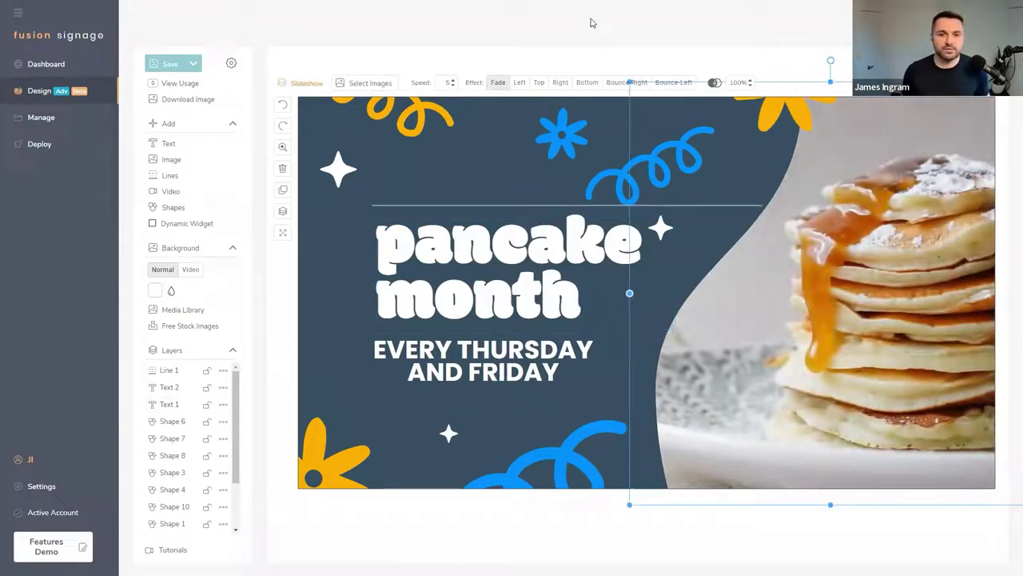
left_click(587, 82)
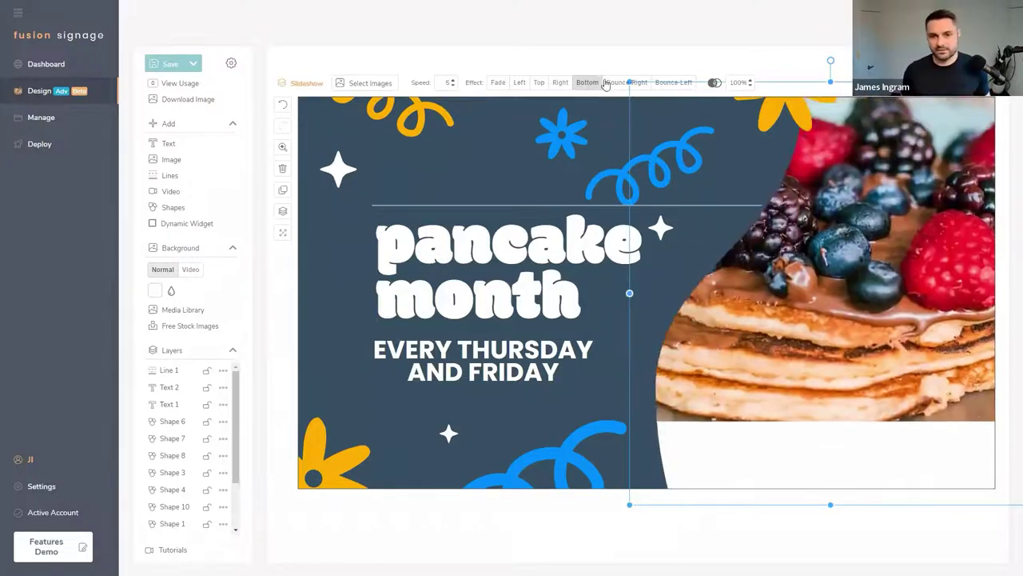
left_click(627, 82)
left_click(538, 82)
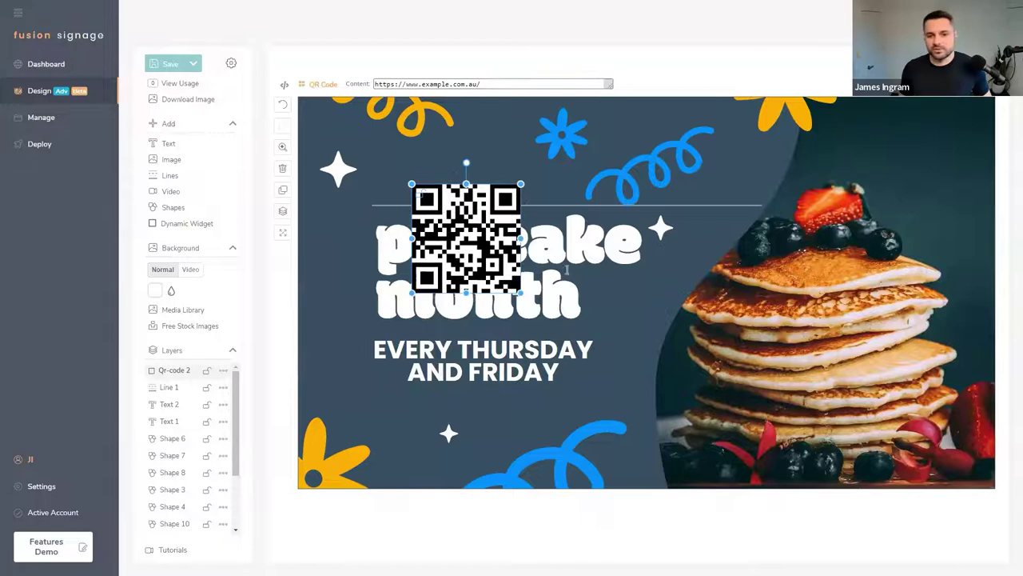
Step: Try a QR code widget, remove it, and close the dynamic widgets list
left_click(497, 84)
left_click(579, 308)
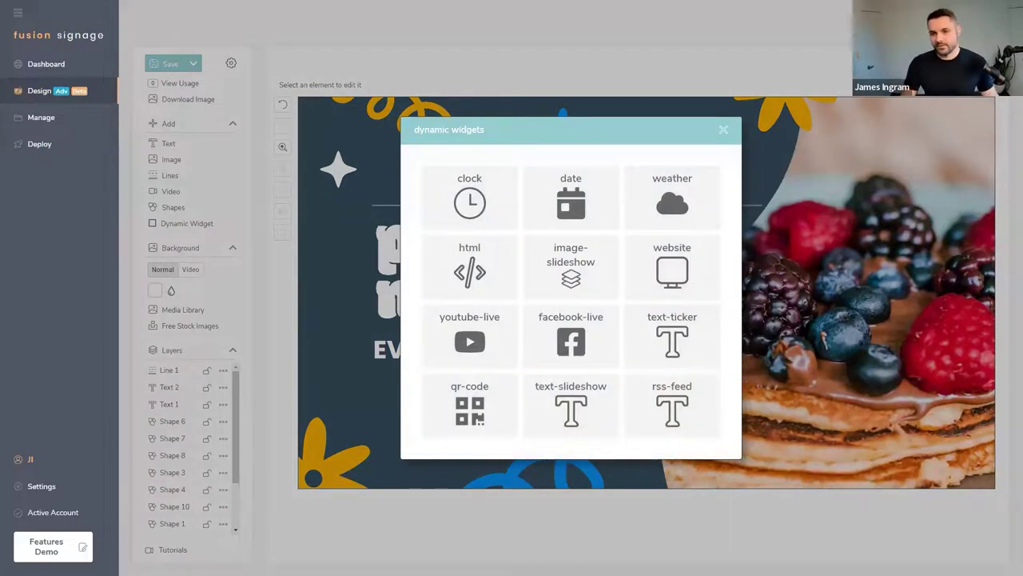
left_click(777, 124)
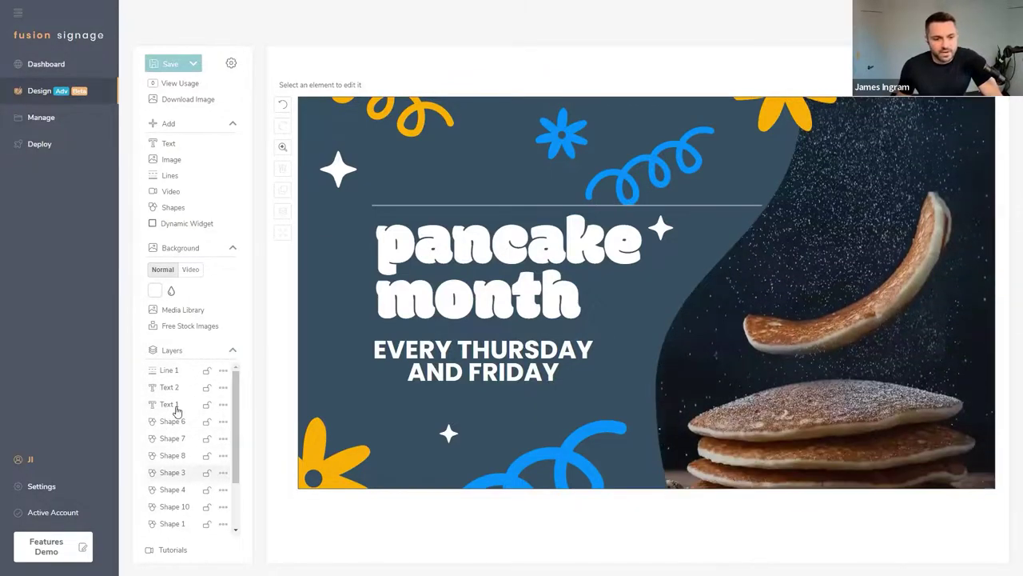
Step: Check the heading layer's stacking order options, then collapse the Layers list
left_click(170, 403)
left_click(223, 403)
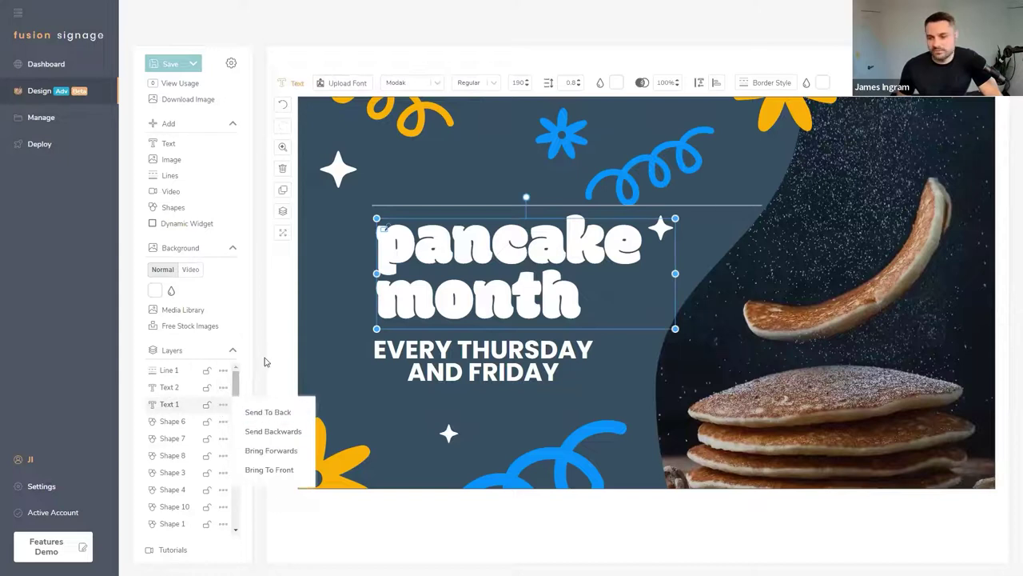
left_click(223, 401)
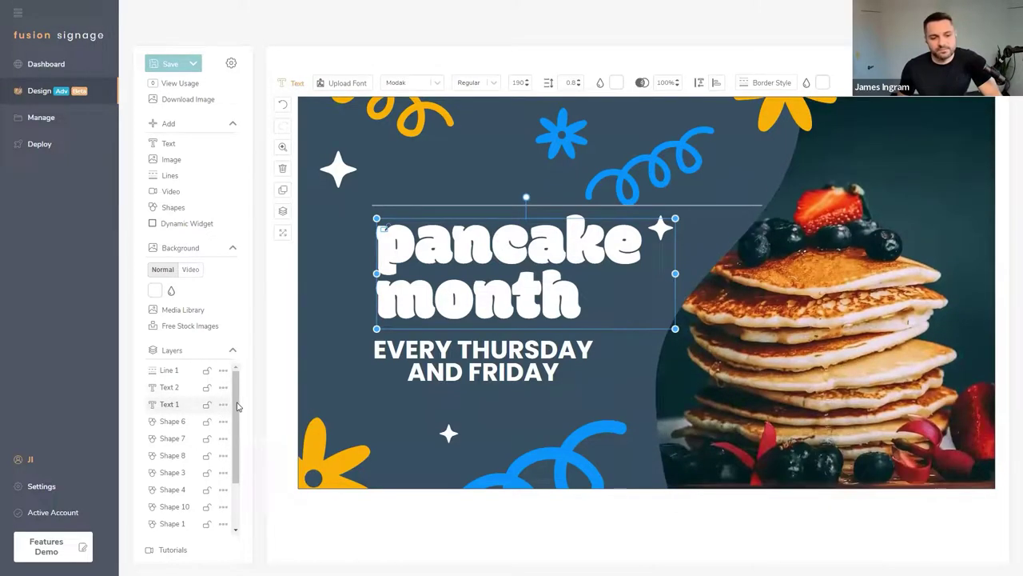
scroll(200, 416, "down", 2)
left_click_drag(159, 424, 148, 421)
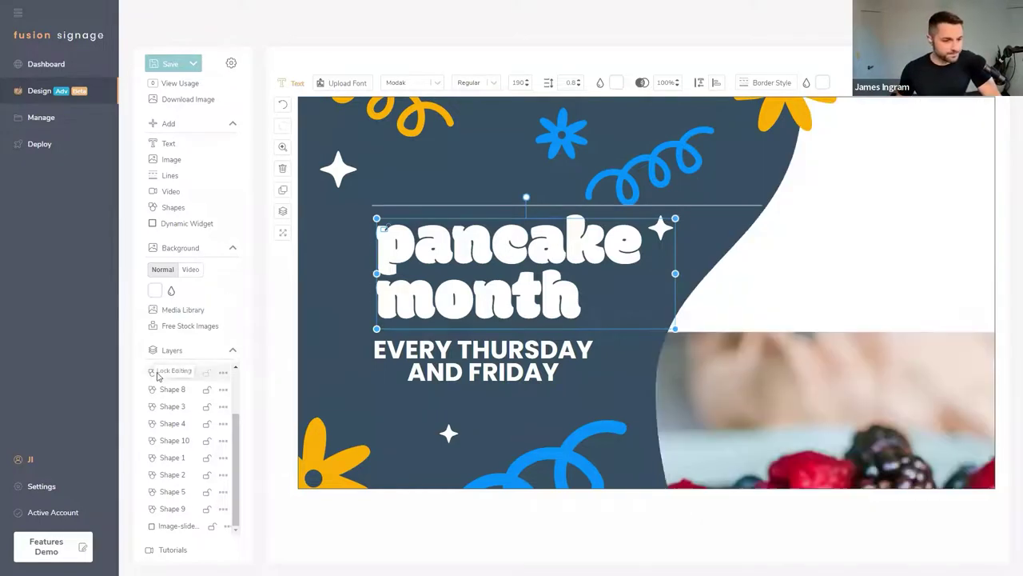
left_click(231, 353)
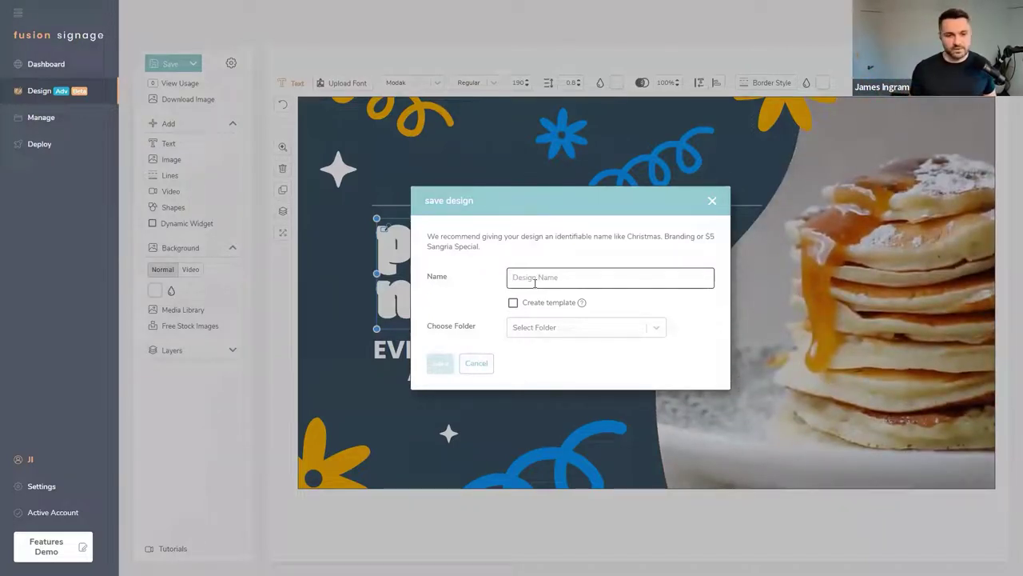
Step: Save the sign as template 'Pancake Month' in the Templates folder and exit the editor
type("Panca")
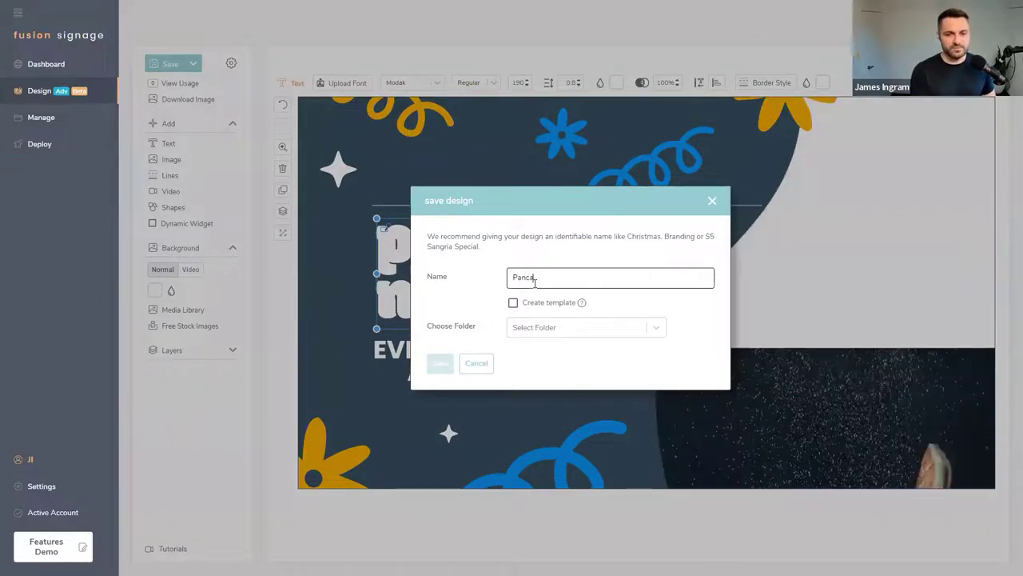
type("ke Month")
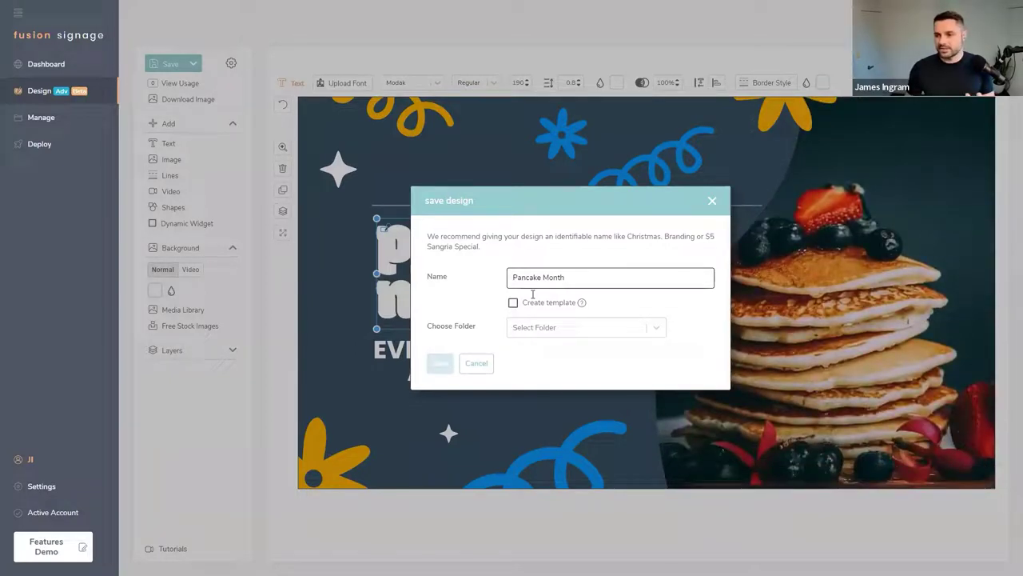
left_click(513, 304)
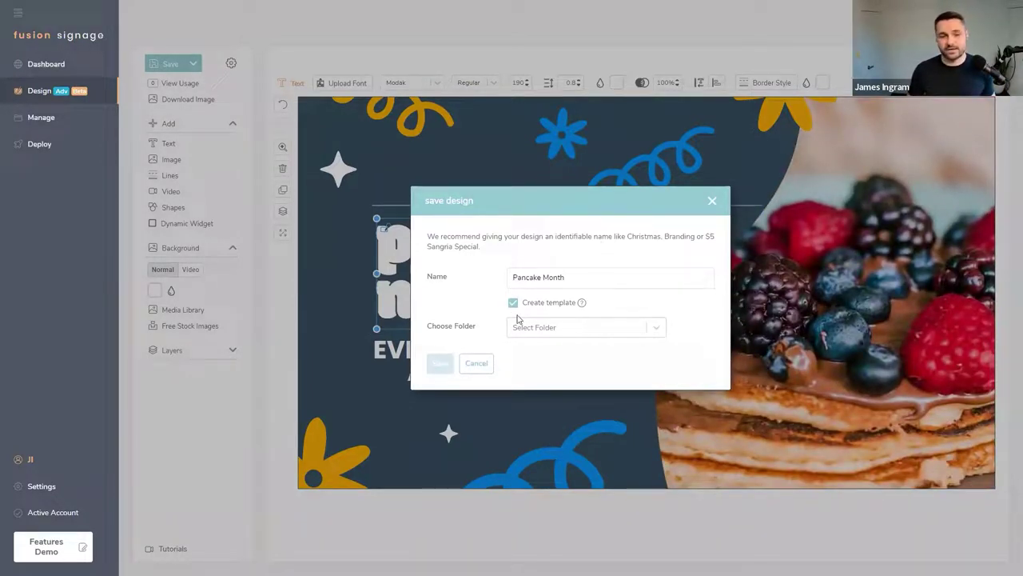
left_click(553, 328)
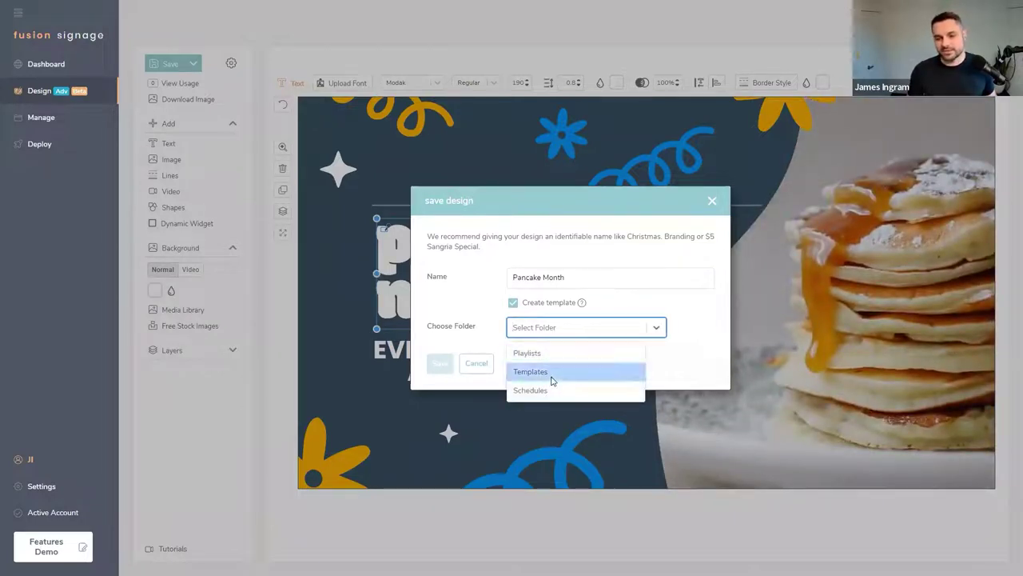
left_click(551, 374)
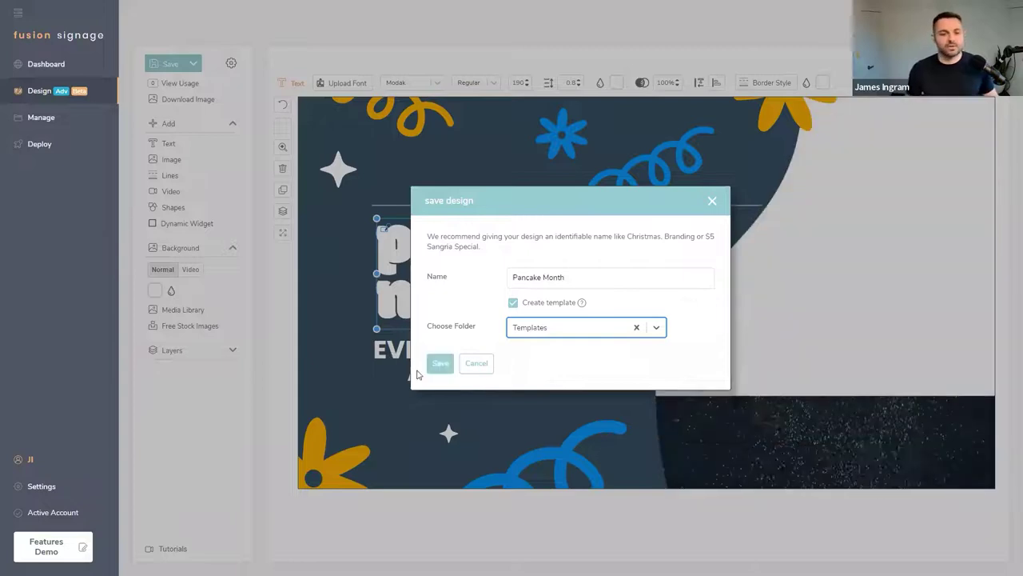
left_click(441, 363)
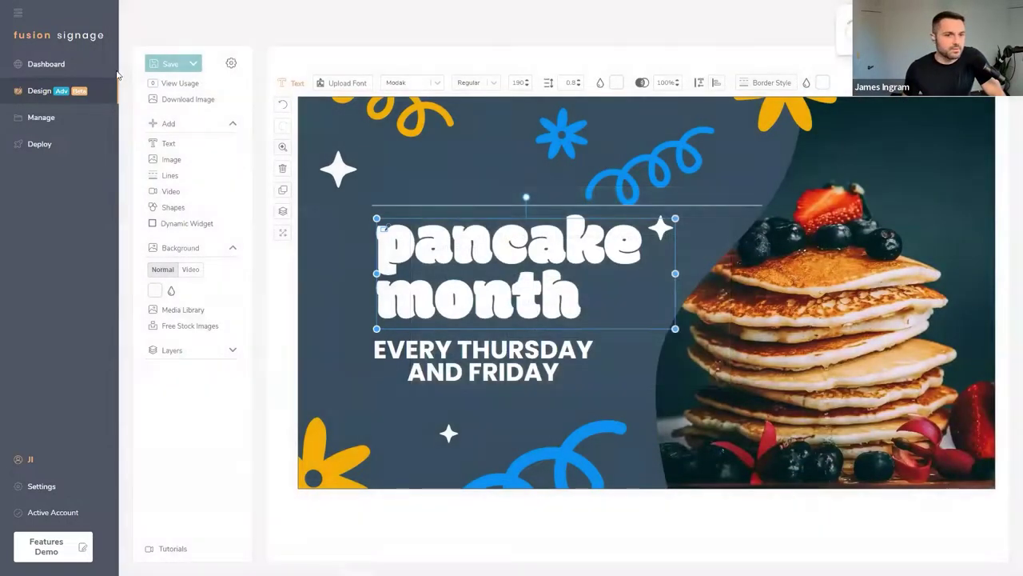
left_click(108, 89)
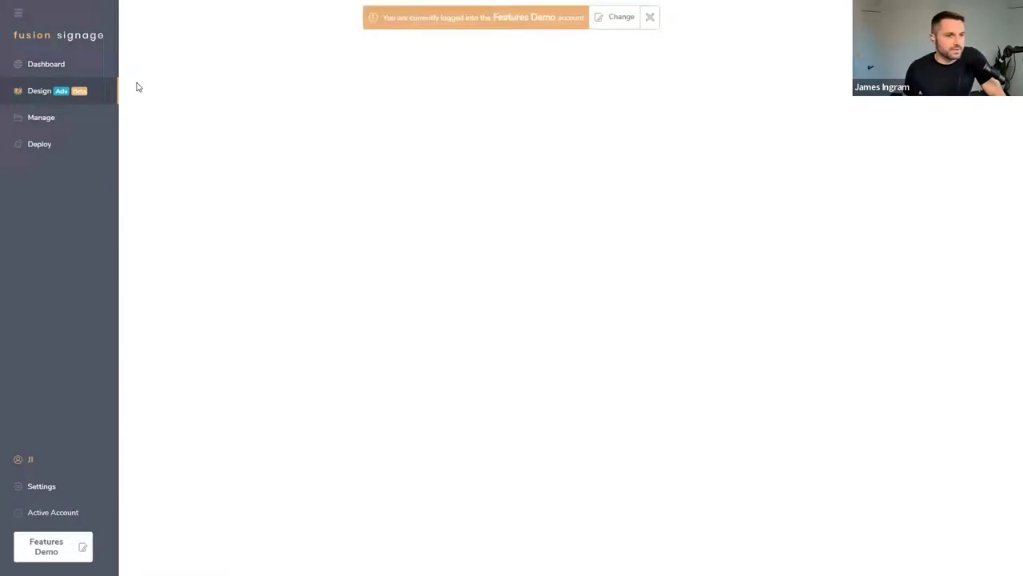
Step: In Manage, find Pancake Month in the Templates folder and open it for editing
left_click(51, 120)
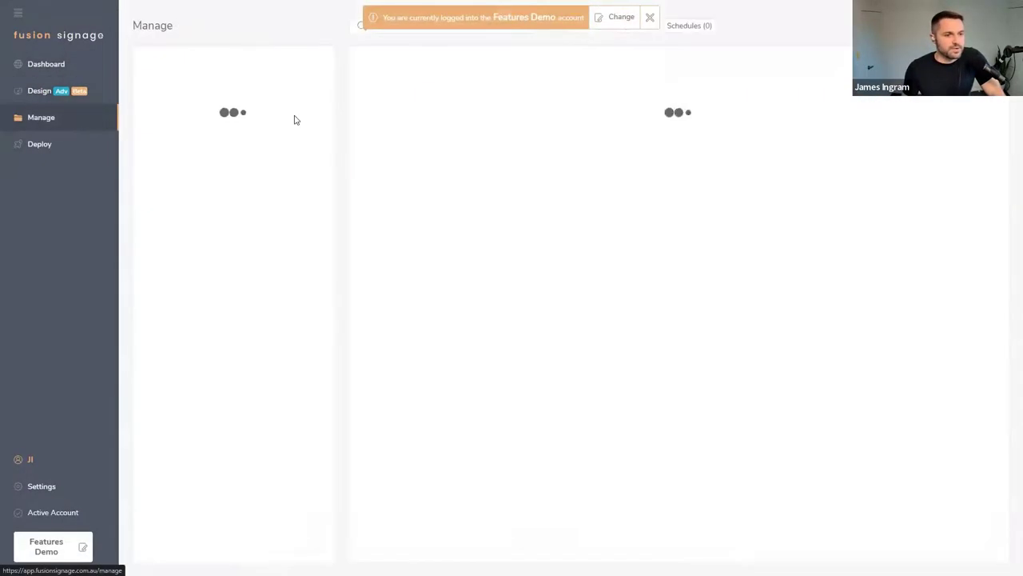
left_click(188, 126)
left_click_drag(441, 110, 450, 193)
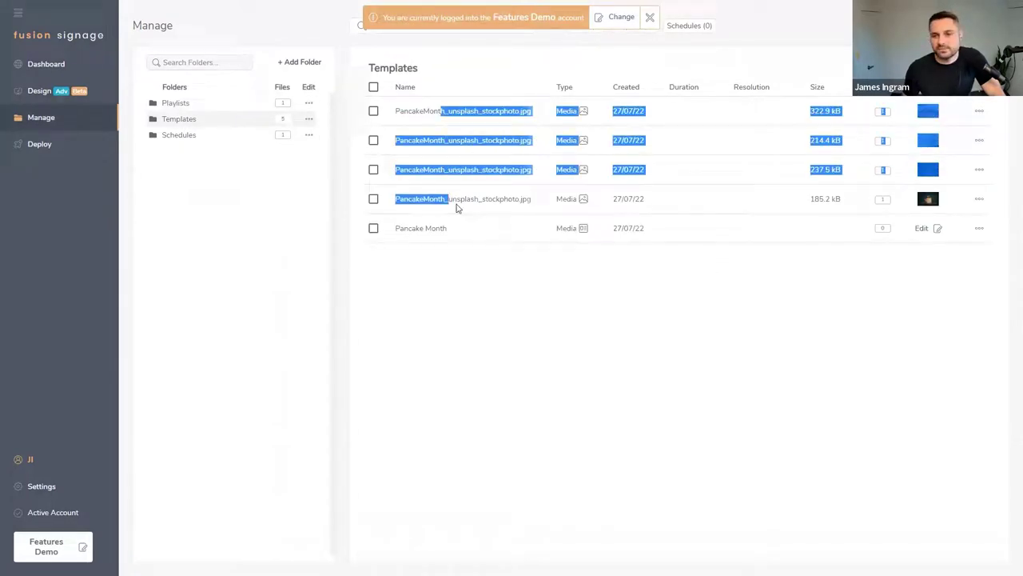
left_click(855, 159)
left_click_drag(398, 227, 447, 231)
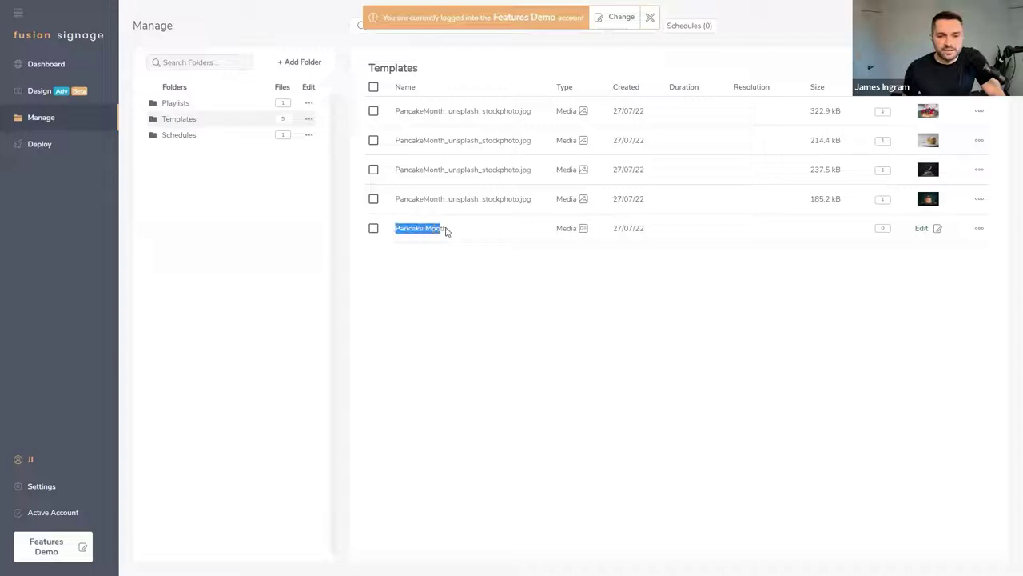
left_click(415, 230)
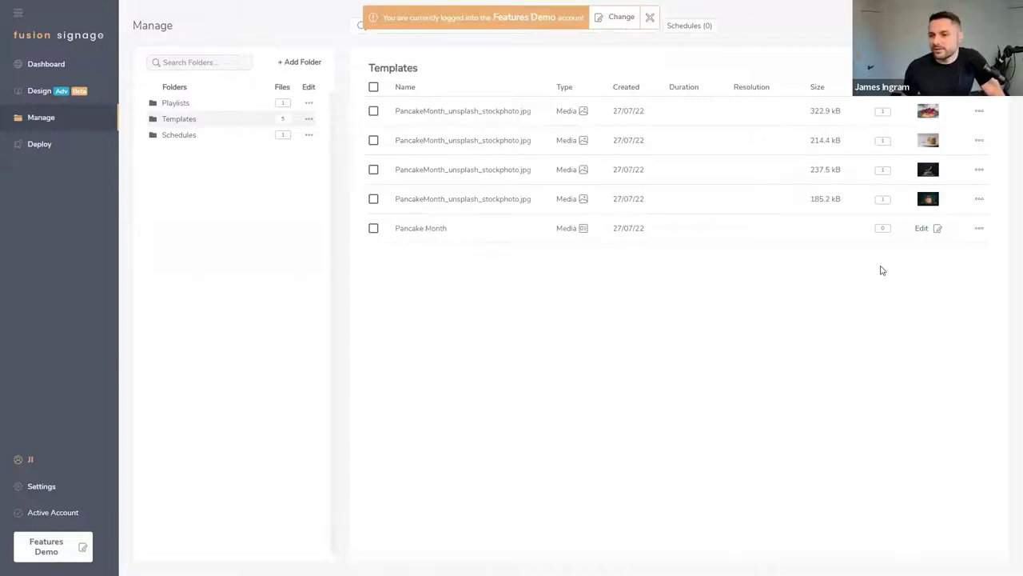
left_click(922, 230)
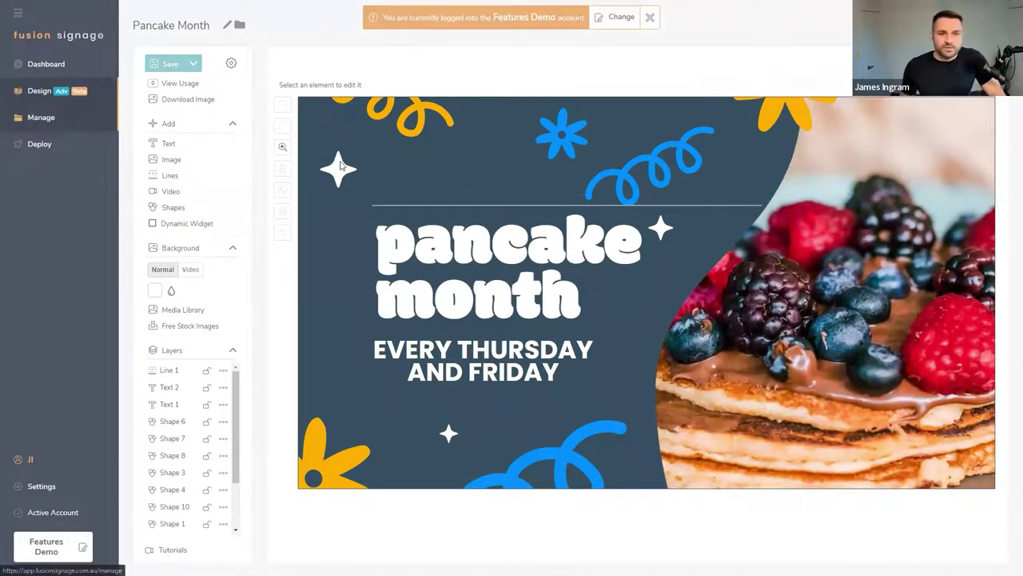
Step: Return to Manage and show the Playlists folder with Demo Playlist
left_click(40, 90)
left_click(73, 120)
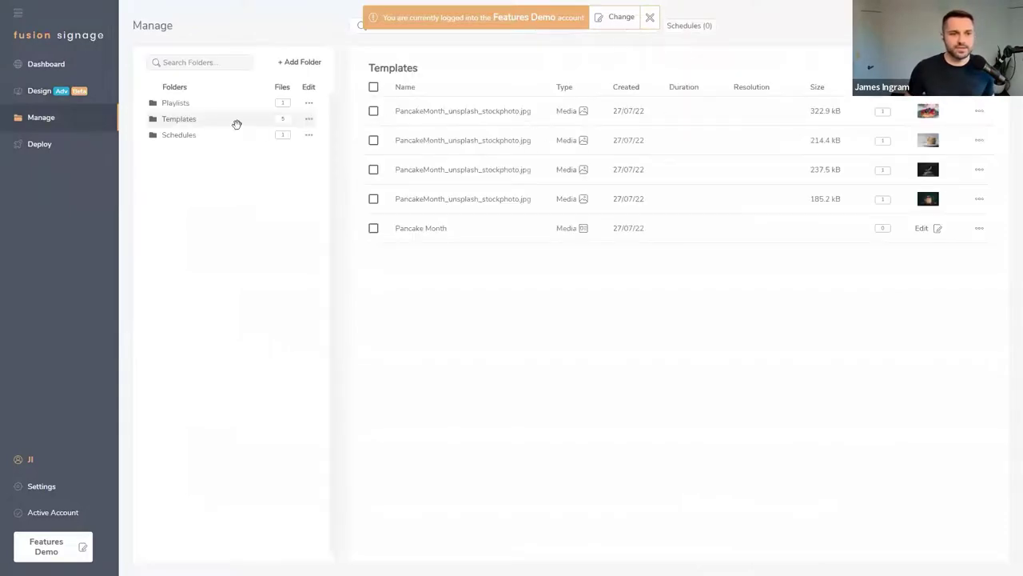
left_click(199, 106)
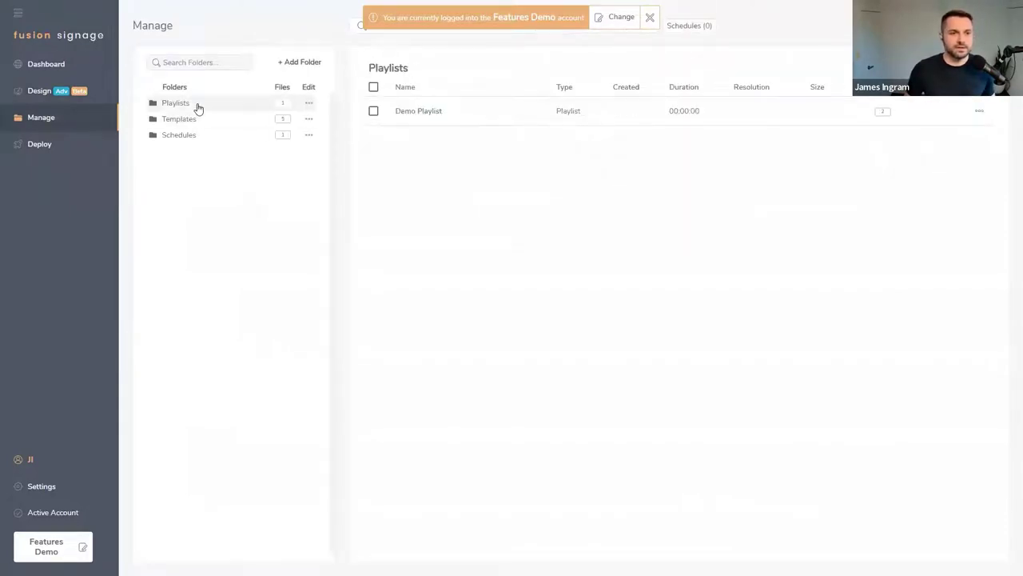
Step: Add the Pancake Month design to Demo Playlist and publish it to the Front Window Screen
left_click(956, 26)
left_click(743, 249)
left_click(424, 112)
left_click(830, 76)
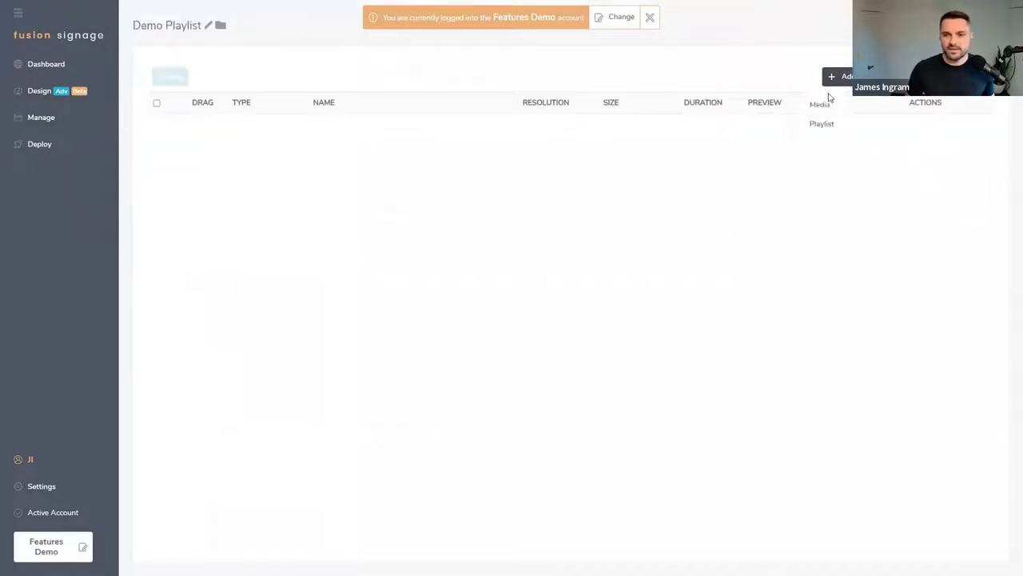
left_click(819, 102)
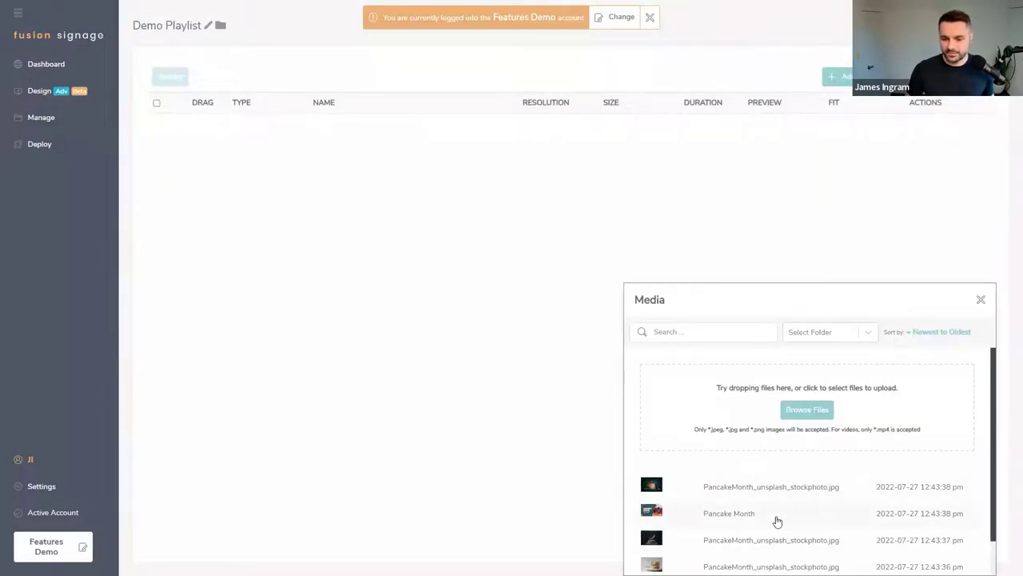
scroll(776, 522, "down", 1)
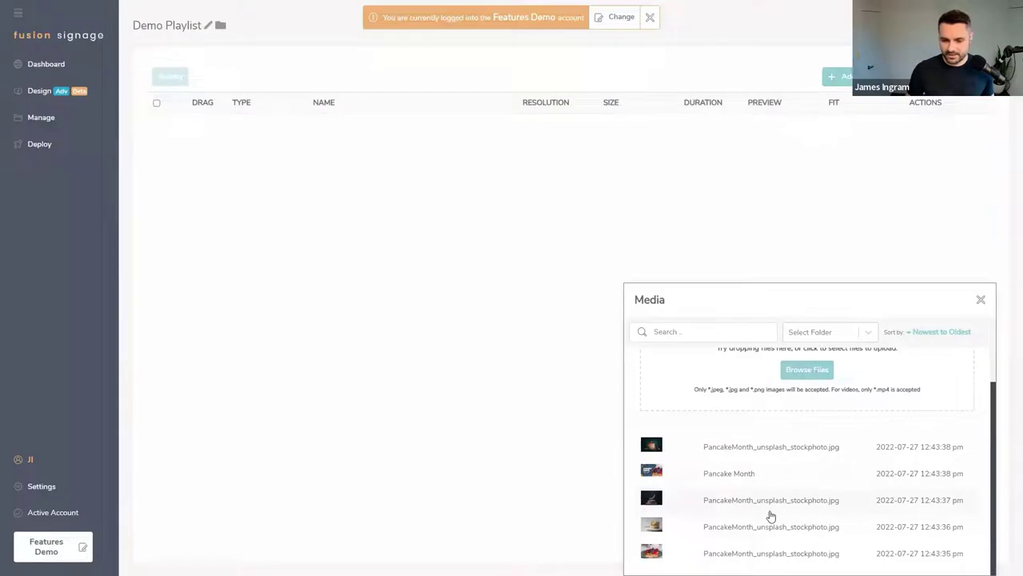
left_click(726, 475)
left_click(978, 300)
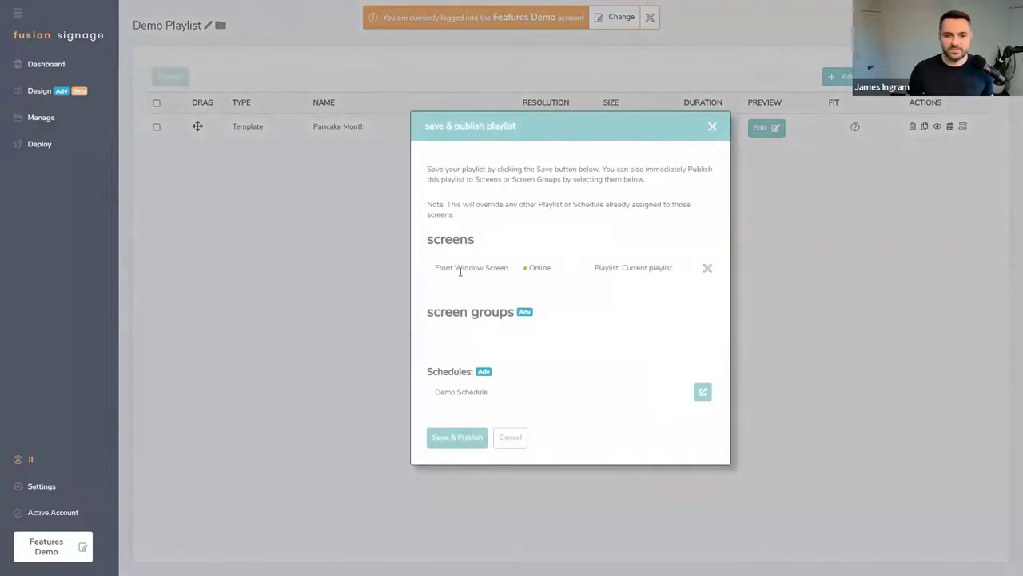
left_click(469, 438)
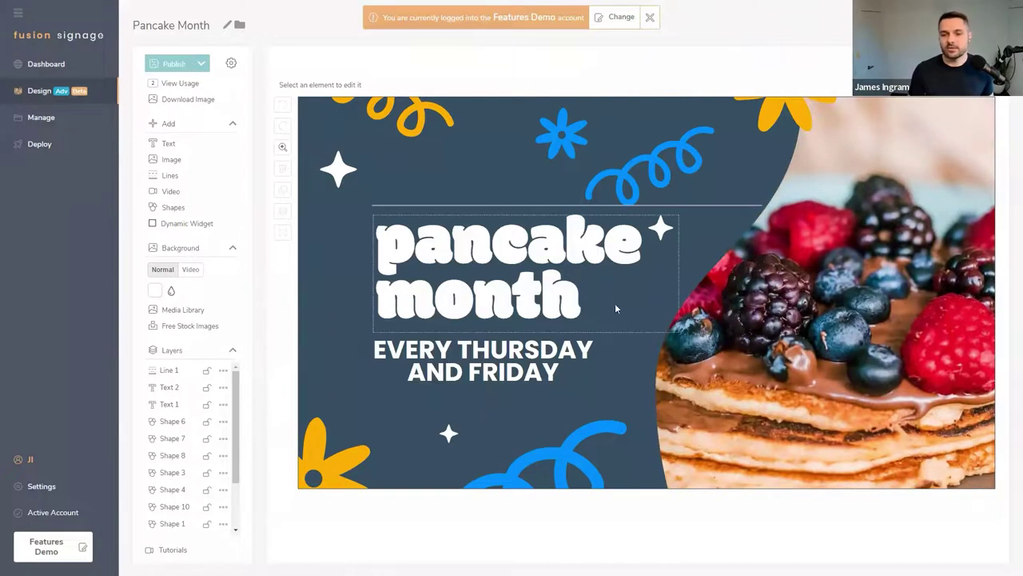
Step: Publish the Pancake Month design with Save & Publish, updating Demo Playlist's screen
left_click(598, 276)
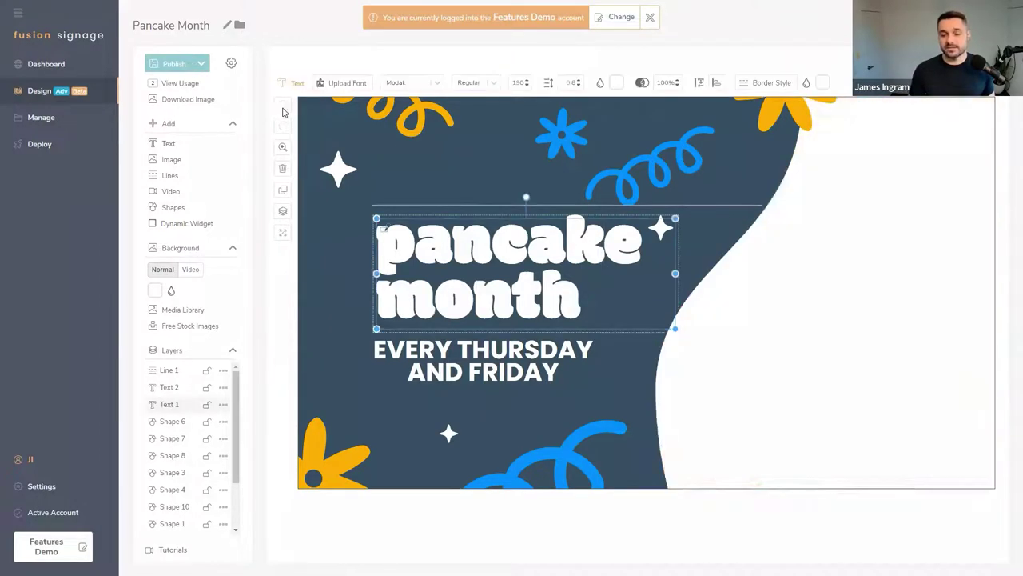
left_click(184, 64)
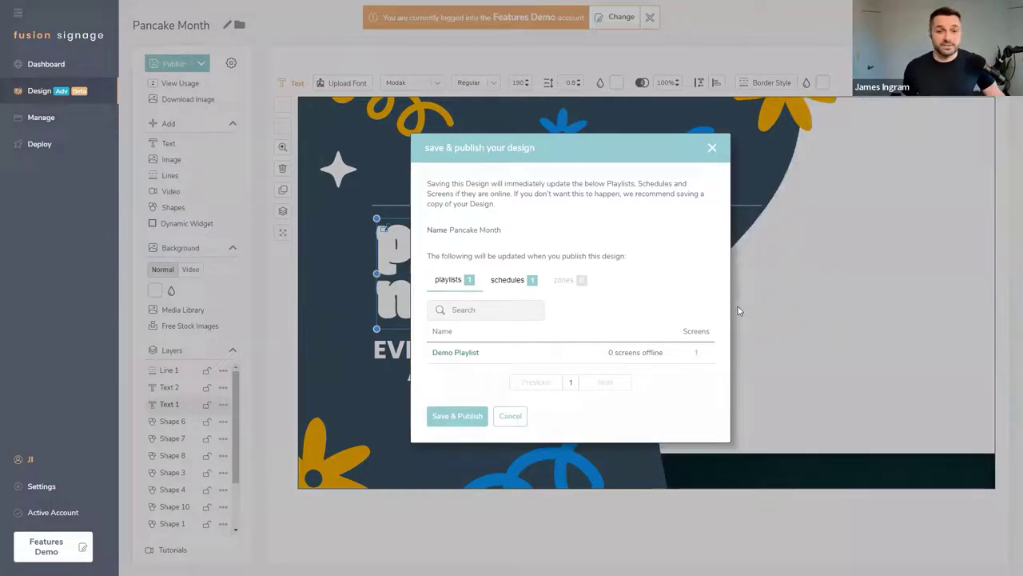
left_click(457, 416)
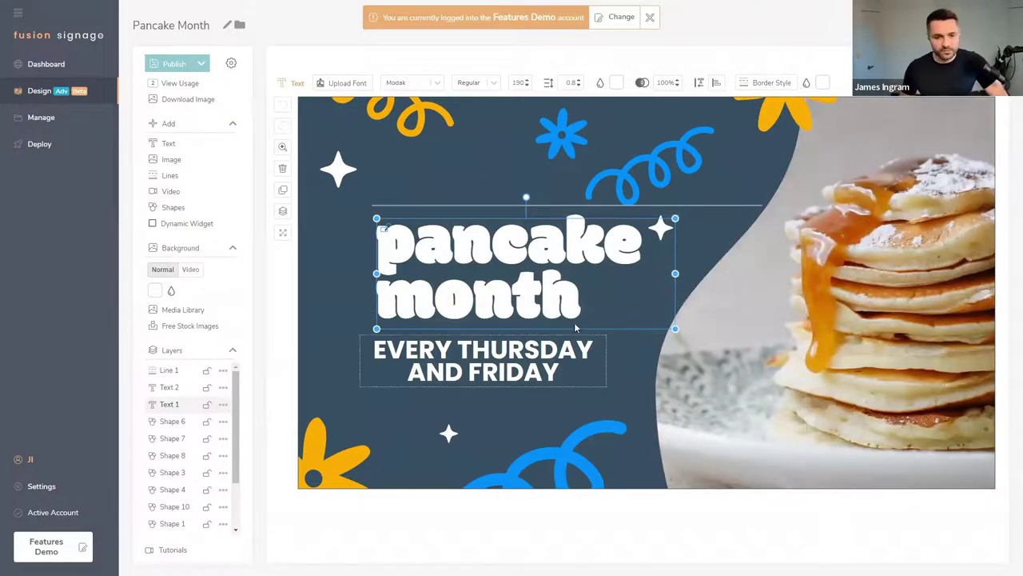
Step: Replace the subtitle with '$12 every Monday', then save and publish the design
left_click(564, 377)
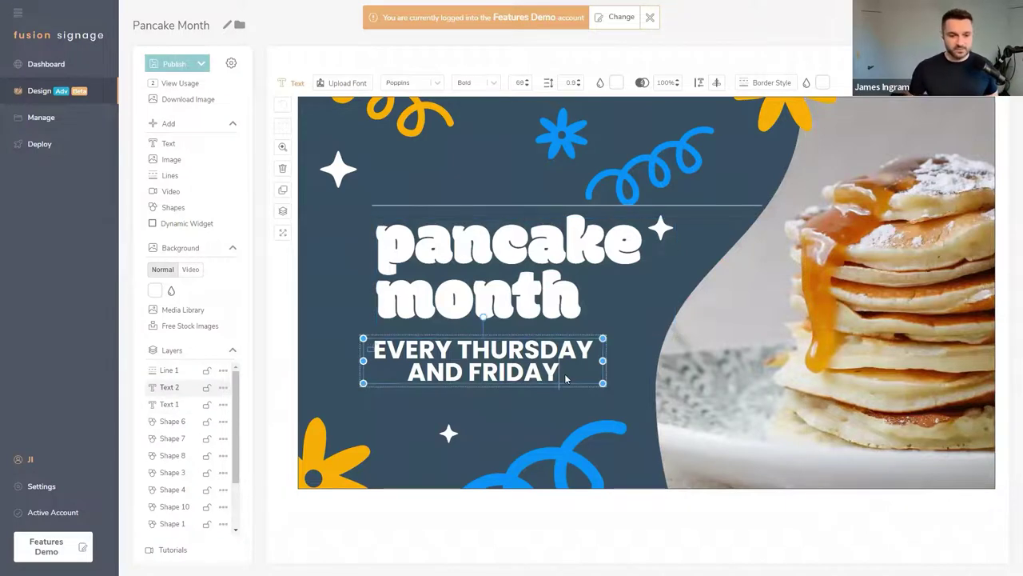
triple_click(564, 377)
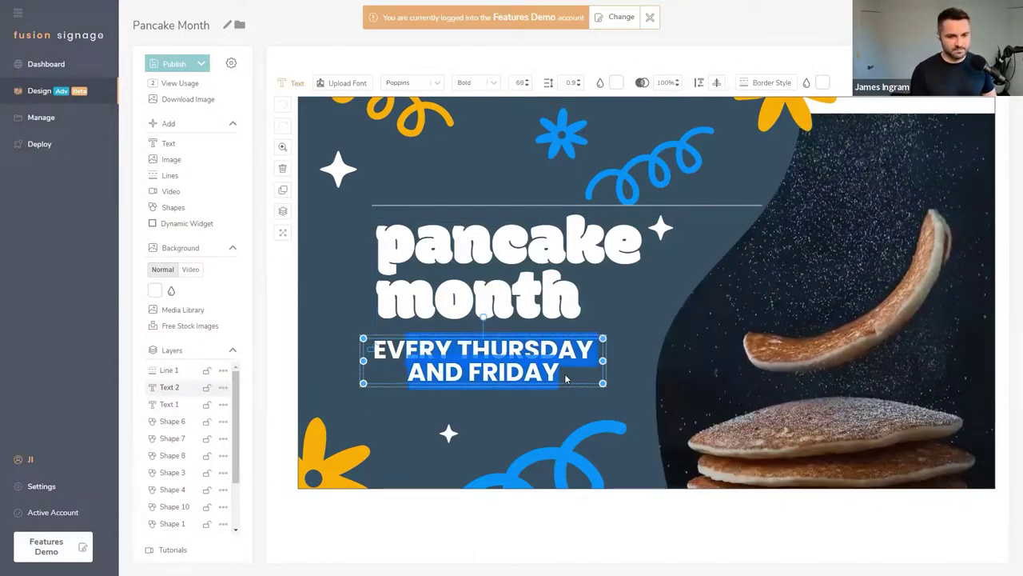
key("BackSpace")
type("$11 e")
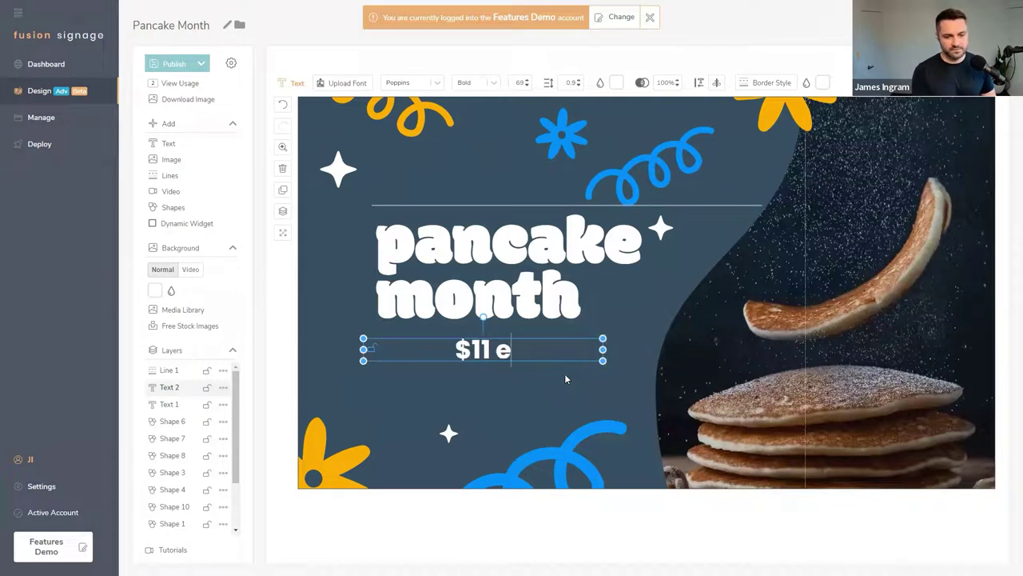
type("very Monday")
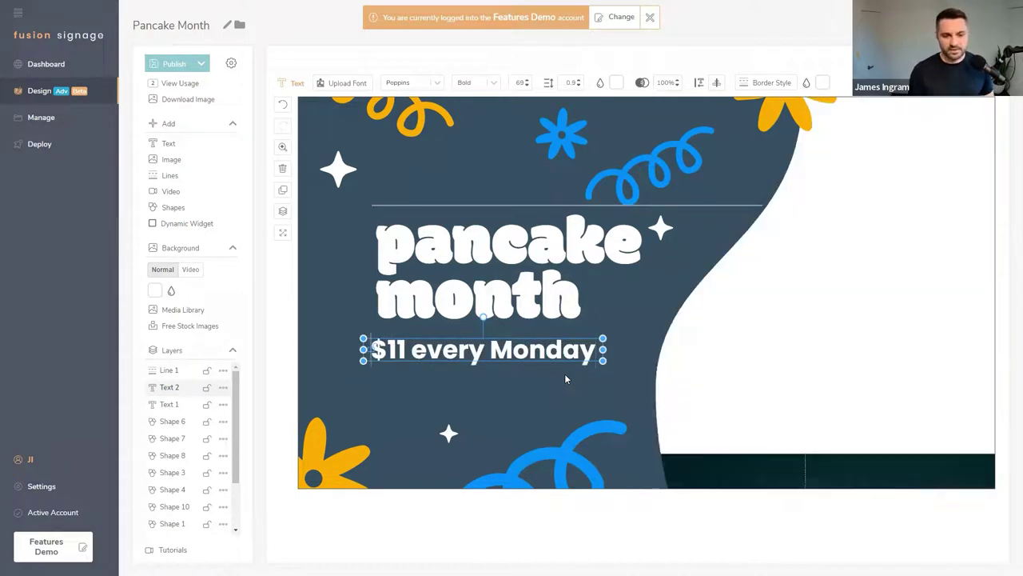
key("Delete")
type("2")
left_click(562, 133)
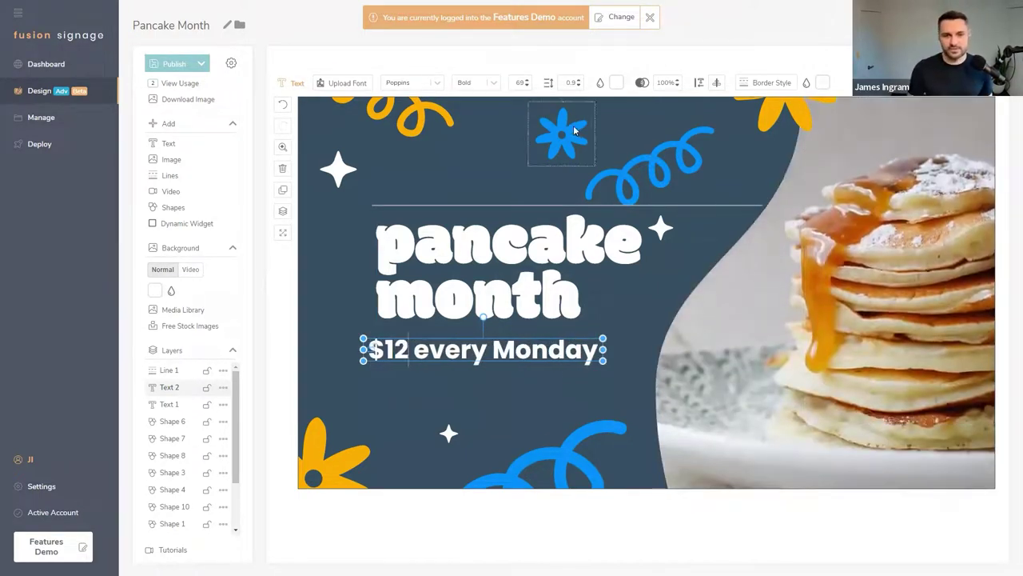
key("ctrl+s")
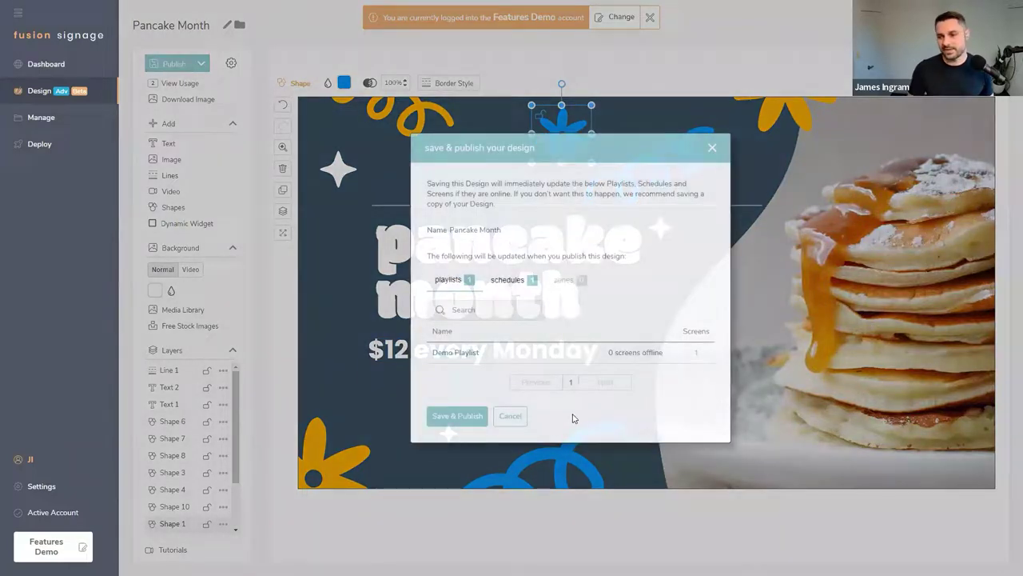
key("Return")
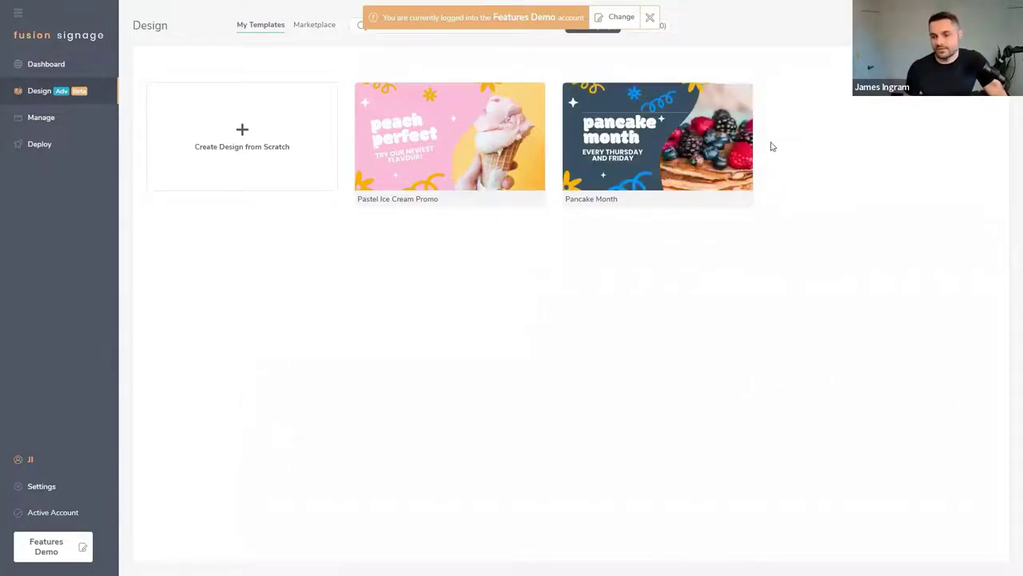
Step: Dismiss the demo-account banner and scroll through the Marketplace's landscape templates
left_click(651, 18)
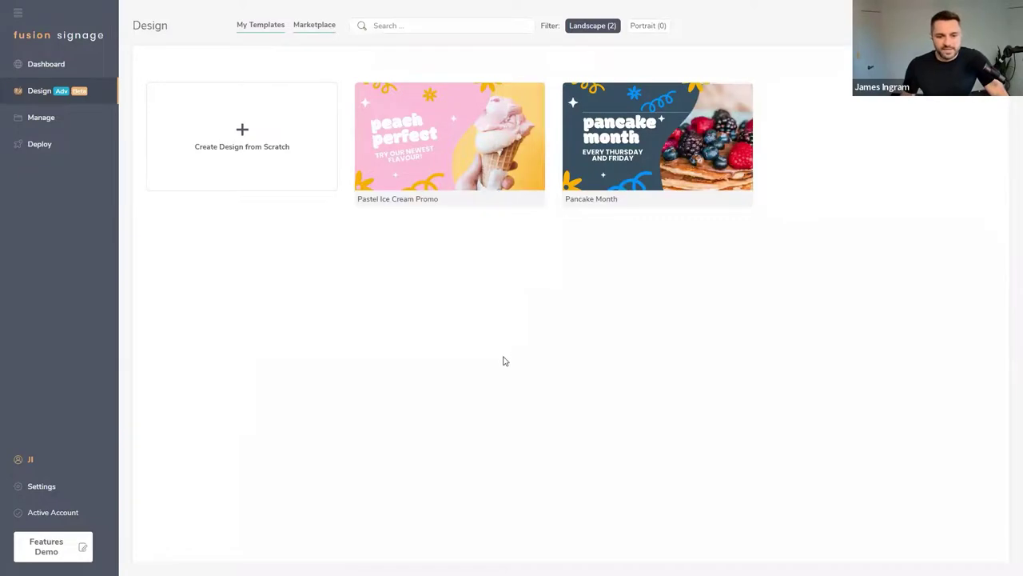
scroll(503, 361, "down", 5)
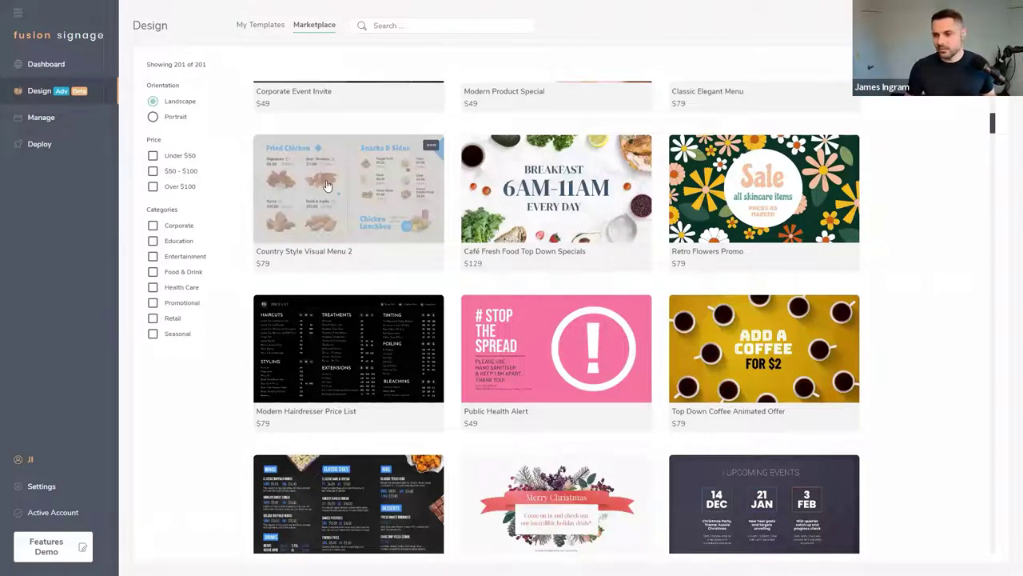
Step: Find the $129 Café Fresh Food Top Down Specials template and preview it
scroll(356, 239, "up", 2)
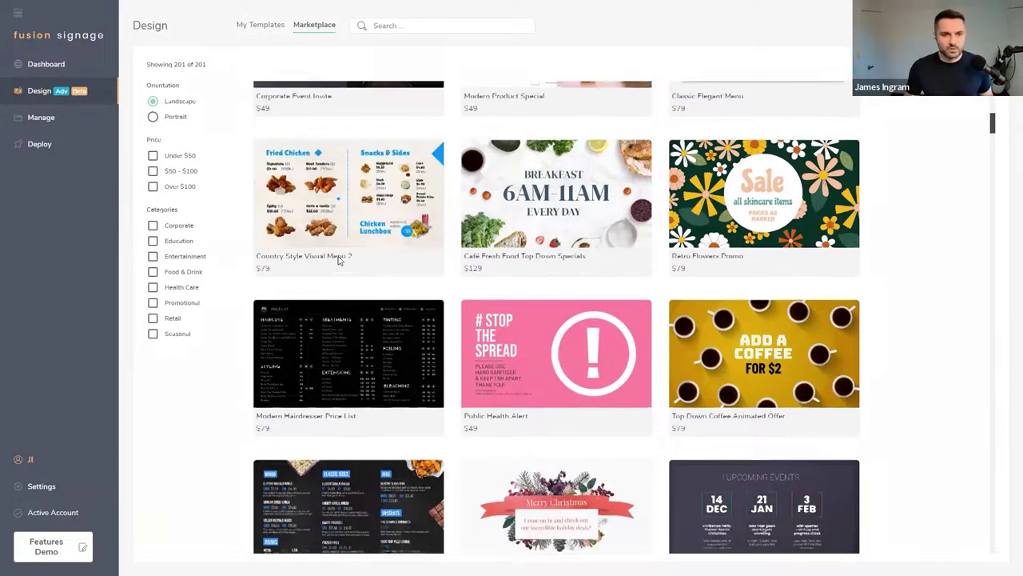
scroll(799, 351, "up", 1)
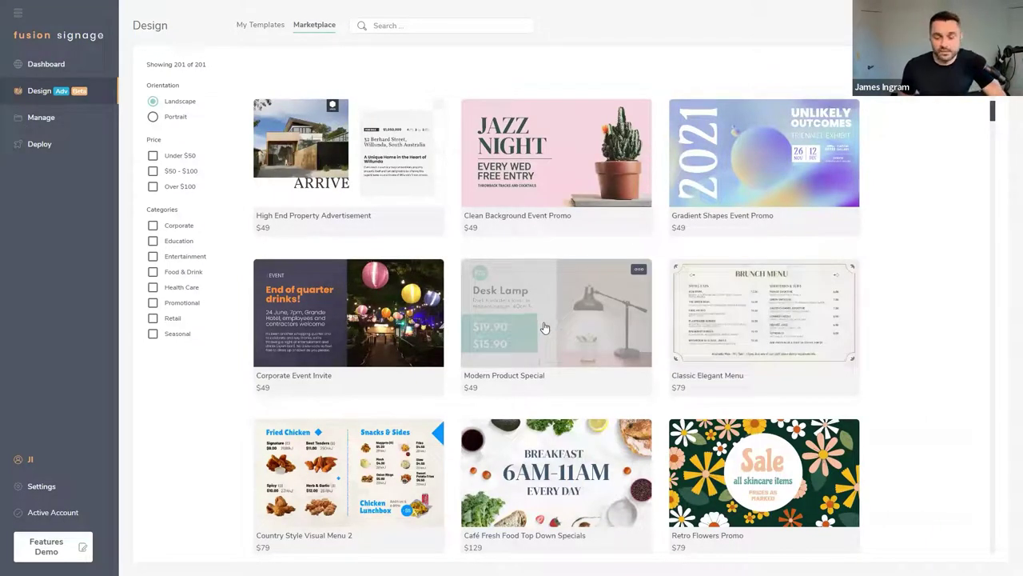
scroll(616, 344, "down", 2)
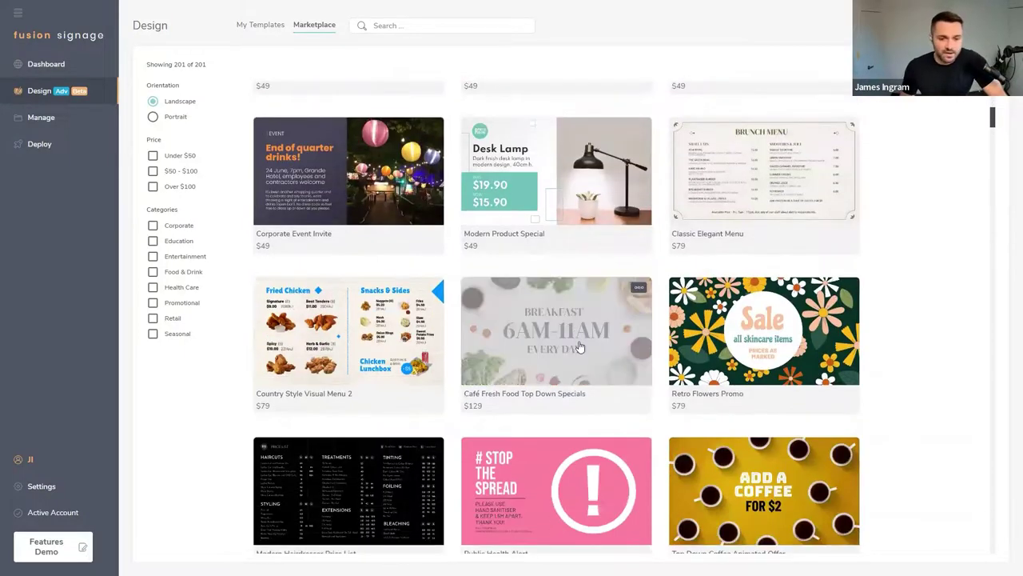
left_click(580, 347)
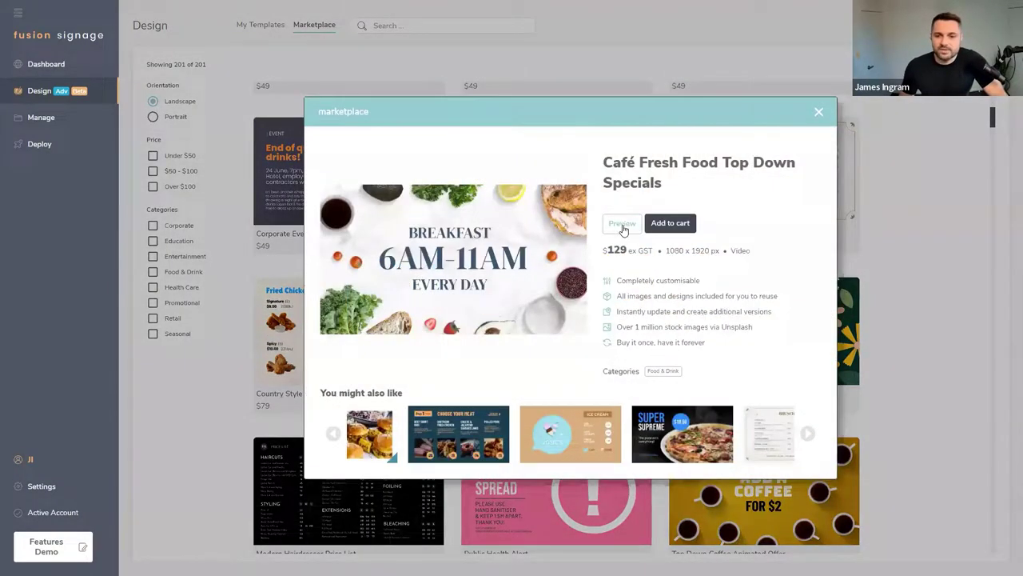
left_click(623, 227)
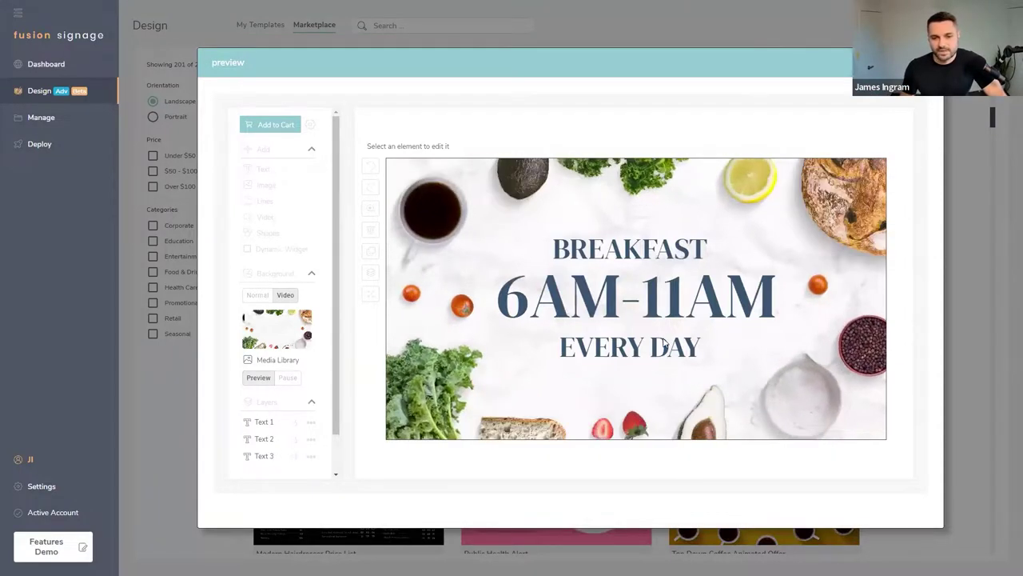
Step: Select the EVERY DAY, 6AM-11AM and BREAKFAST text lines in the template preview
left_click(662, 305)
left_click(650, 347)
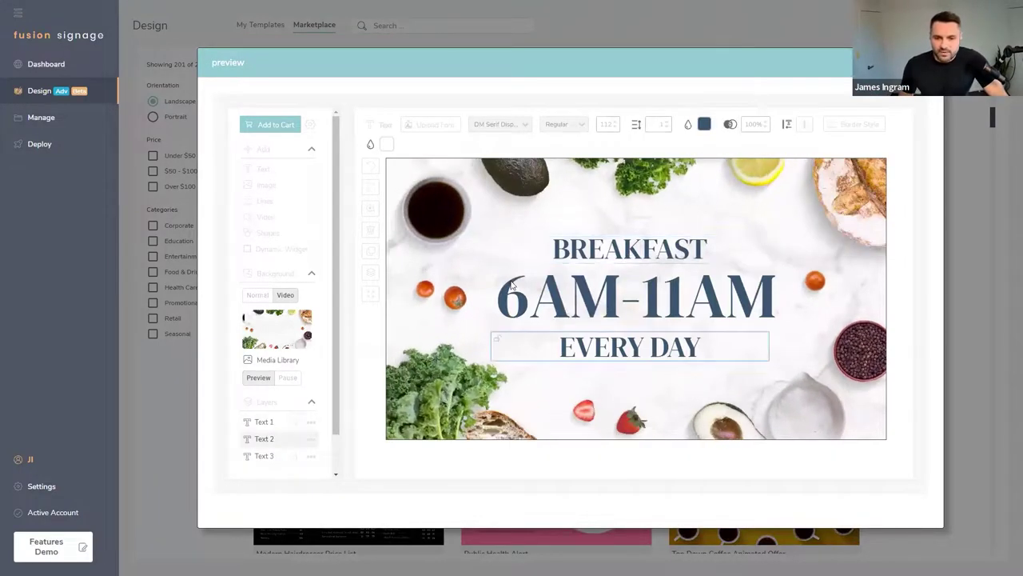
left_click(512, 284)
left_click(640, 244)
left_click(634, 351)
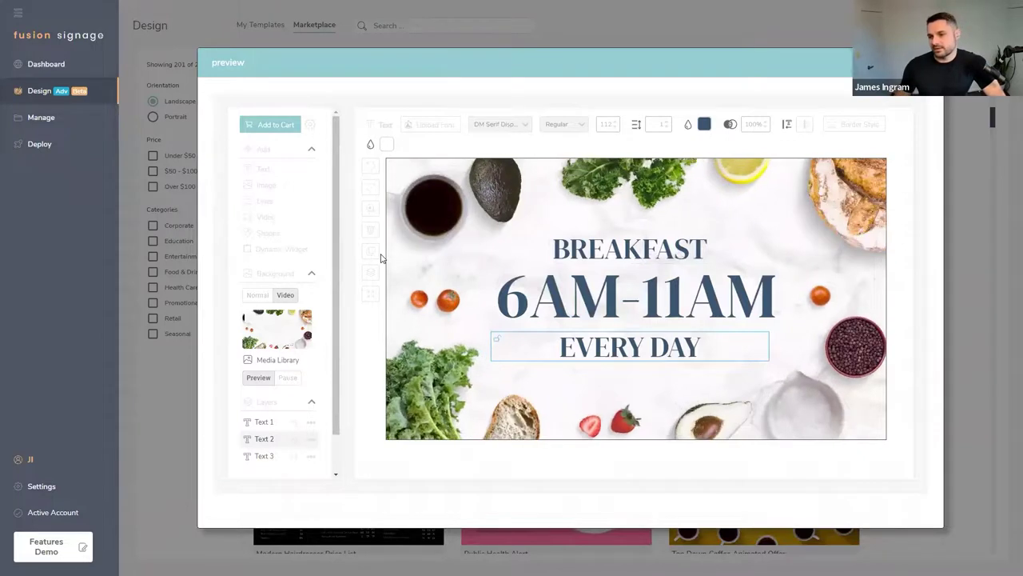
Step: Close the preview and the Café Fresh Food details to return to the Marketplace listing
key("Escape")
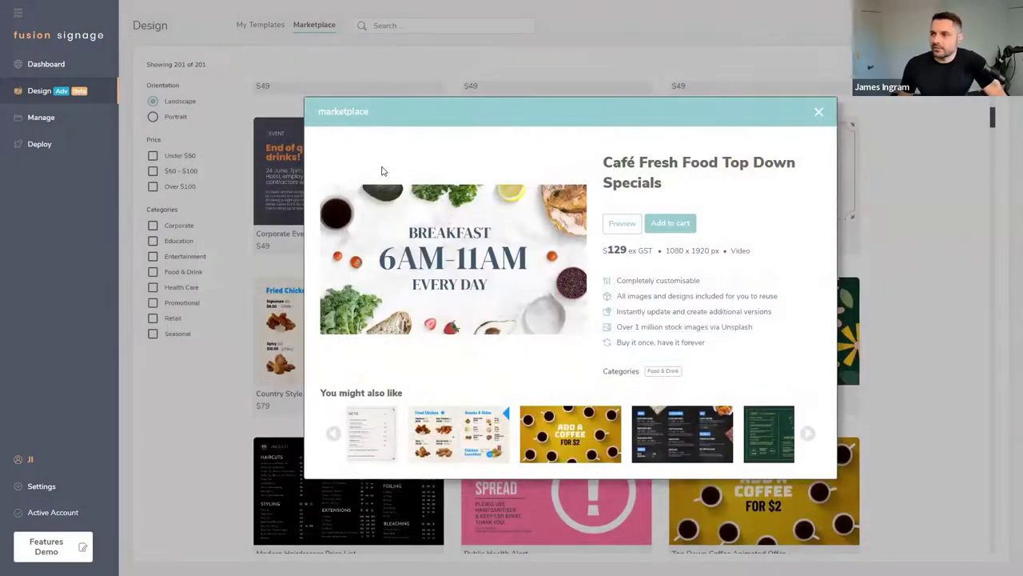
left_click(818, 113)
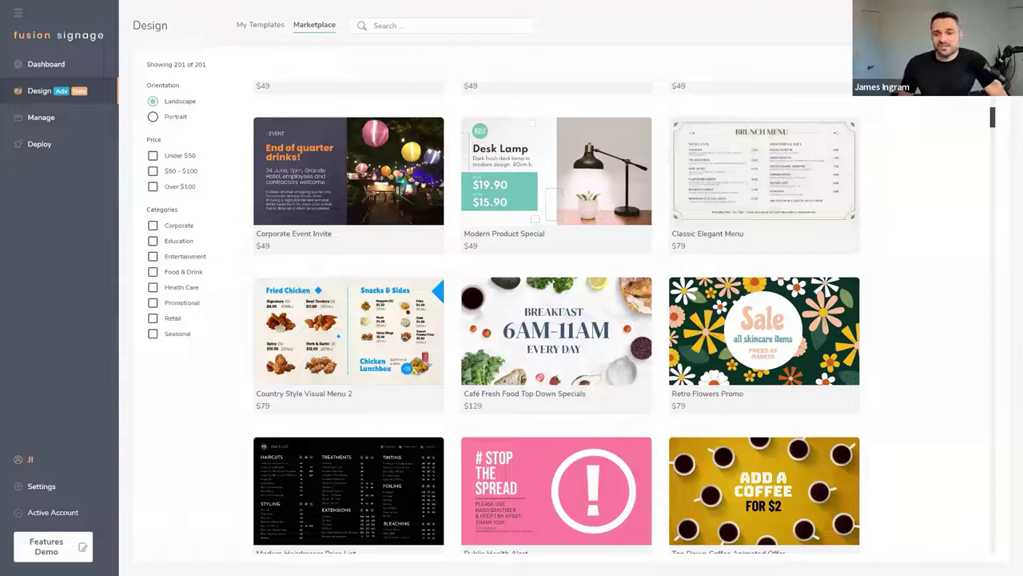
mouse_move(776, 133)
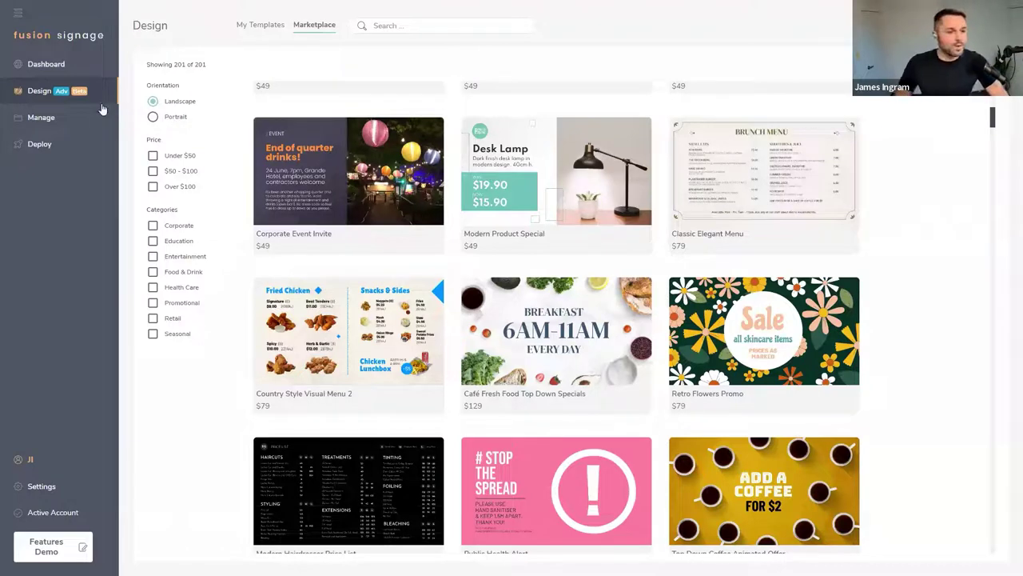
Step: Open Pancake Month for editing from the Templates folder and check its Publish options
left_click(62, 87)
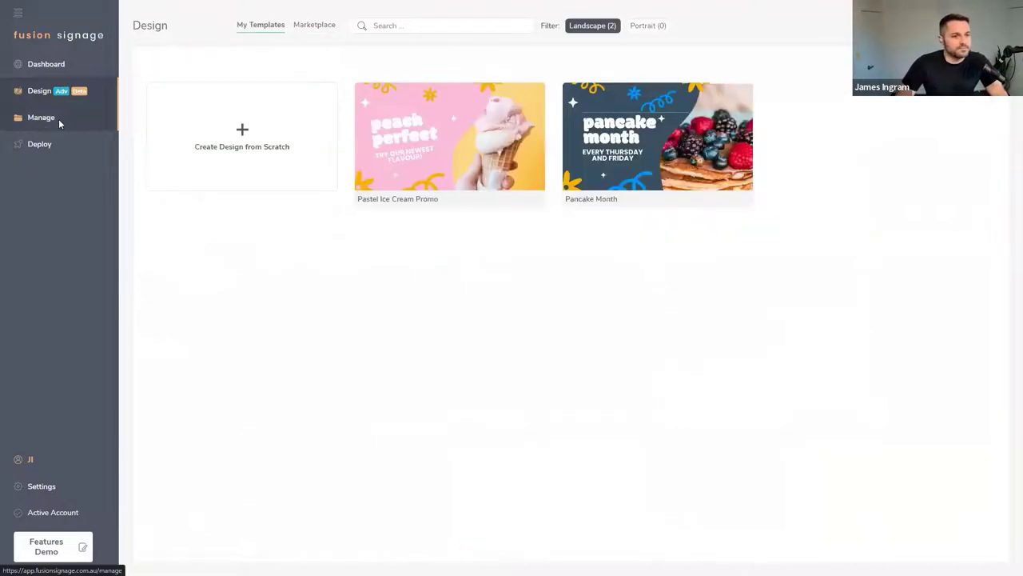
left_click(41, 117)
left_click(184, 119)
left_click(184, 134)
left_click(182, 118)
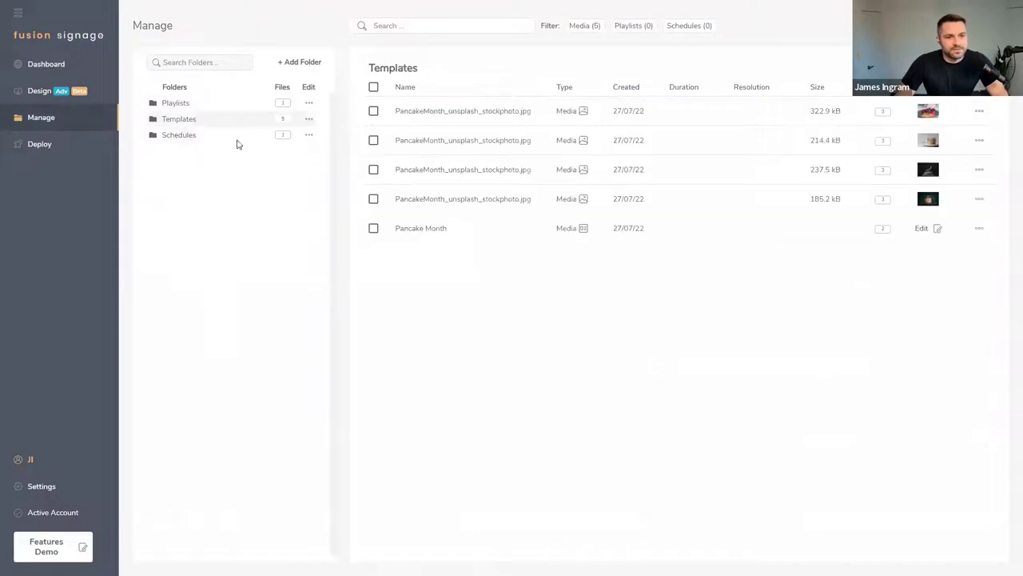
left_click(934, 230)
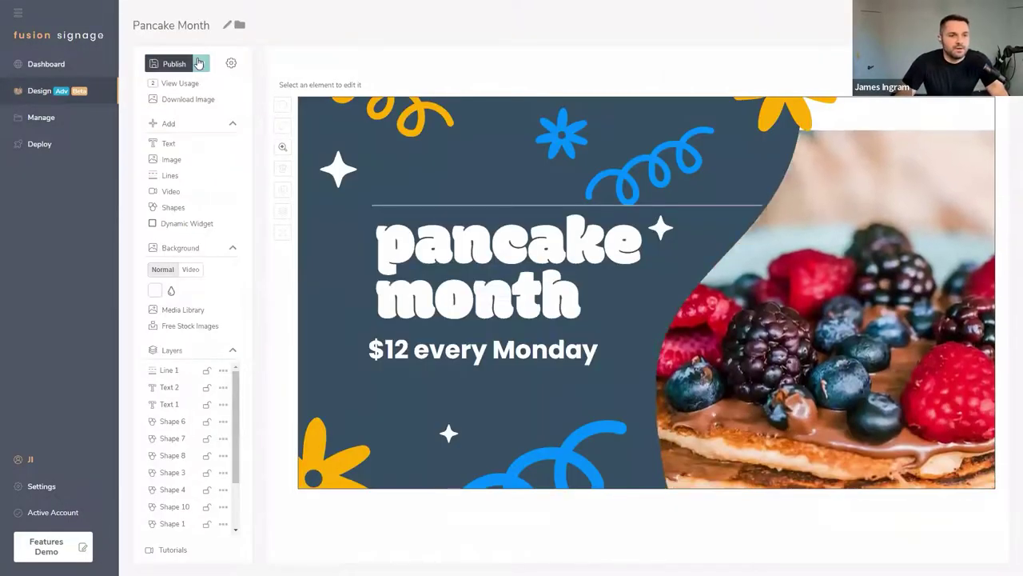
left_click(201, 63)
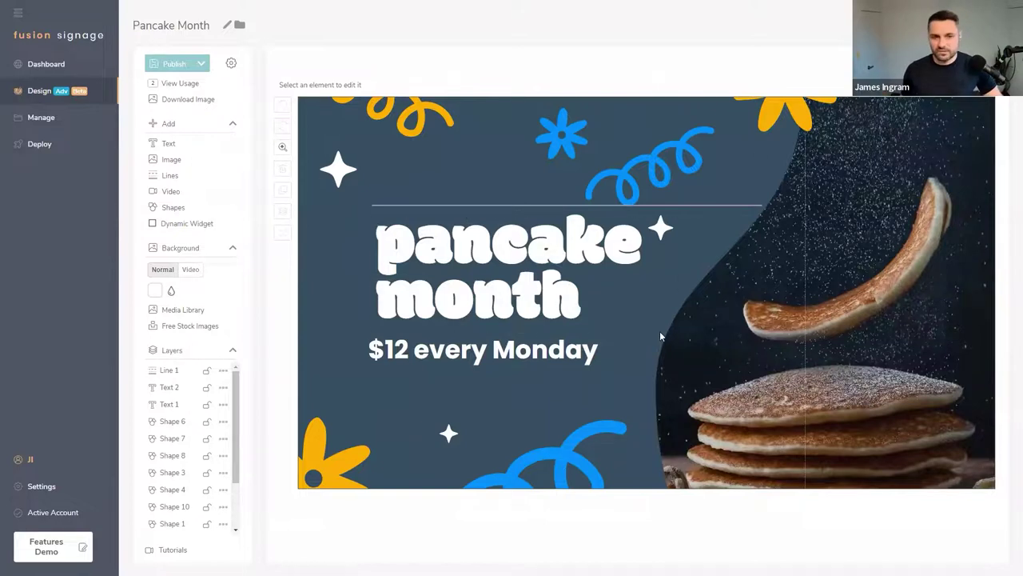
left_click(206, 100)
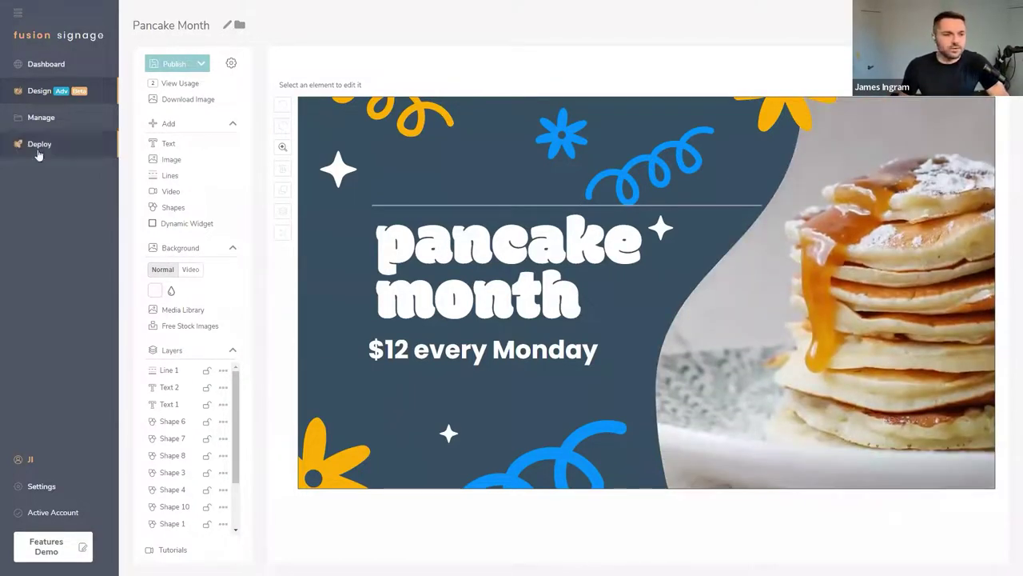
Step: Create a new blank overlay design
left_click(40, 91)
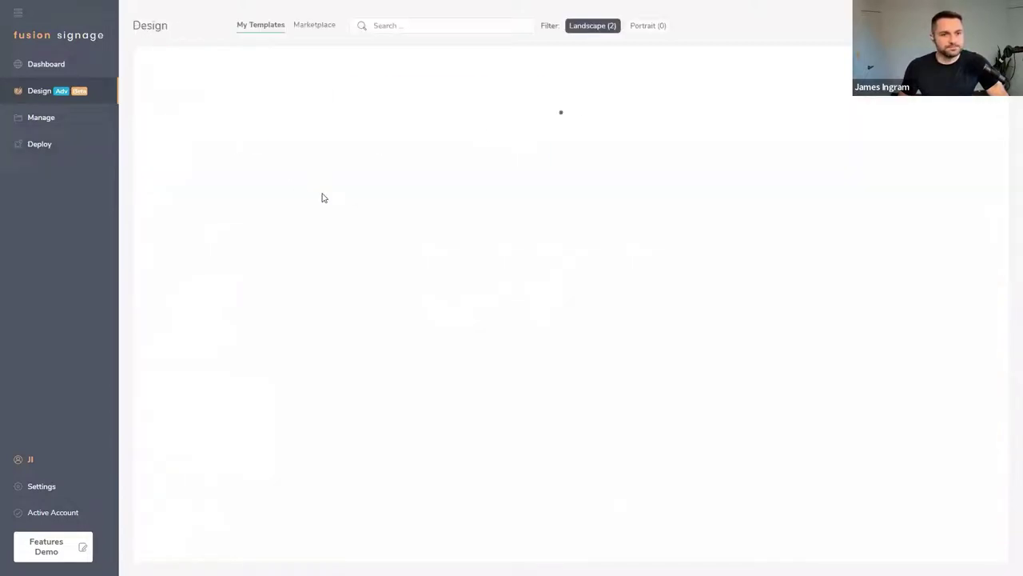
left_click(270, 158)
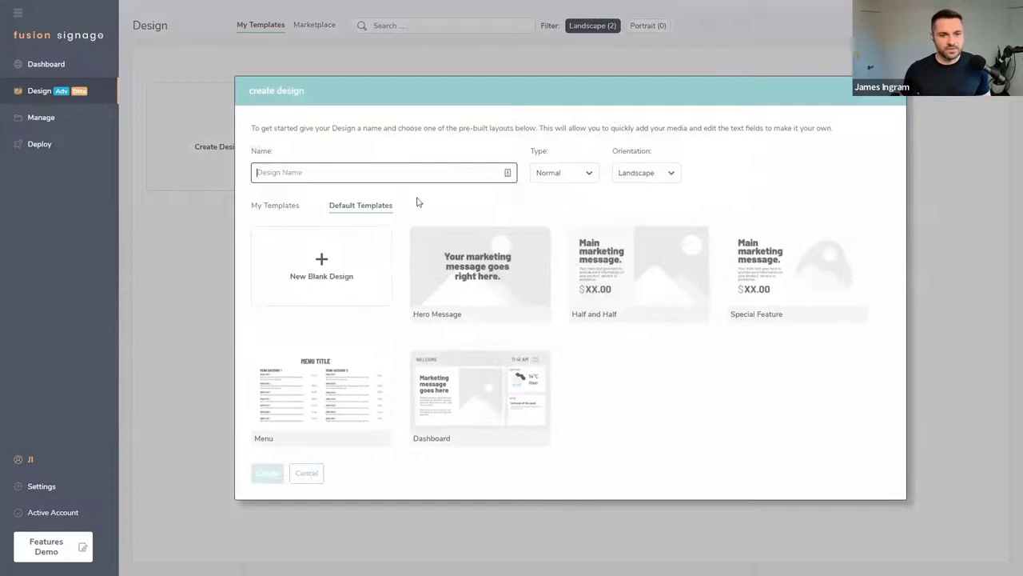
left_click(580, 174)
left_click(562, 218)
left_click(322, 264)
left_click(268, 473)
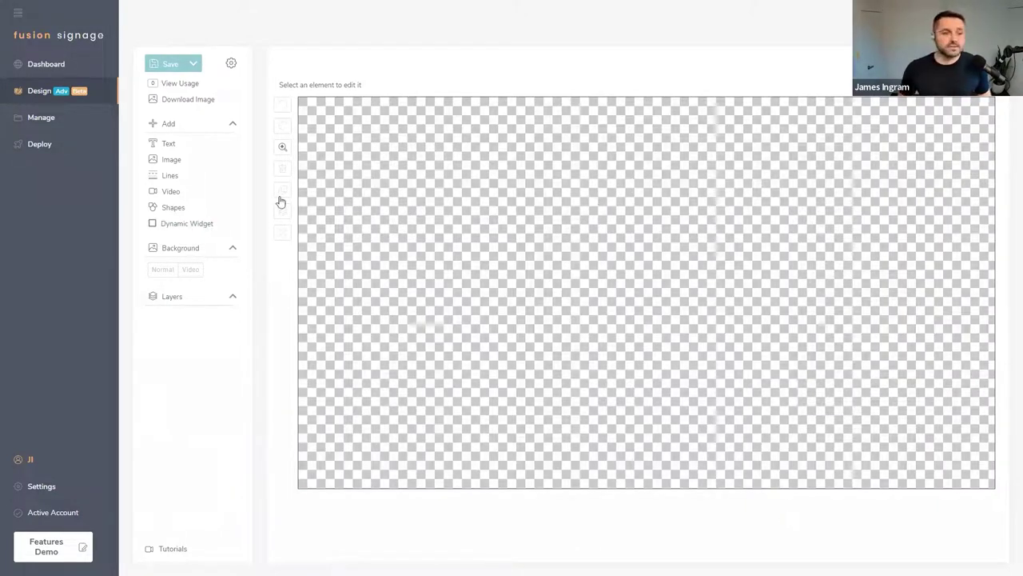
Step: Add a black rectangle, rotate and enlarge it so only a top-right corner triangle shows
left_click(183, 210)
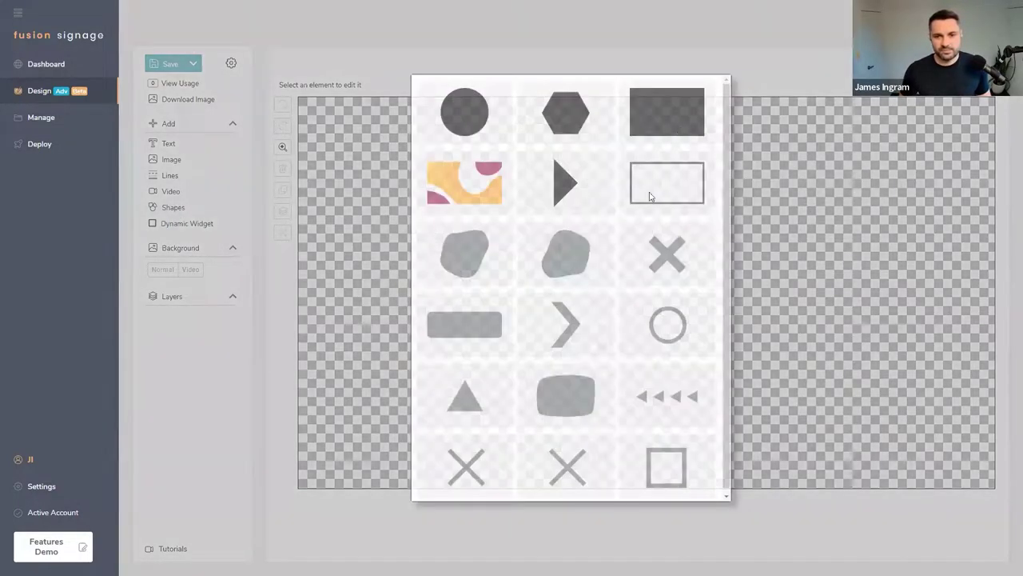
left_click(651, 195)
left_click_drag(402, 175, 954, 137)
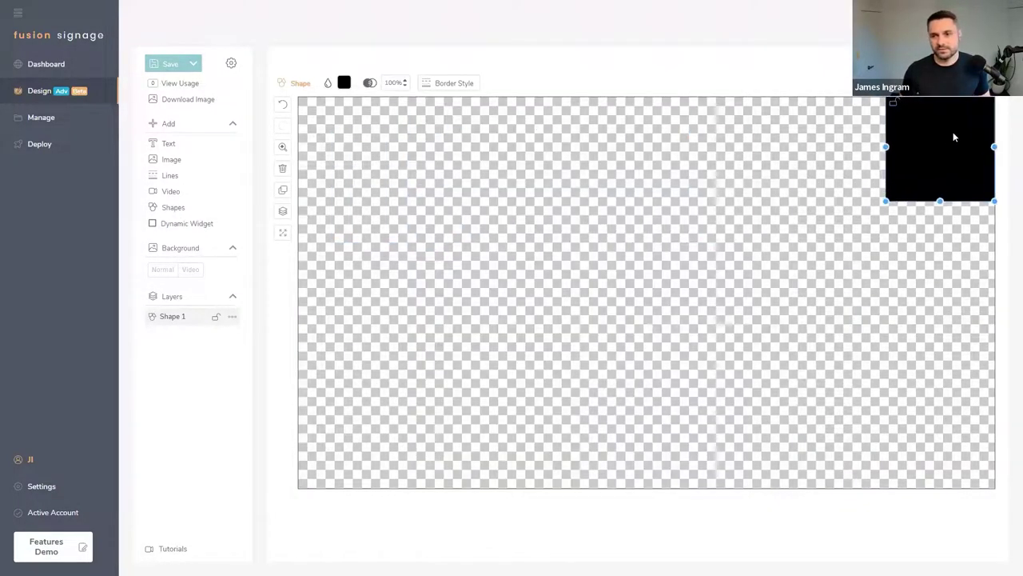
left_click_drag(888, 200, 902, 235)
left_click_drag(914, 172, 859, 178)
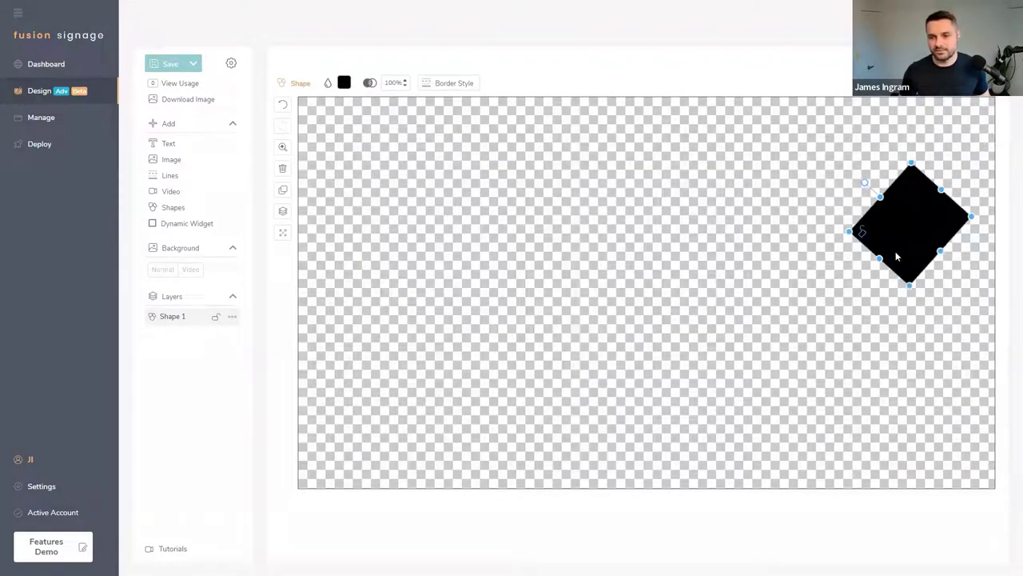
left_click_drag(910, 284, 985, 421)
left_click_drag(892, 225, 943, 130)
left_click(868, 255)
Step: Add a Clock widget on the black corner and make its text white
left_click(200, 224)
left_click(469, 196)
left_click_drag(767, 153, 941, 124)
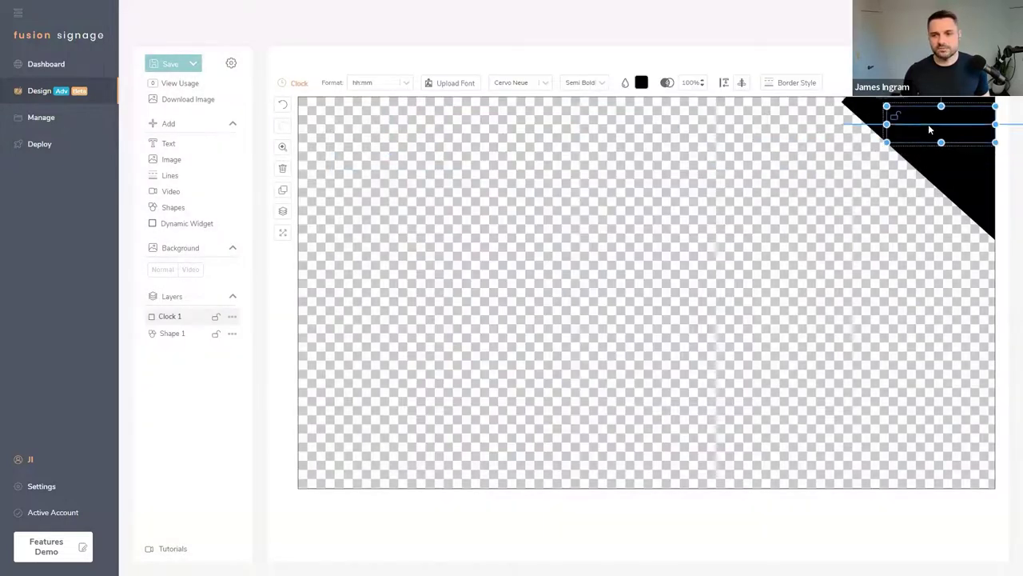
left_click(641, 82)
left_click(640, 81)
left_click(833, 174)
Step: Save the overlay as 'Top Right Widget' in the Templates folder
left_click(980, 196)
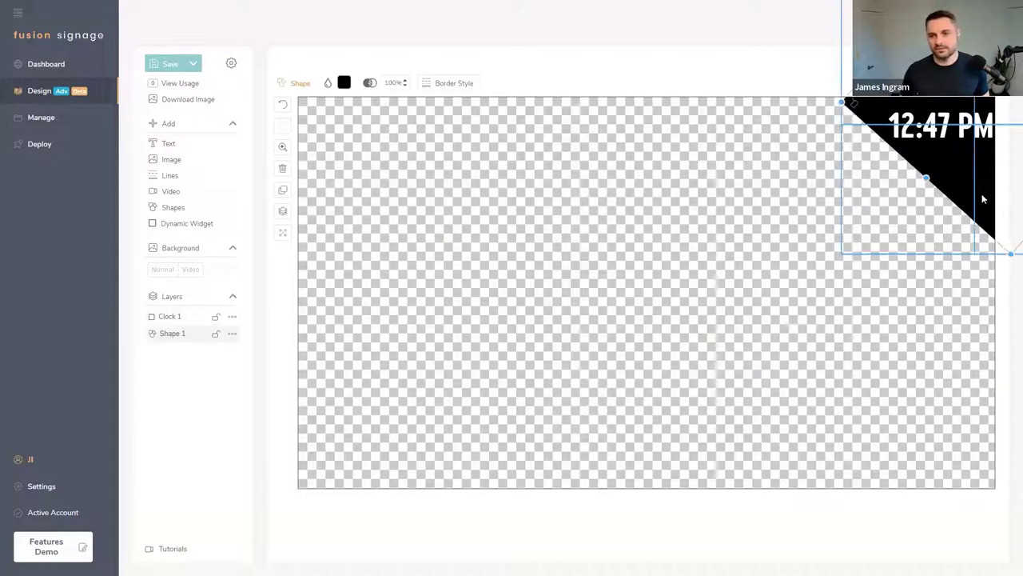
left_click(801, 276)
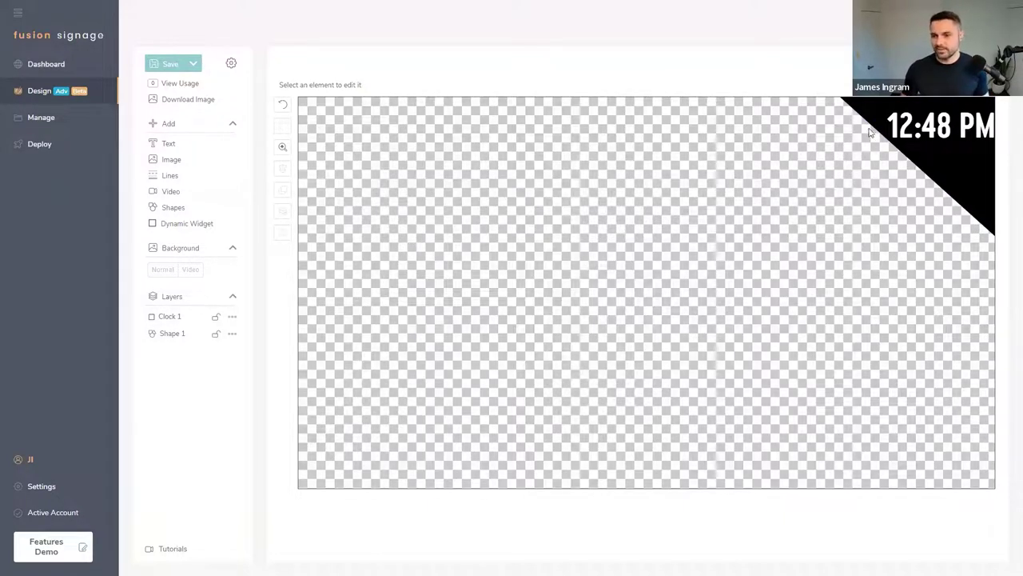
left_click(937, 173)
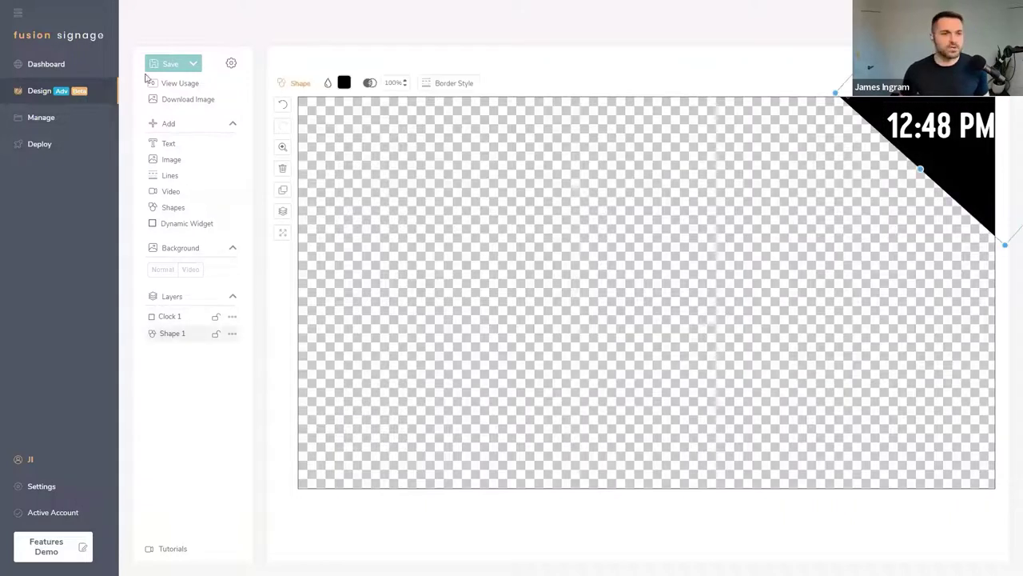
left_click(170, 63)
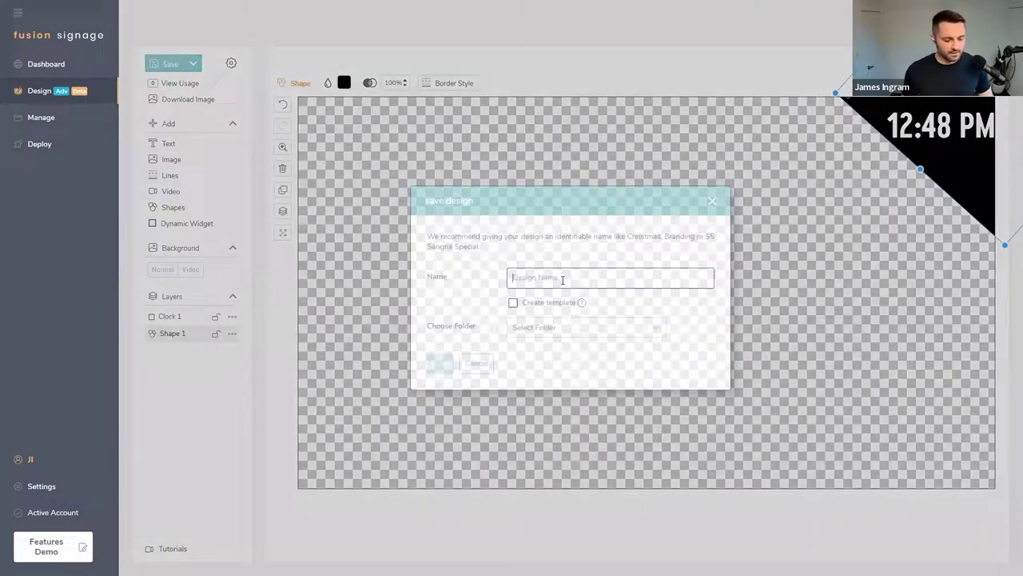
type("Top Right Widge")
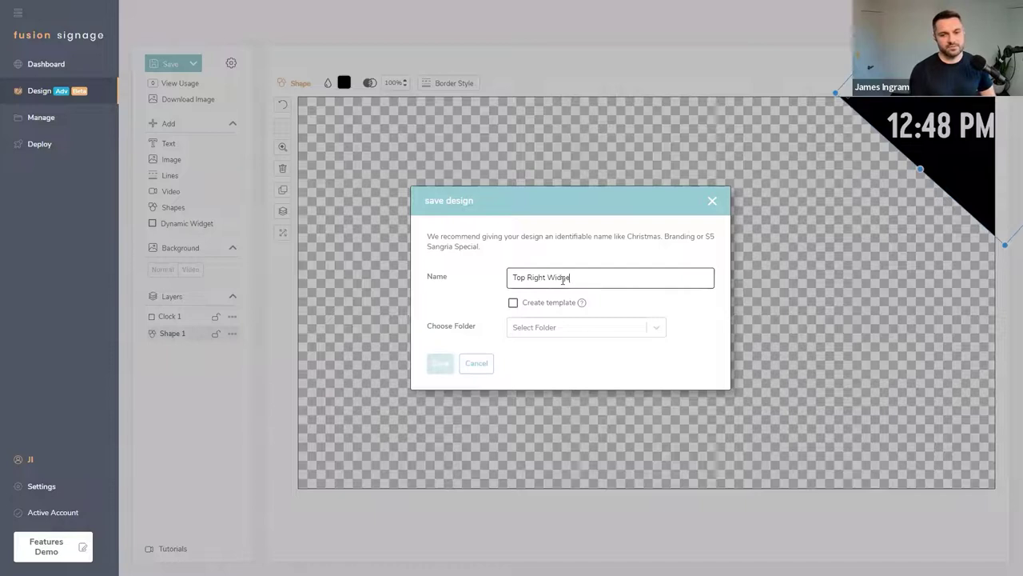
type("t")
left_click(591, 327)
left_click(552, 370)
left_click(451, 366)
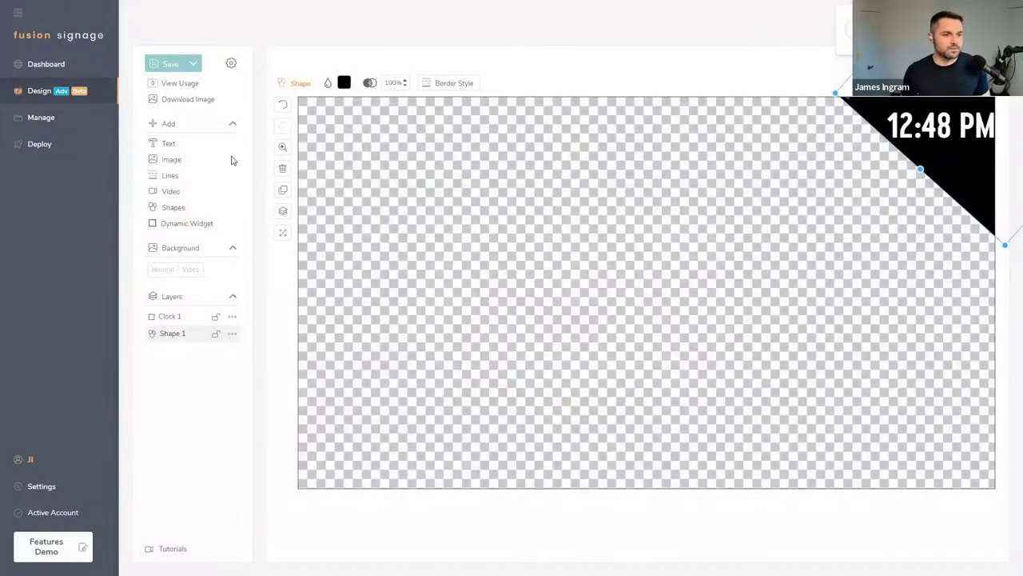
Step: Open Demo Playlist and add the four Pancake Month media items
left_click(103, 124)
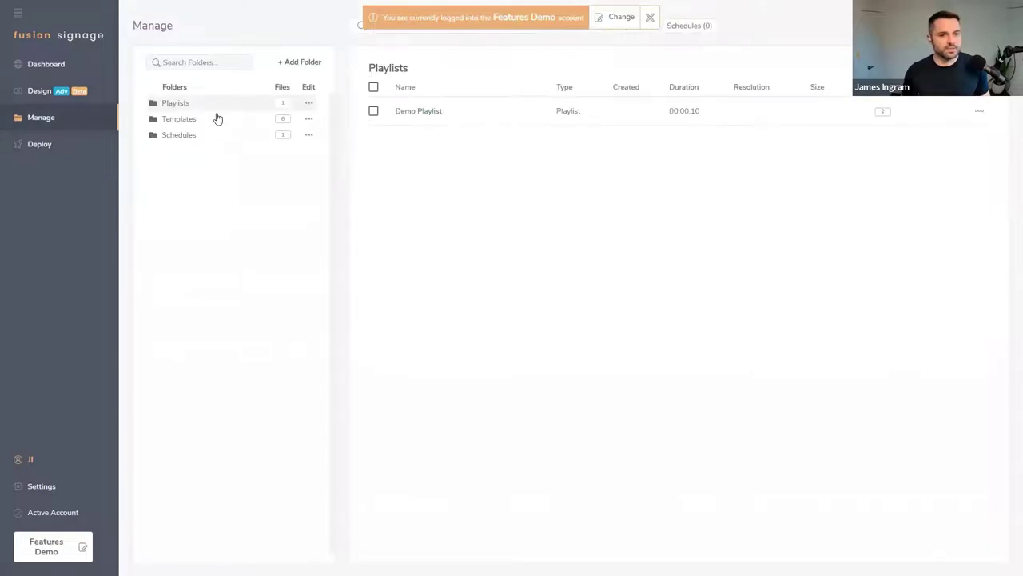
left_click(871, 109)
left_click(839, 76)
left_click(822, 124)
left_click(726, 487)
left_click(725, 513)
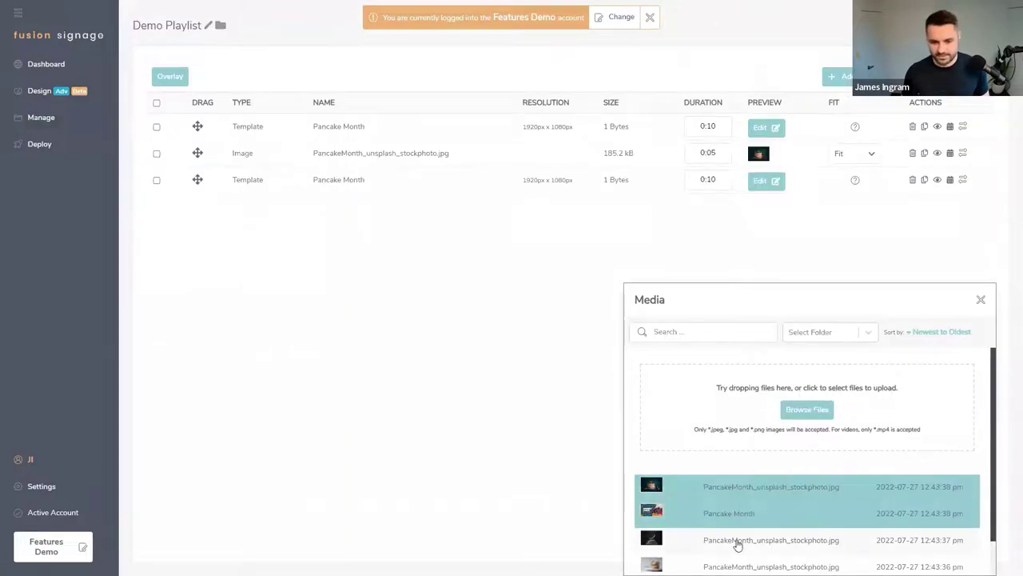
left_click(725, 540)
left_click(725, 564)
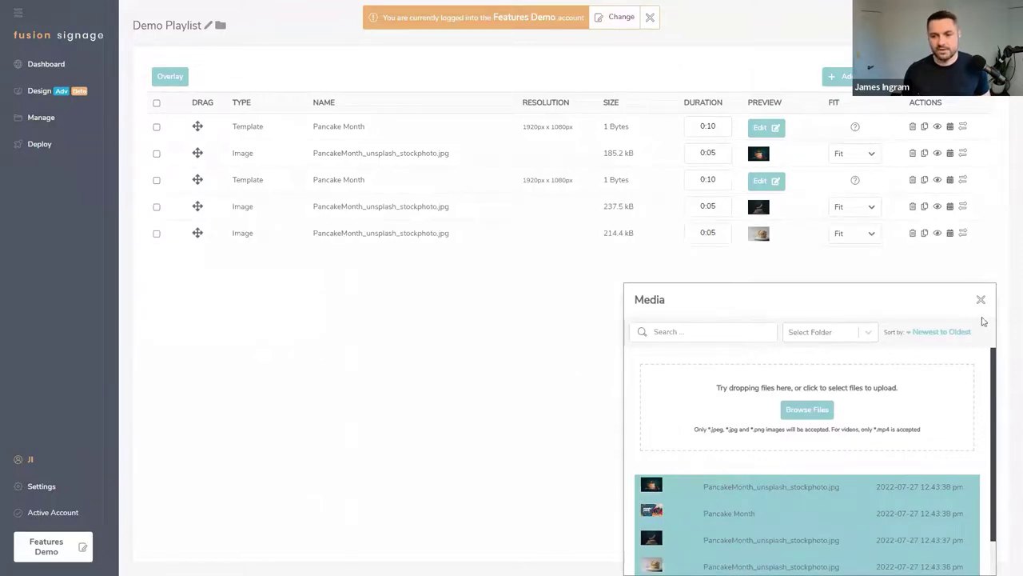
left_click(981, 300)
Step: Set Top Right Widget as the playlist's overlay
left_click(170, 76)
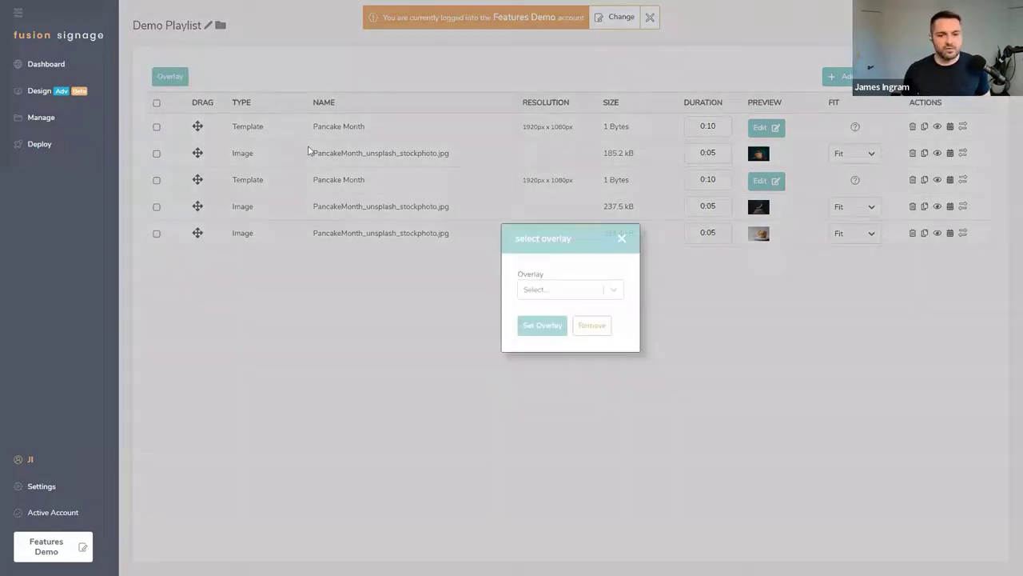
left_click(568, 292)
left_click(570, 315)
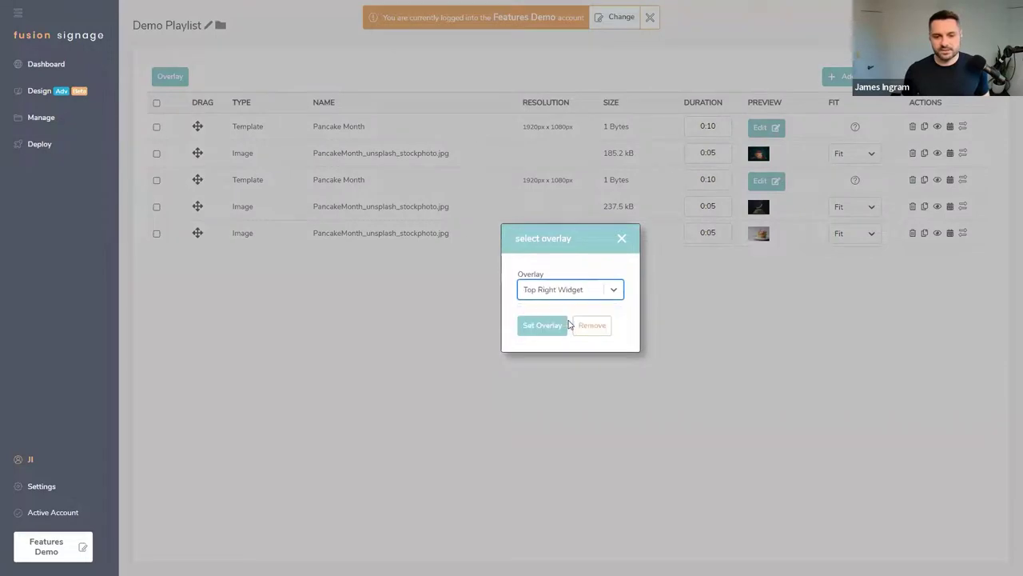
left_click(550, 328)
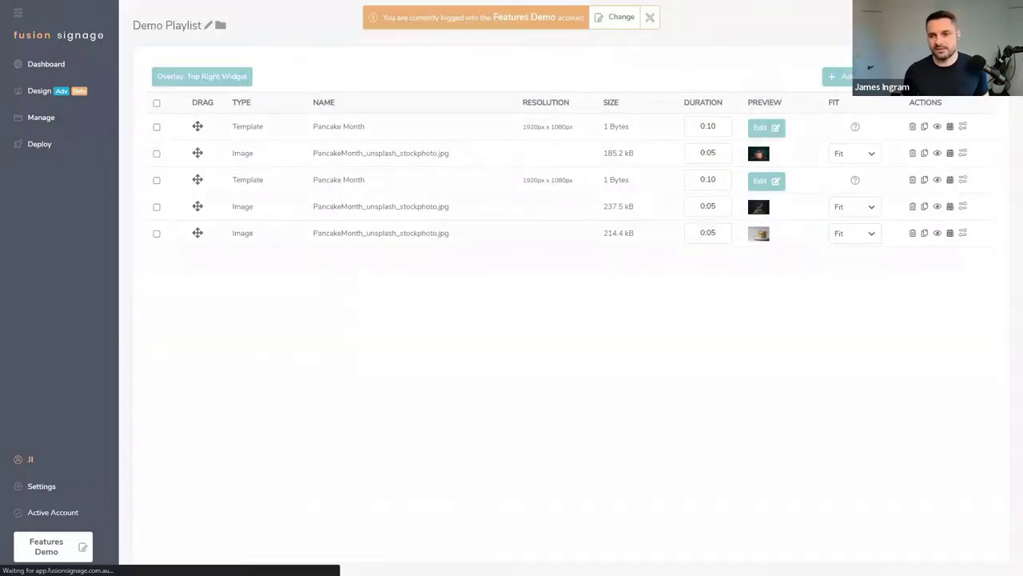
Step: Preview the playlist with the corner clock, skipping ahead through the slides
left_click(756, 185)
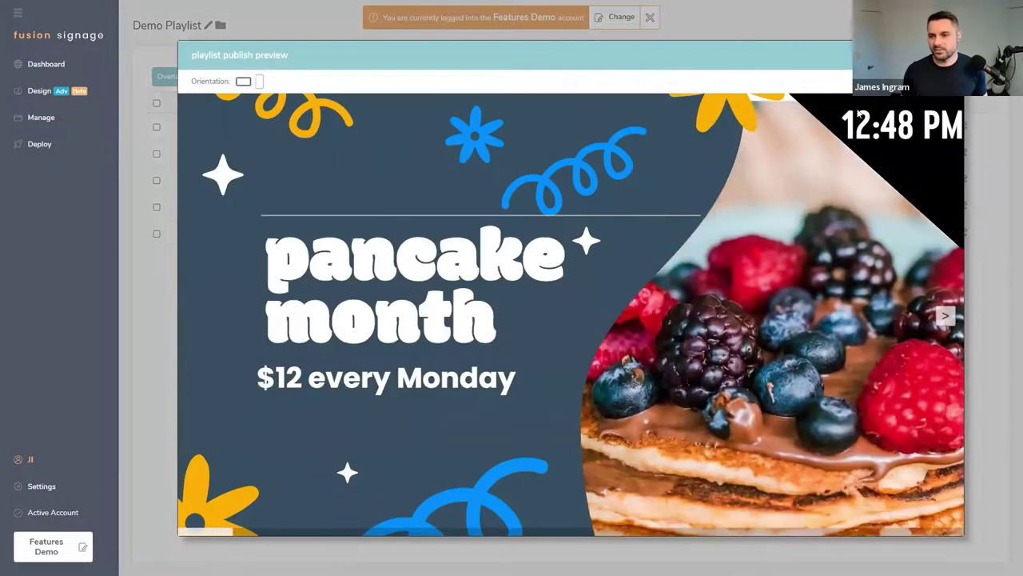
left_click(945, 317)
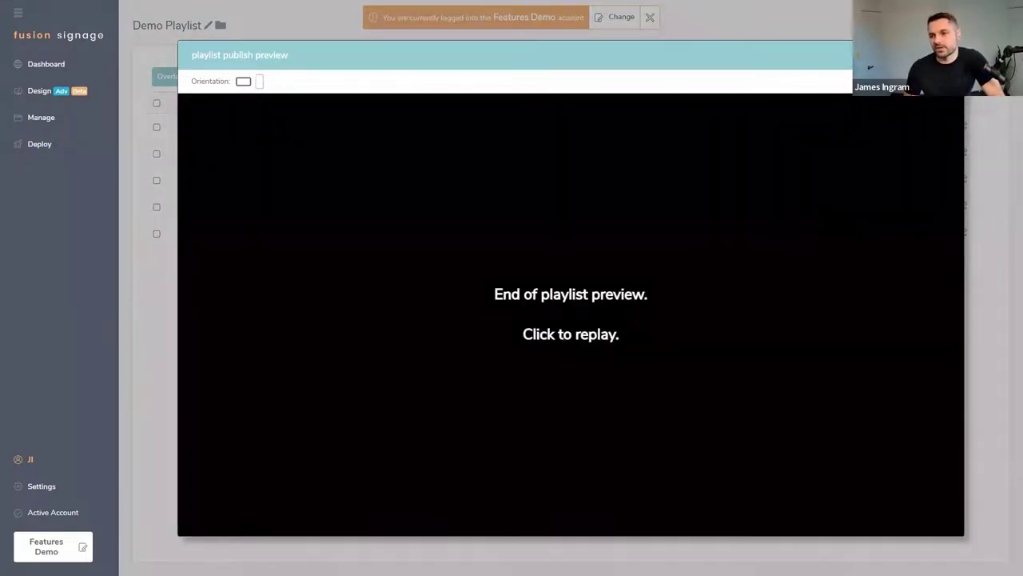
key("Escape")
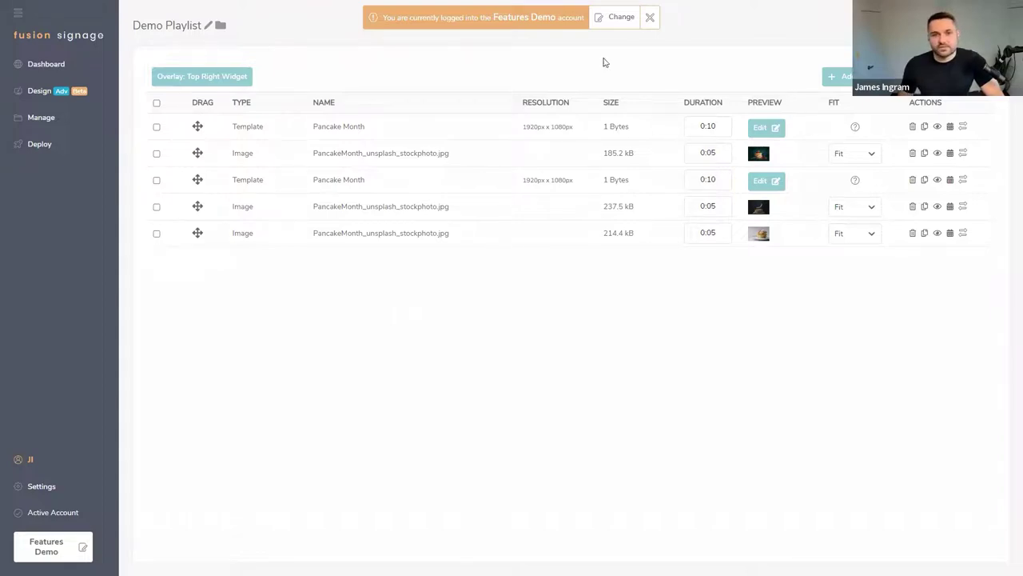
Step: Dismiss the account banner and leave the playlist without publishing
left_click(652, 18)
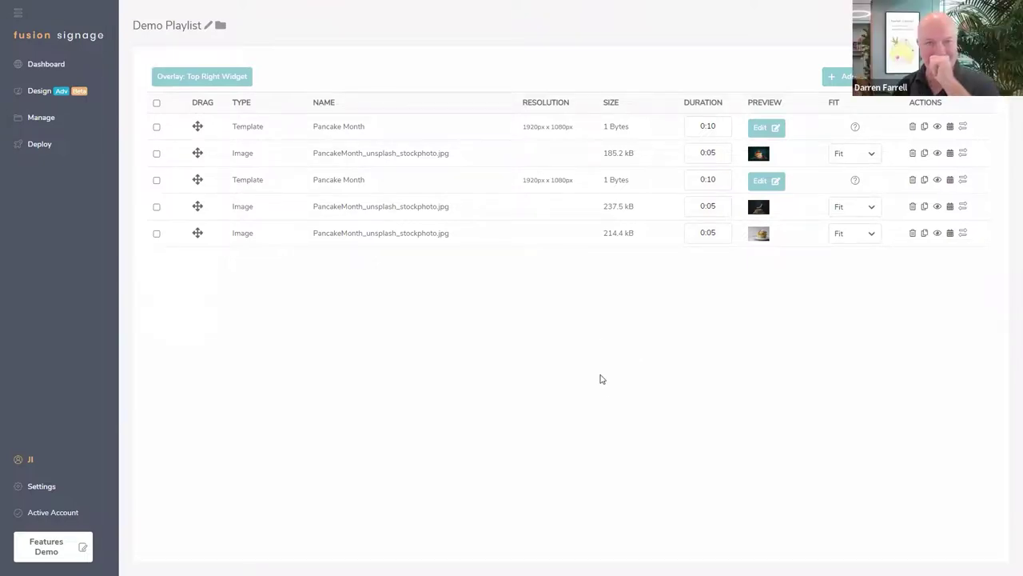
left_click(48, 117)
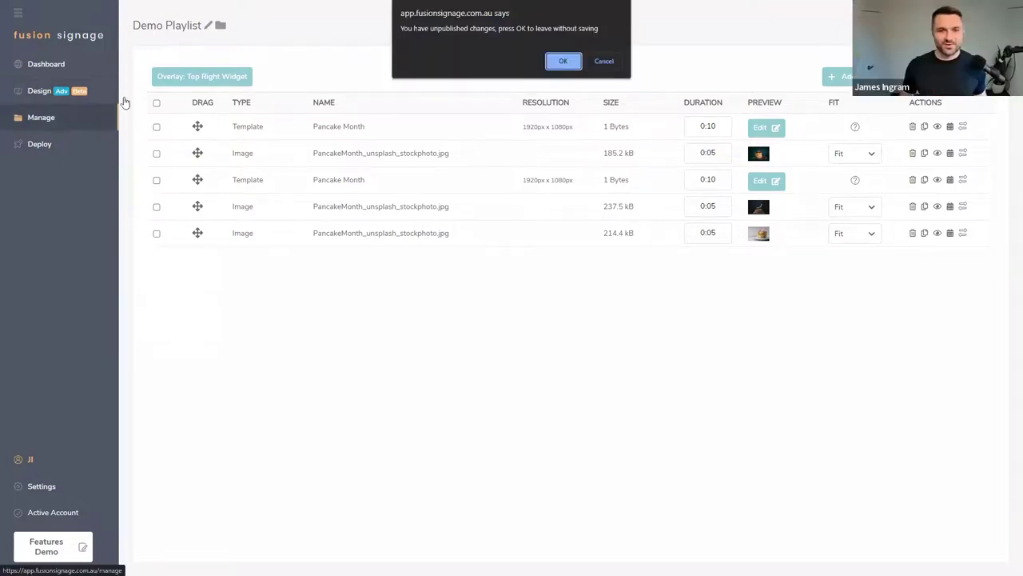
left_click(565, 62)
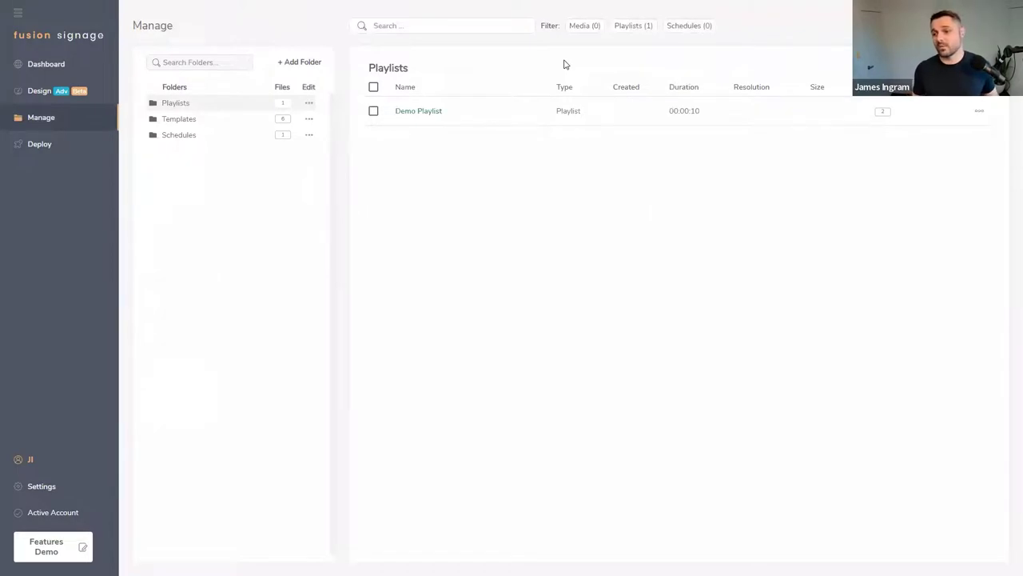
Step: Go via the Dashboard to the Design area and start a new design
left_click(45, 64)
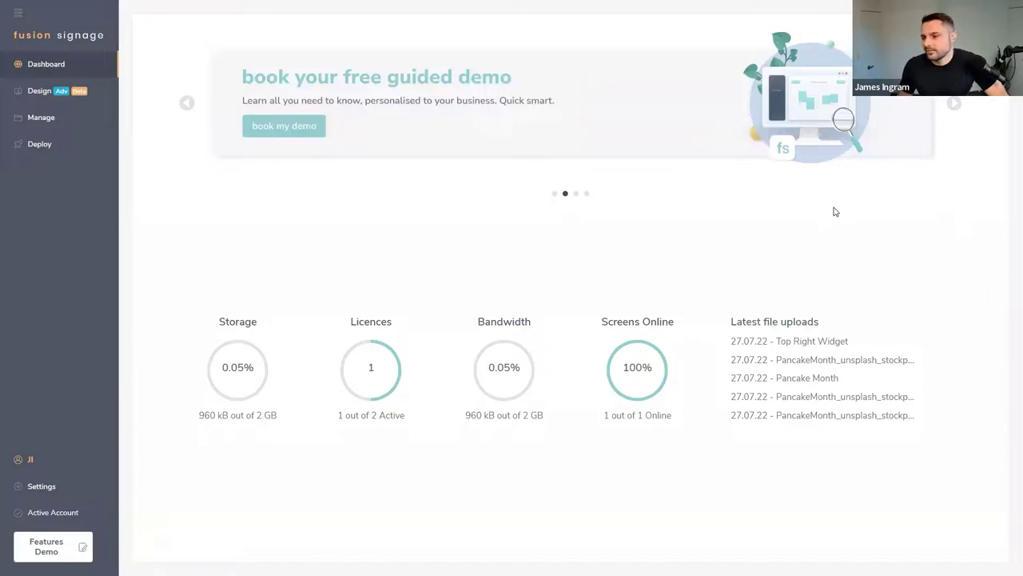
left_click(38, 90)
left_click(291, 159)
Step: Create a new blank design and add a YouTube Live widget to it
left_click(328, 240)
left_click(304, 471)
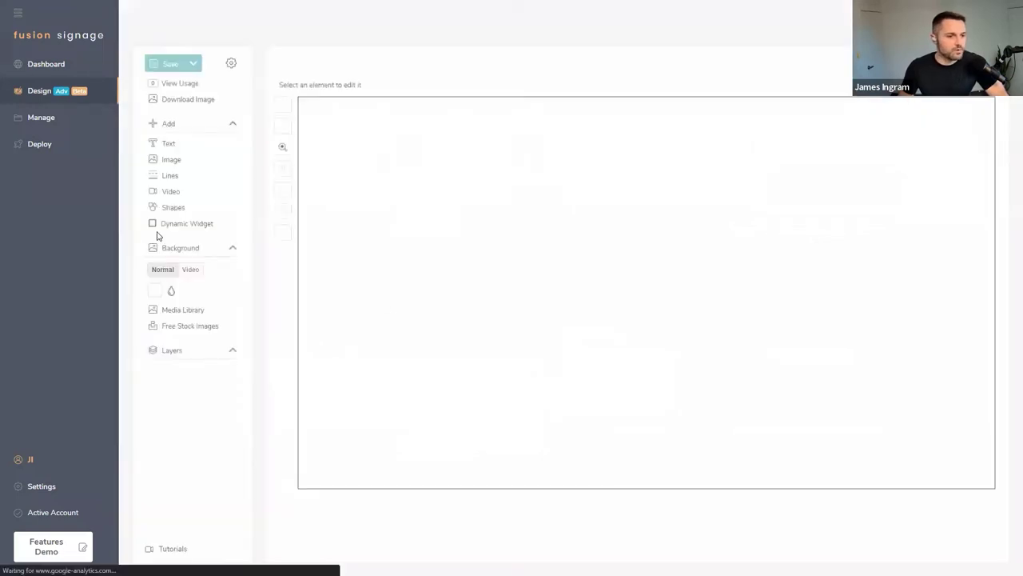
left_click(189, 224)
left_click(484, 344)
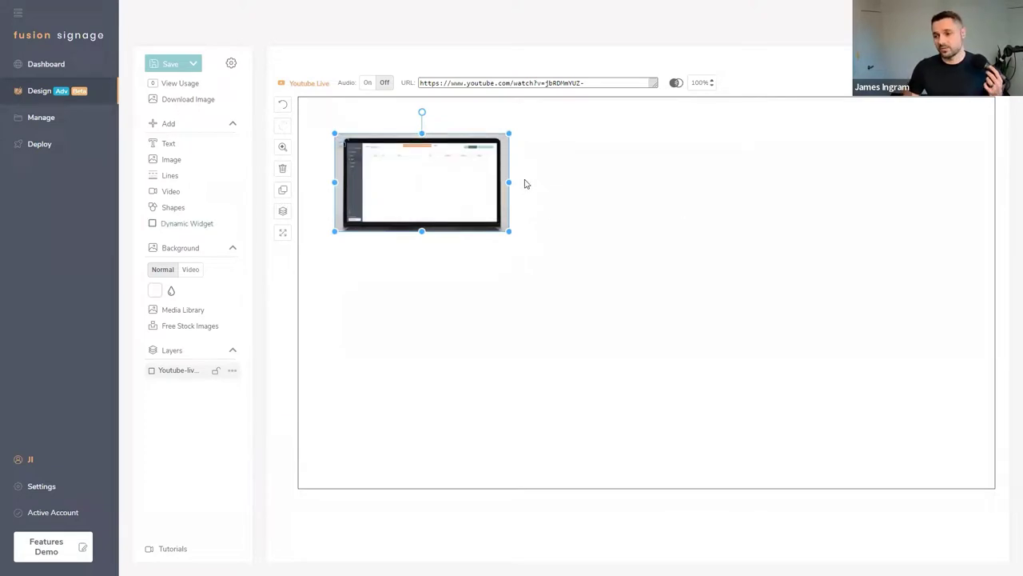
Step: Move the YouTube widget around the canvas, then delete it
left_click_drag(421, 207, 589, 239)
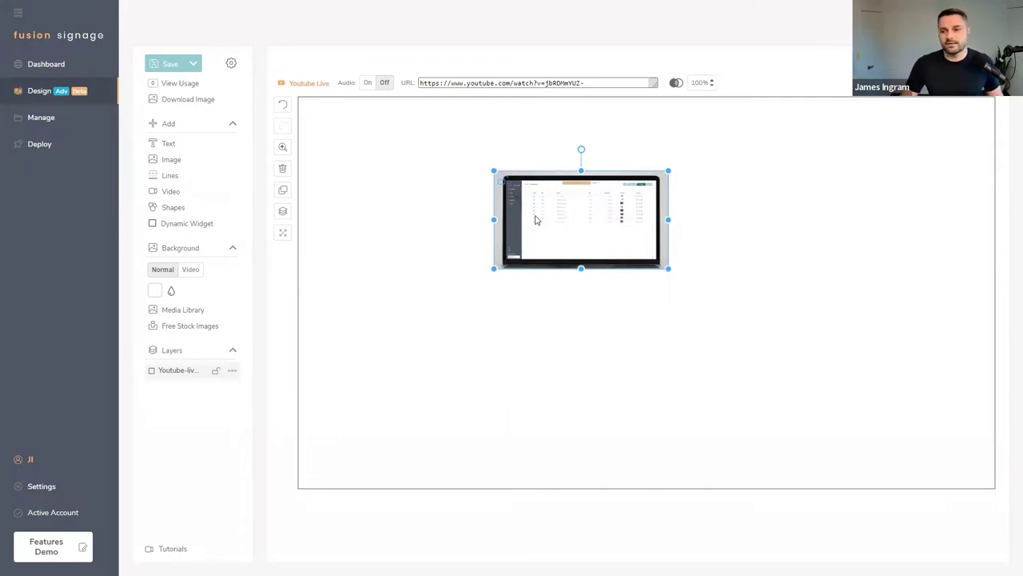
left_click_drag(538, 219, 653, 179)
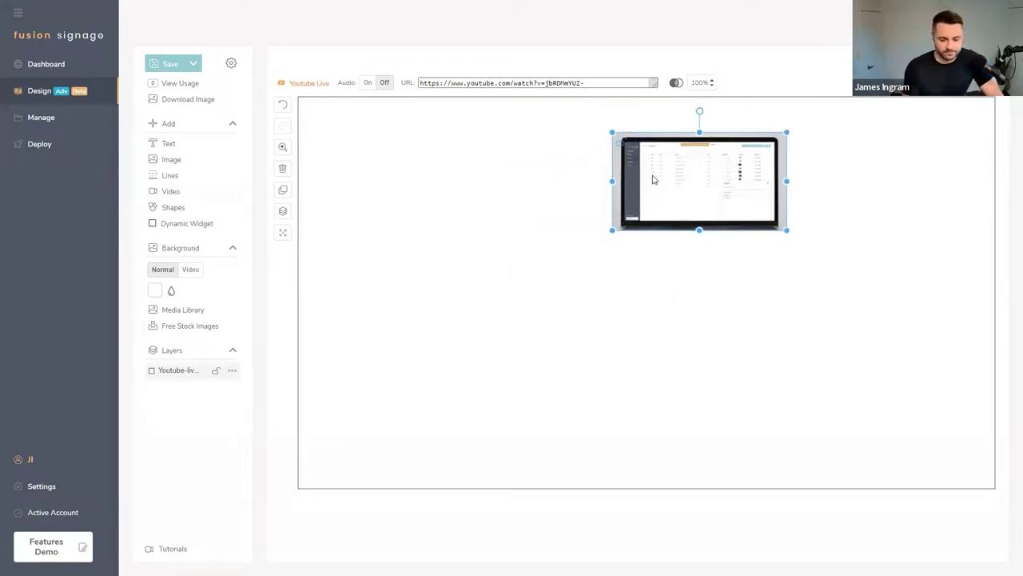
key("Delete")
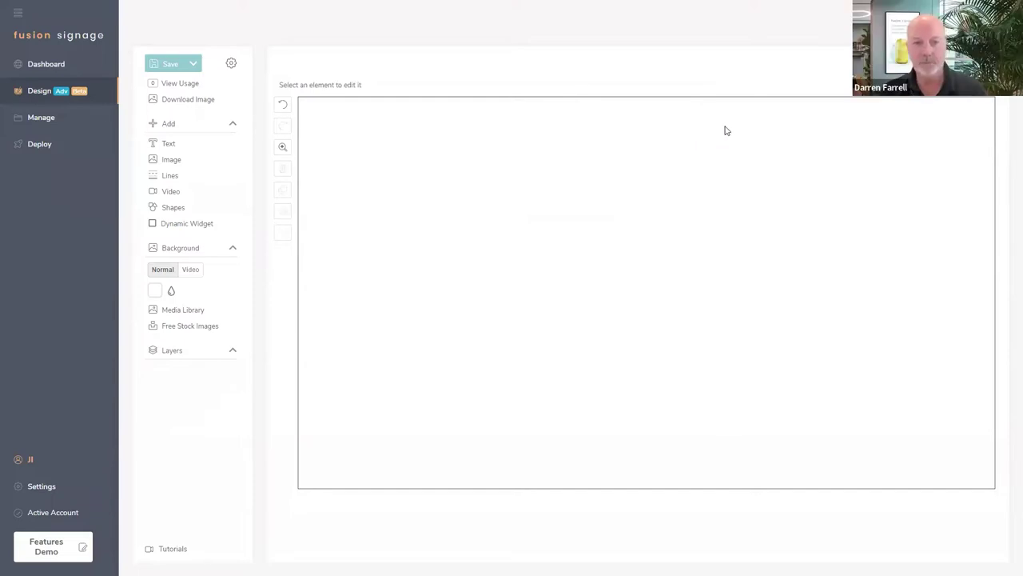